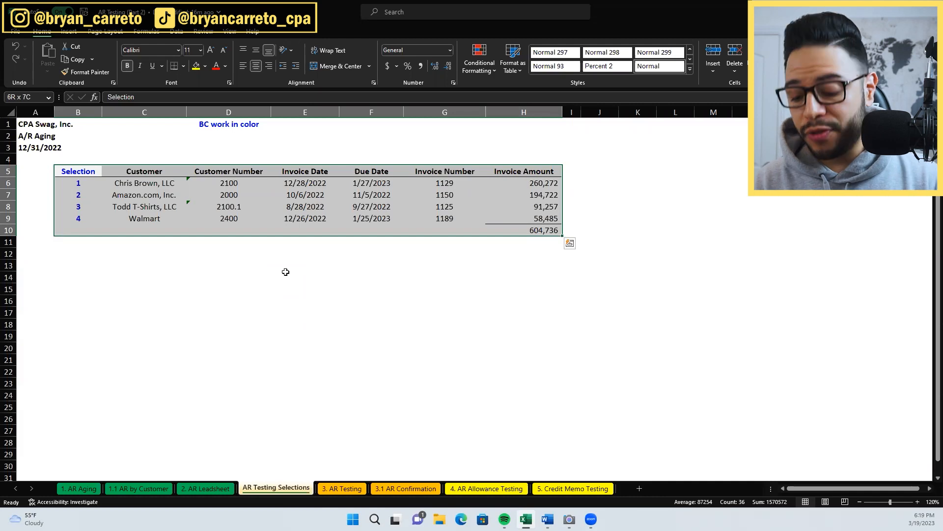
Examine the sample selections table on the AR Testing Selections sheet, highlighting its headers and customer rows
{"action": "key", "text": "Down"}
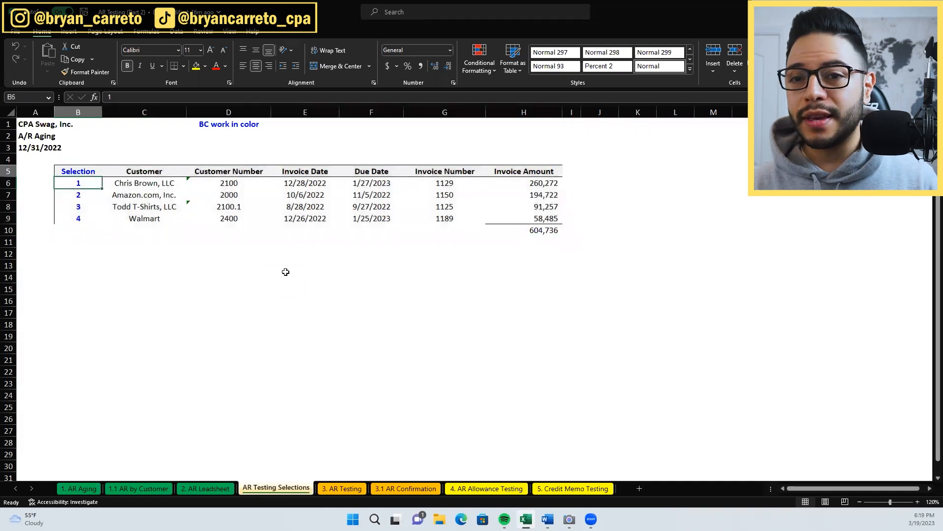
{"action": "key", "text": "Up"}
{"action": "key", "text": "shift+space"}
{"action": "key", "text": "shift+Down"}
{"action": "key", "text": "shift+Down"}
{"action": "key", "text": "shift+Down"}
{"action": "key", "text": "Down"}
{"action": "key", "text": "Up"}
{"action": "key", "text": "shift+Right"}
{"action": "key", "text": "shift+Down"}
{"action": "key", "text": "shift+Right"}
{"action": "key", "text": "shift+Down"}
{"action": "key", "text": "shift+Right"}
{"action": "key", "text": "shift+Down"}
{"action": "key", "text": "shift+Right"}
{"action": "key", "text": "shift+Down"}
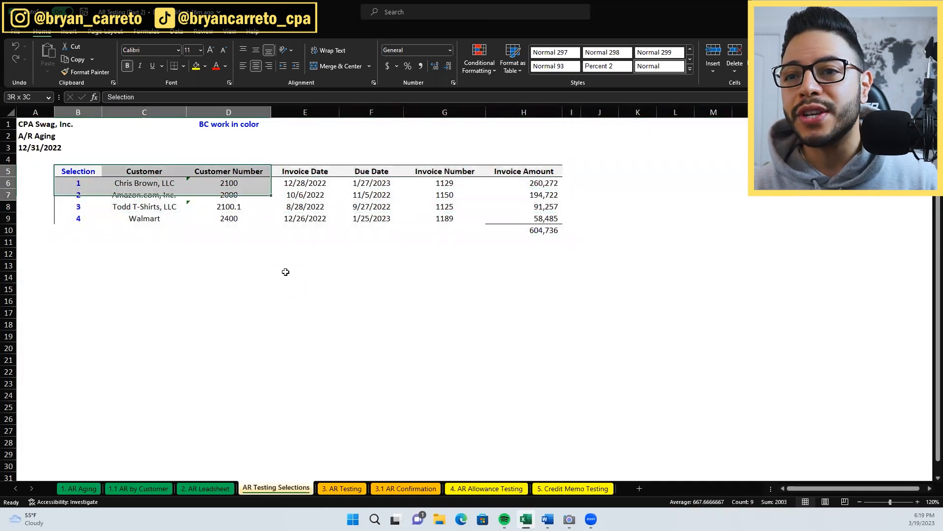
Set the AR Testing Selections sheet's zoom to a custom 160%
{"action": "key", "text": "Down"}
{"action": "key", "text": "alt+w"}
{"action": "type", "text": "q160"}
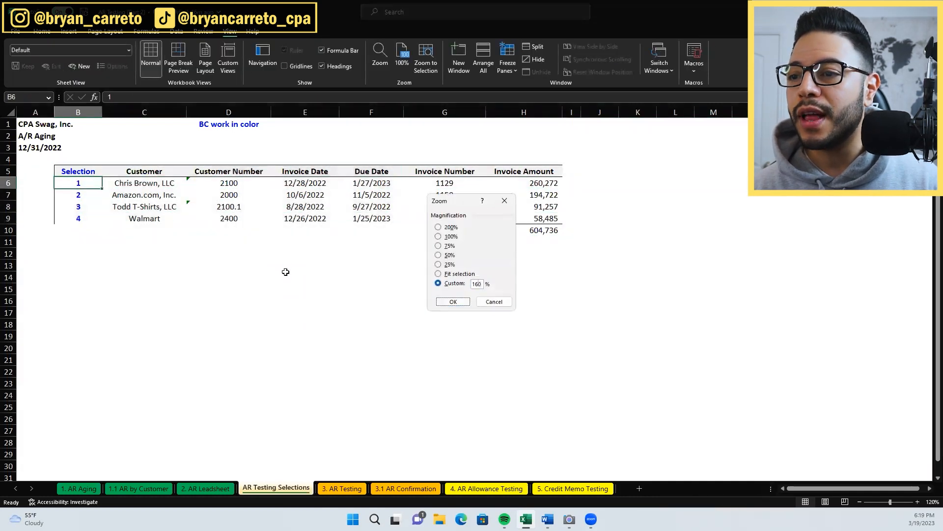
{"action": "key", "text": "Return"}
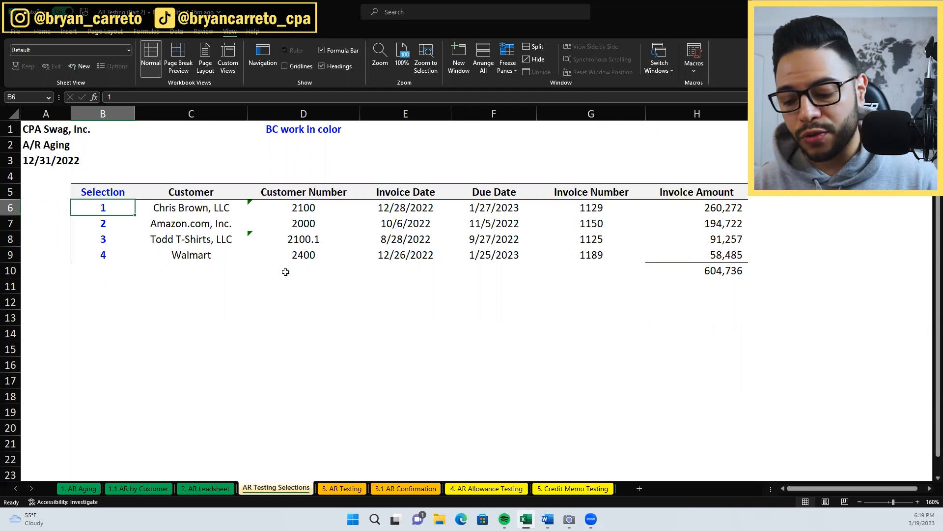
Look over the 3. AR Testing sheet, from its purpose and procedures to the population, error and confirmation sections
{"action": "key", "text": "ctrl+Page_Down"}
{"action": "scroll", "coordinate": [379, 351], "scroll_direction": "down", "scroll_amount": 6}
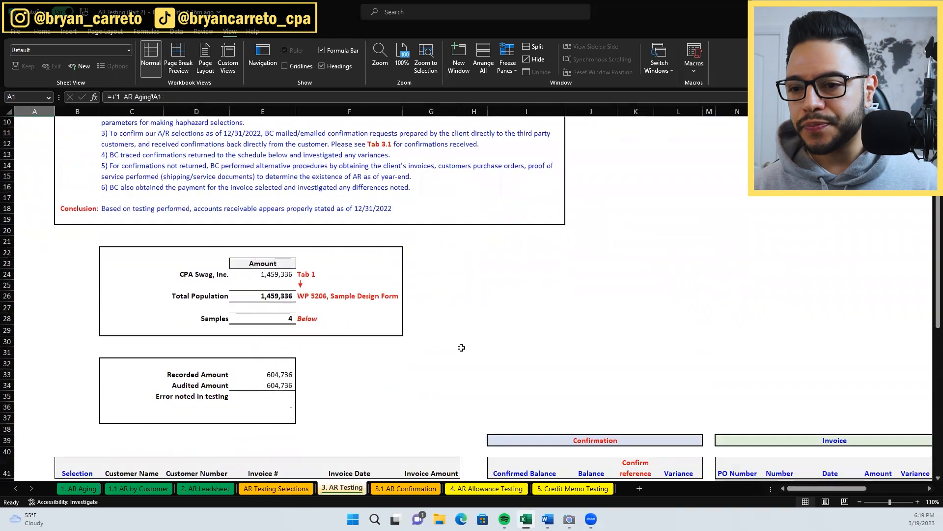
{"action": "scroll", "coordinate": [595, 368], "scroll_direction": "up", "scroll_amount": 5}
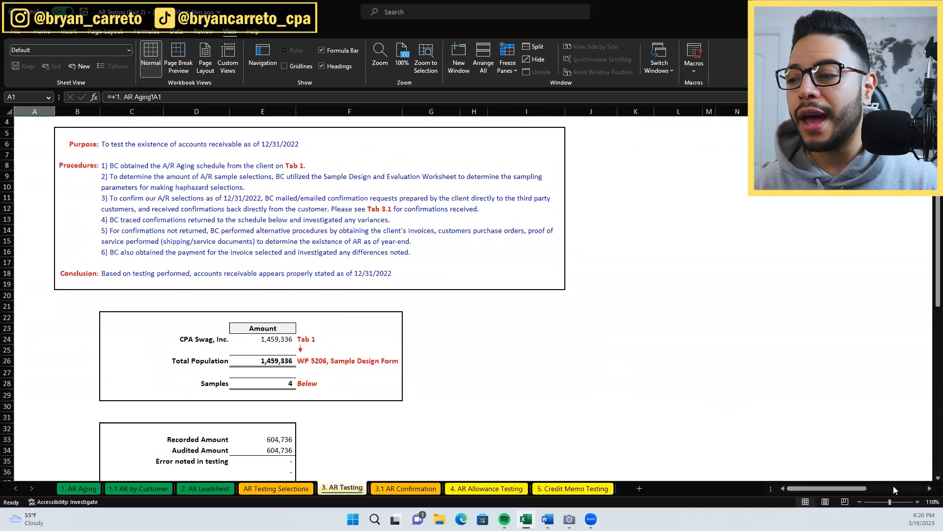
{"action": "left_click", "coordinate": [860, 502]}
{"action": "left_click", "coordinate": [860, 501]}
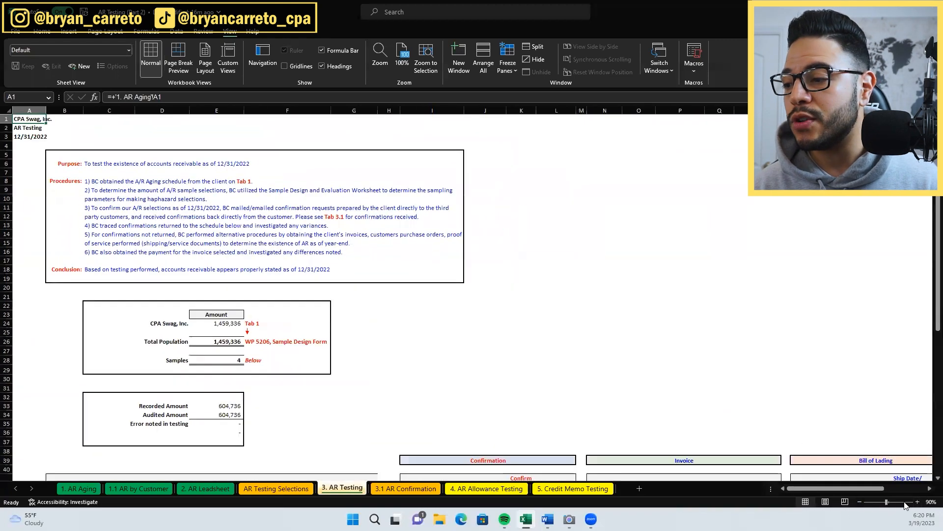
{"action": "left_click", "coordinate": [917, 501]}
{"action": "left_click", "coordinate": [917, 501]}
{"action": "scroll", "coordinate": [607, 441], "scroll_direction": "down", "scroll_amount": 3}
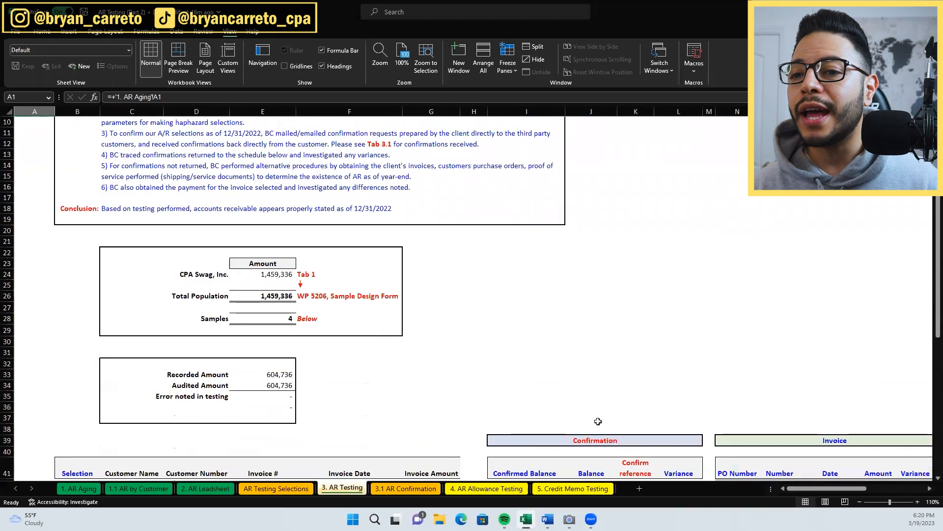
{"action": "scroll", "coordinate": [598, 421], "scroll_direction": "up", "scroll_amount": 3}
Examine the purpose statement and the testing procedures on the 3. AR Testing sheet at a larger zoom
{"action": "left_click", "coordinate": [175, 211]}
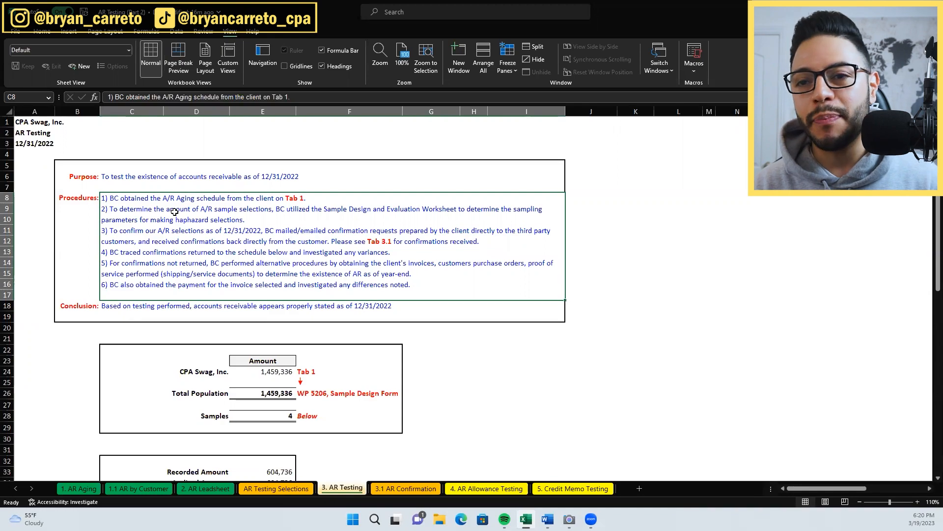
{"action": "key", "text": "Left"}
{"action": "key", "text": "Up"}
{"action": "key", "text": "Up"}
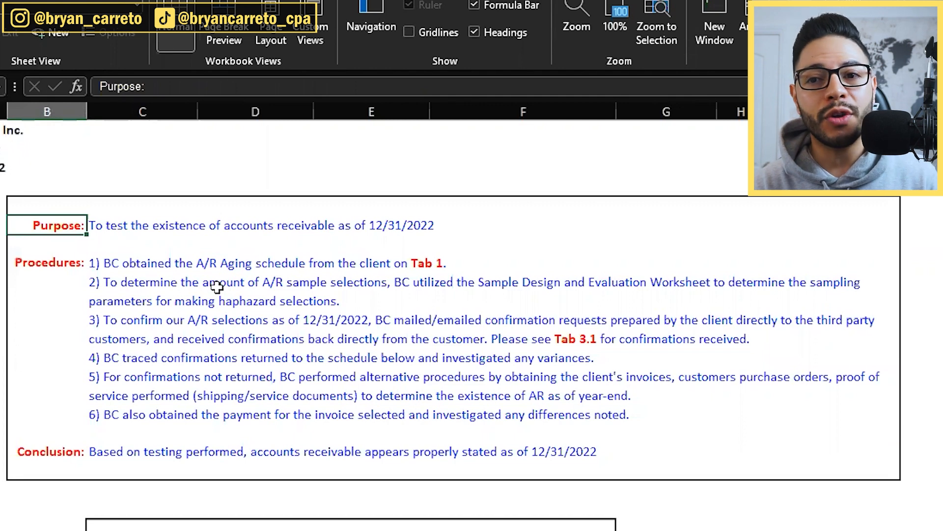
{"action": "key", "text": "Right"}
{"action": "key", "text": "Down"}
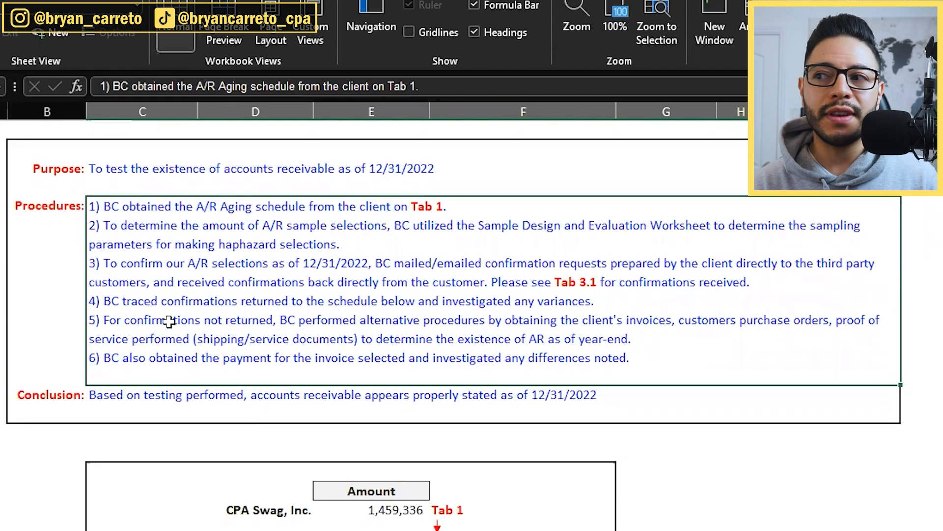
{"action": "scroll", "coordinate": [169, 322], "scroll_direction": "up", "scroll_amount": 2, "text": "ctrl"}
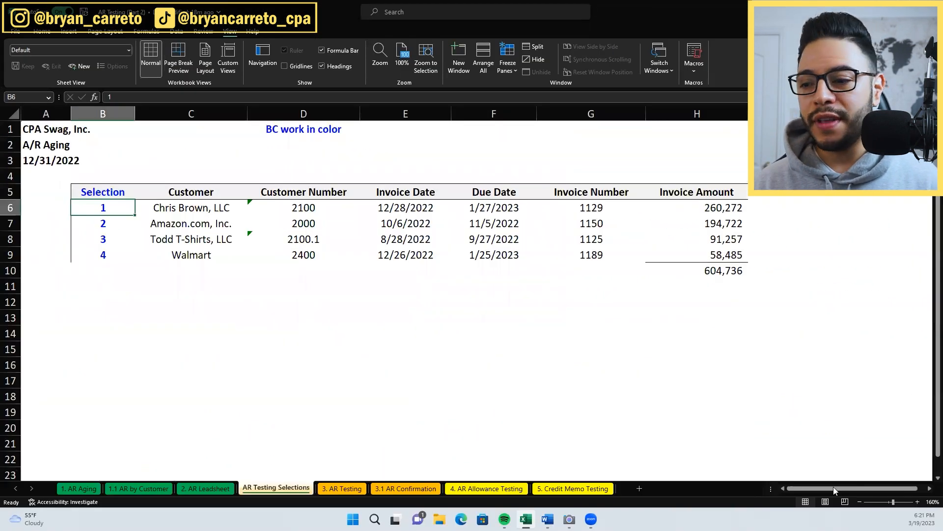
Enlarge the AR Testing Selections sheet to 170%, and examine the date and company name on the 3.1 AR Confirmation sheet
{"action": "left_click", "coordinate": [917, 501]}
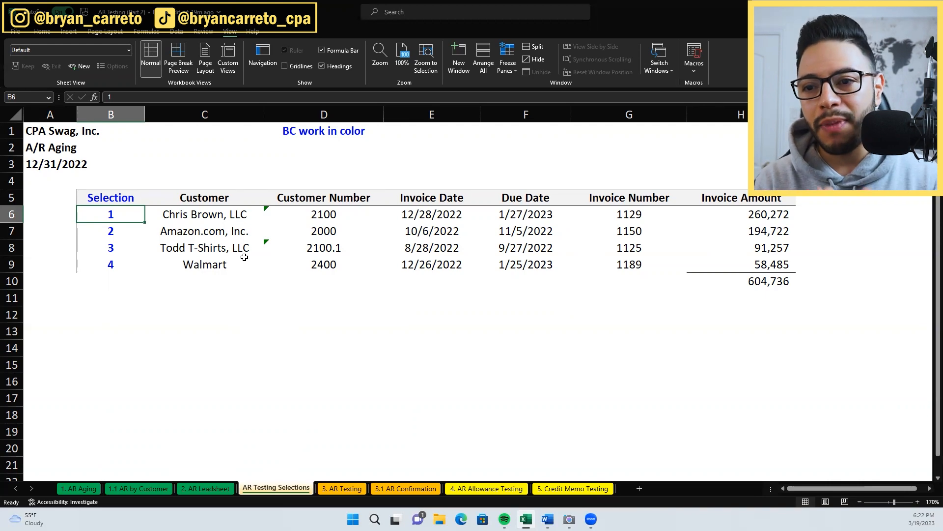
{"action": "key", "text": "ctrl+Page_Down"}
{"action": "key", "text": "ctrl+Page_Down"}
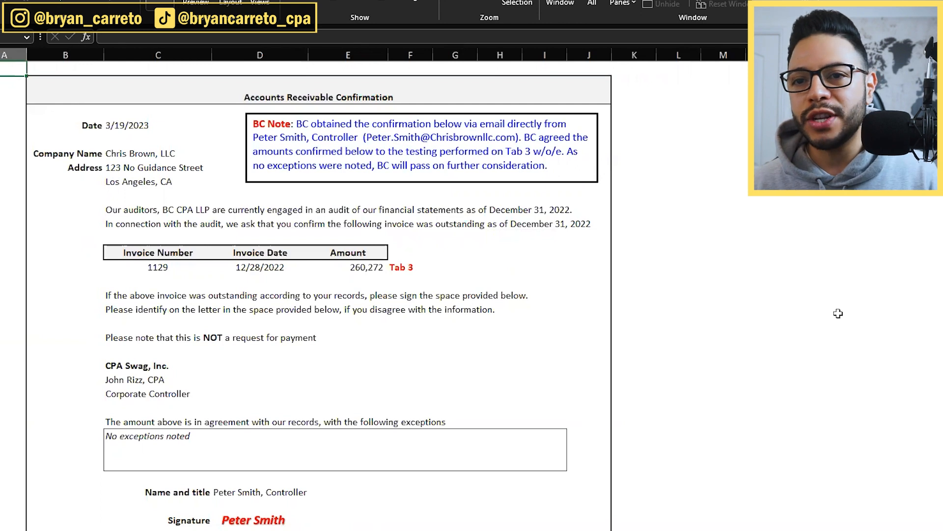
{"action": "scroll", "coordinate": [373, 290], "scroll_direction": "up", "scroll_amount": 2}
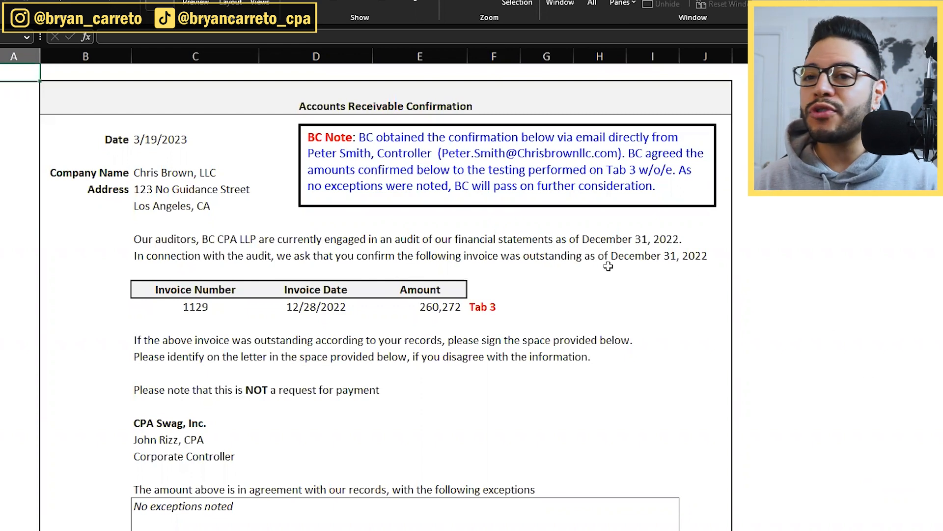
{"action": "left_click", "coordinate": [173, 135]}
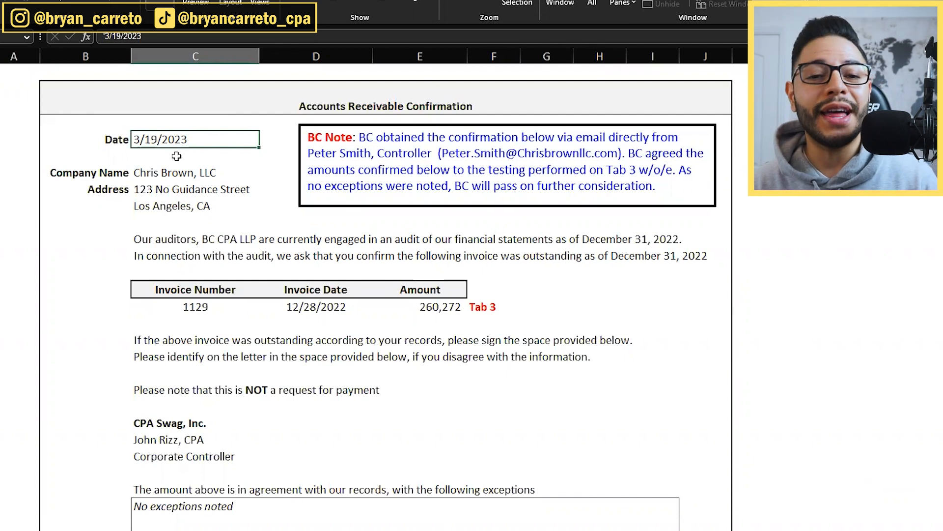
{"action": "key", "text": "Down"}
{"action": "key", "text": "Down"}
{"action": "key", "text": "Left"}
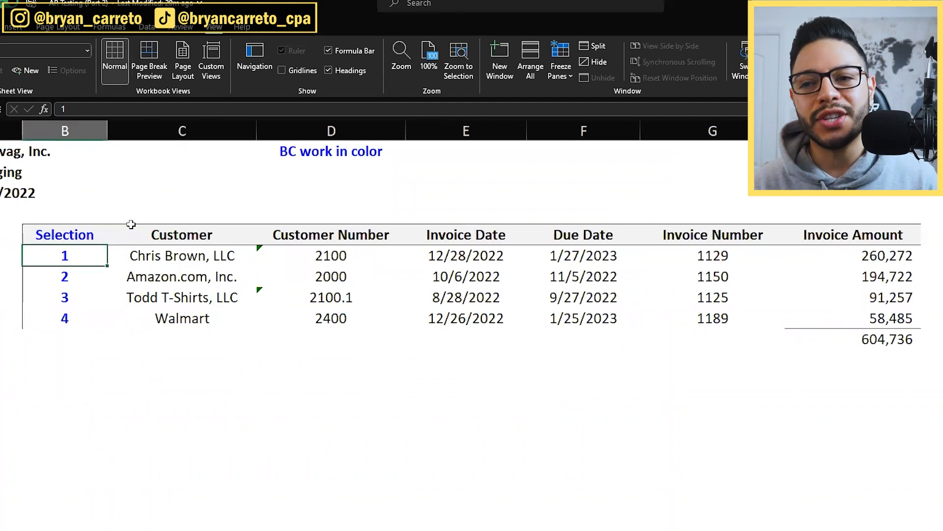
Highlight the four sampled invoices, from selection number through invoice amount, on the AR Testing Selections sheet
{"action": "key", "text": "shift+Down"}
{"action": "key", "text": "shift+Down"}
{"action": "key", "text": "shift+Down"}
{"action": "key", "text": "shift+Right"}
{"action": "key", "text": "shift+Right"}
{"action": "key", "text": "shift+Right"}
{"action": "key", "text": "shift+Right"}
{"action": "key", "text": "shift+Right"}
{"action": "key", "text": "shift+Right"}
{"action": "key", "text": "ctrl+q"}
{"action": "left_click", "coordinate": [321, 407]}
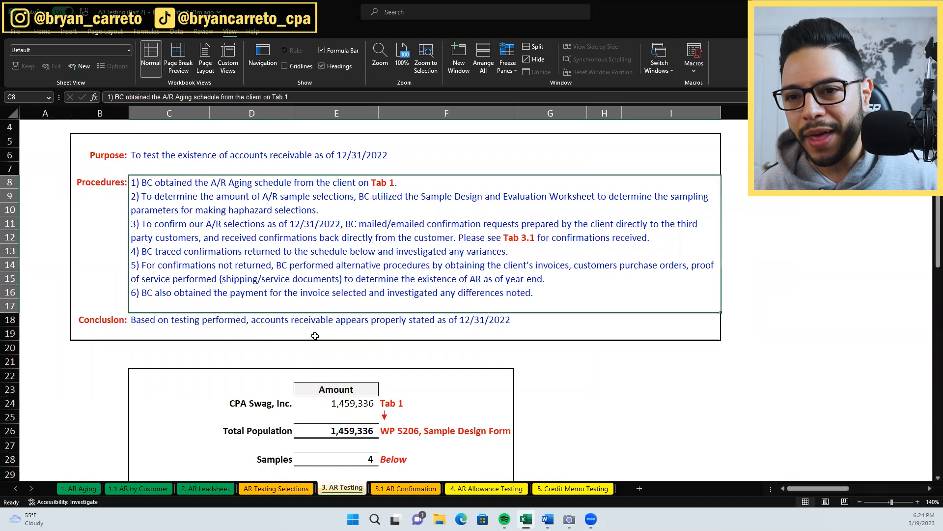
Check the 3.1 AR Confirmation letter against the first customer listed on the AR Testing Selections sheet
{"action": "key", "text": "ctrl+Page_Down"}
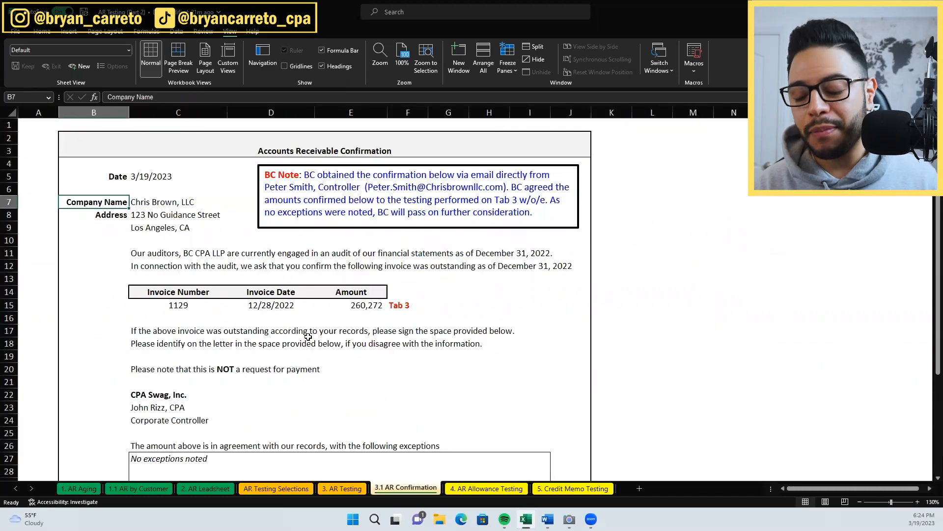
{"action": "key", "text": "ctrl+Page_Up"}
{"action": "key", "text": "ctrl+Page_Up"}
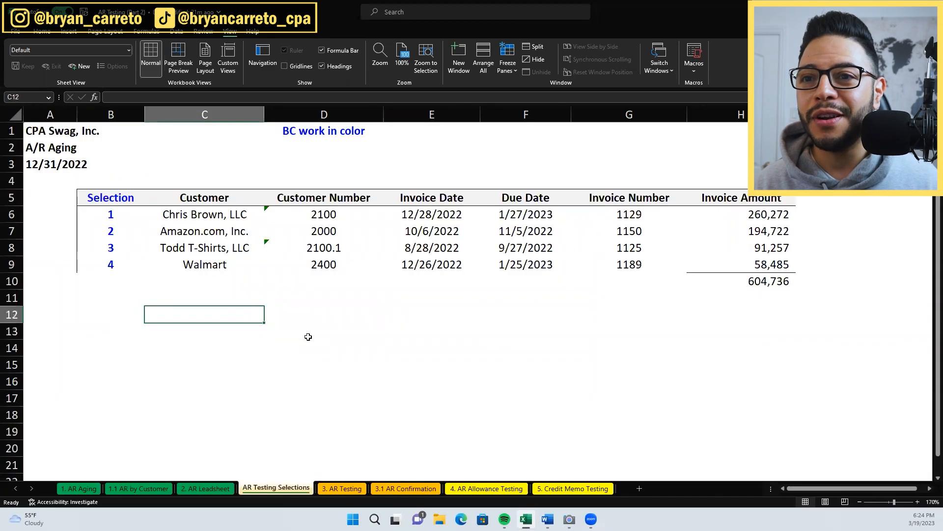
{"action": "key", "text": "Up"}
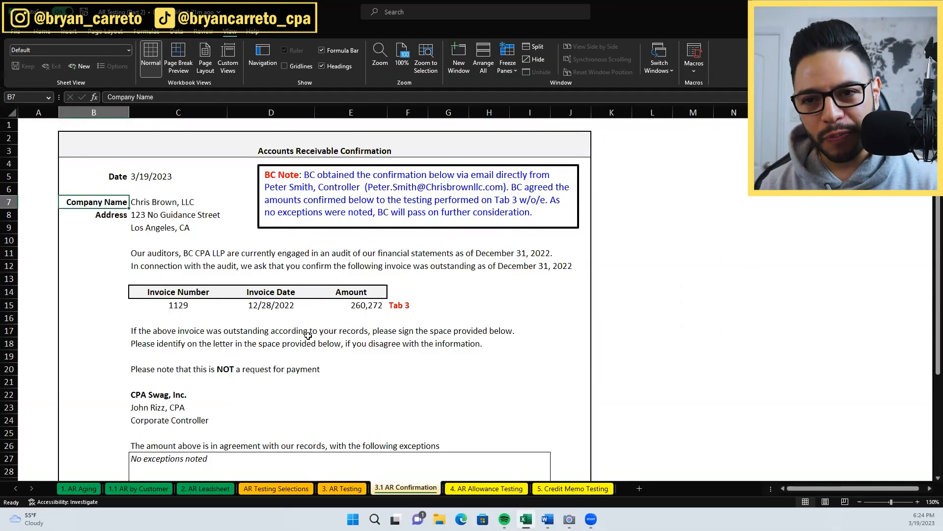
Read the confirmation letter's company name, address and opening paragraph about the December 31, 2022 audit
{"action": "key", "text": "Right"}
{"action": "key", "text": "Down"}
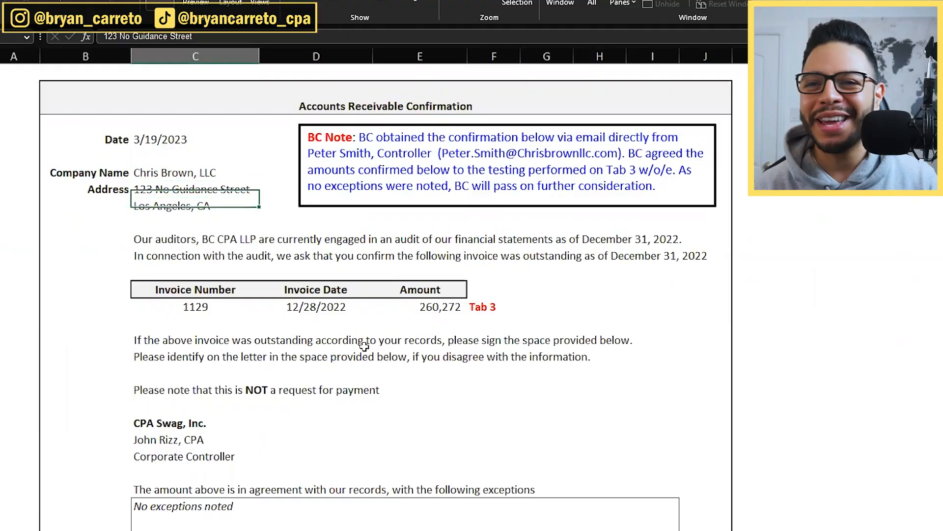
{"action": "key", "text": "Down"}
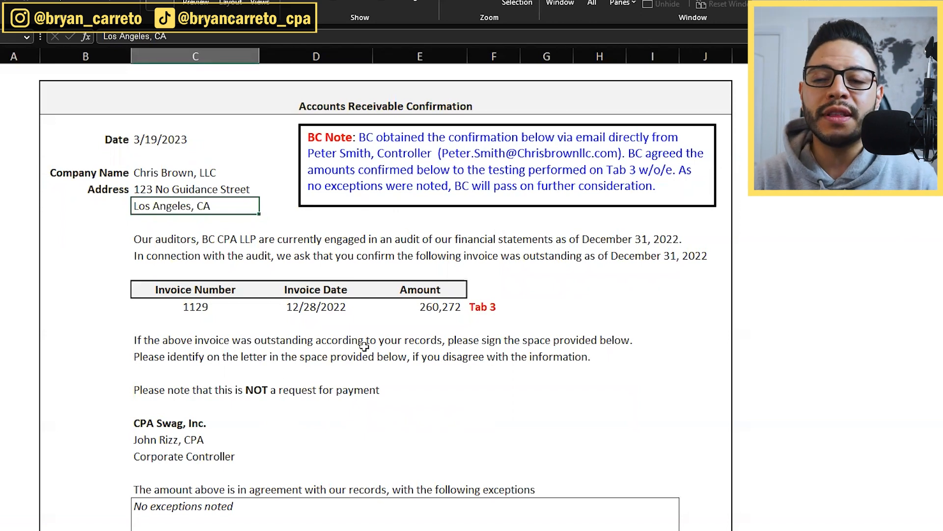
{"action": "key", "text": "Down"}
{"action": "key", "text": "Down"}
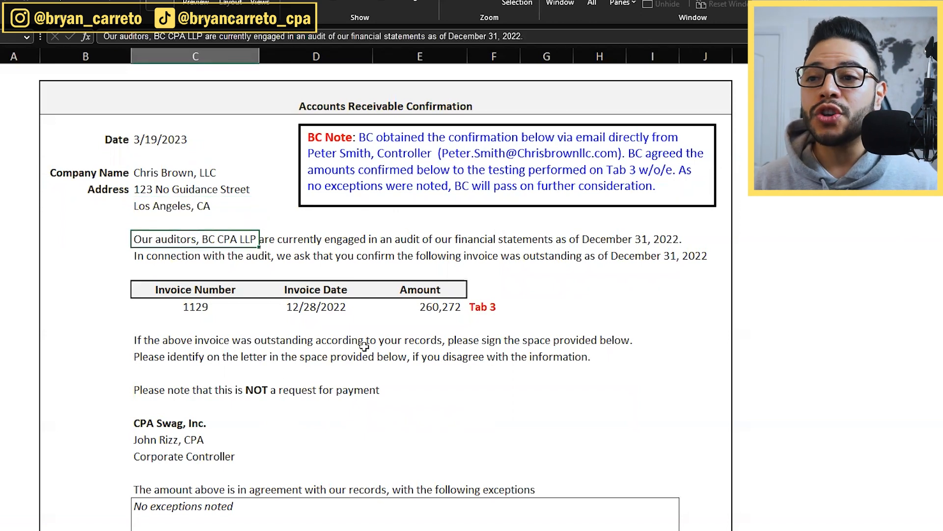
{"action": "scroll", "coordinate": [634, 364], "scroll_direction": "down", "scroll_amount": 1}
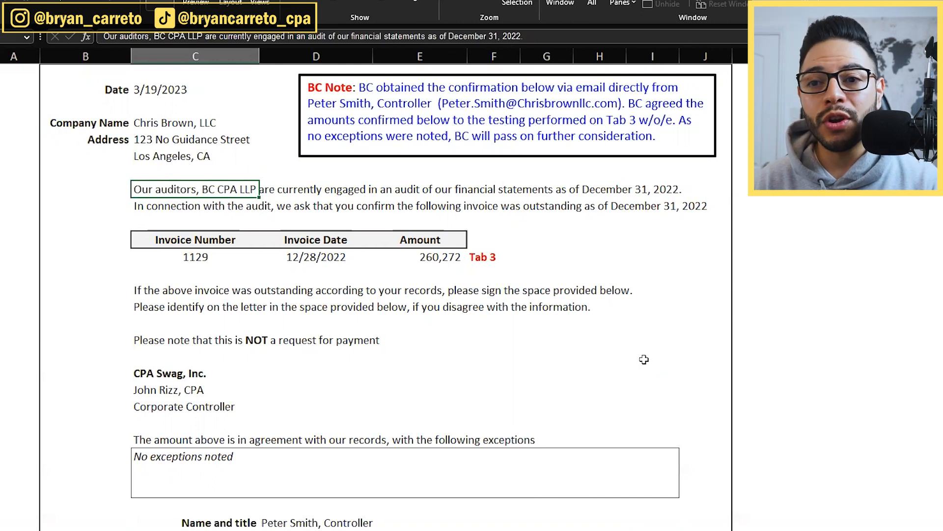
{"action": "key", "text": "Down"}
{"action": "key", "text": "Up"}
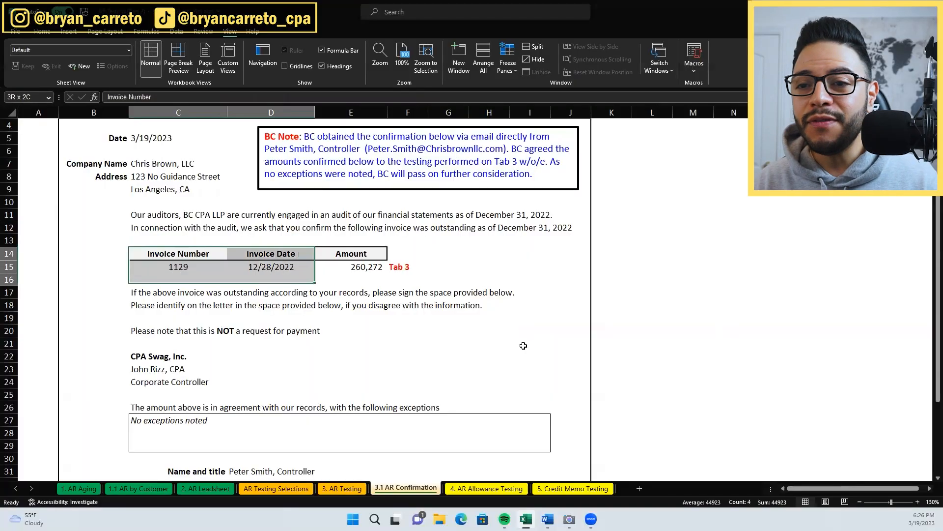
Compare the confirmation's invoice number, date and amount with the first selection on the AR Testing Selections sheet
{"action": "key", "text": "shift+Right"}
{"action": "key", "text": "shift+Up"}
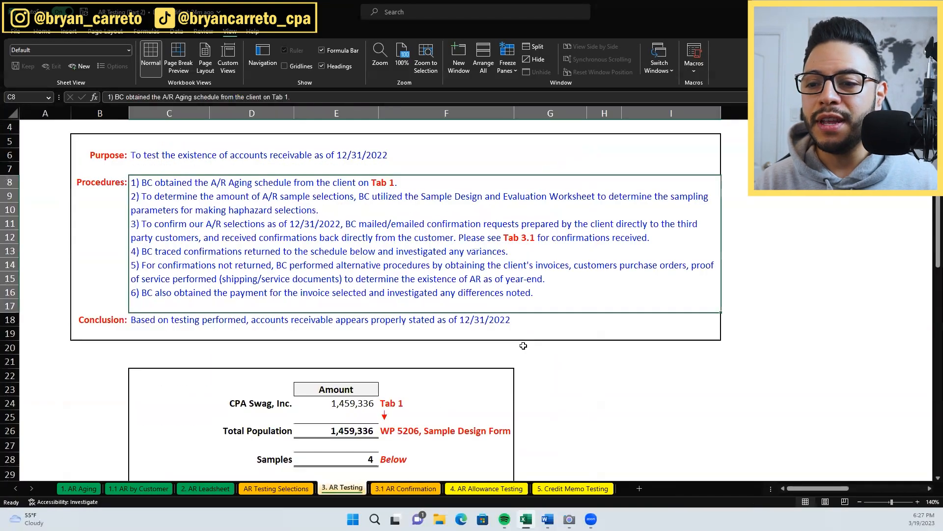
{"action": "key", "text": "ctrl+Page_Up"}
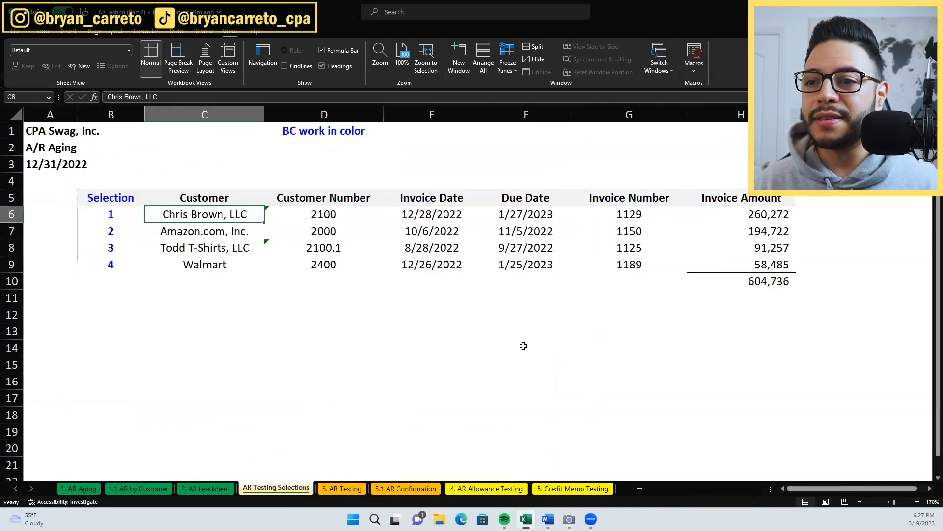
{"action": "key", "text": "shift+space"}
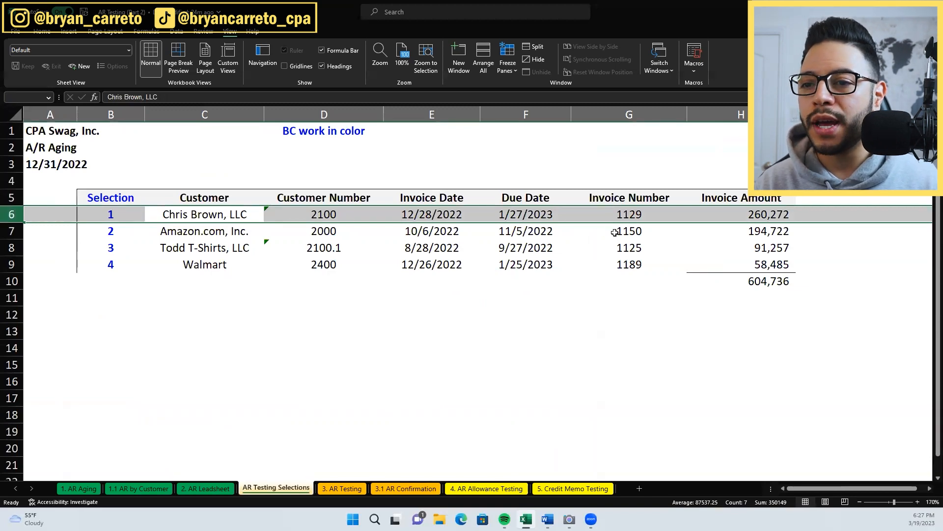
{"action": "key", "text": "ctrl+Page_Down"}
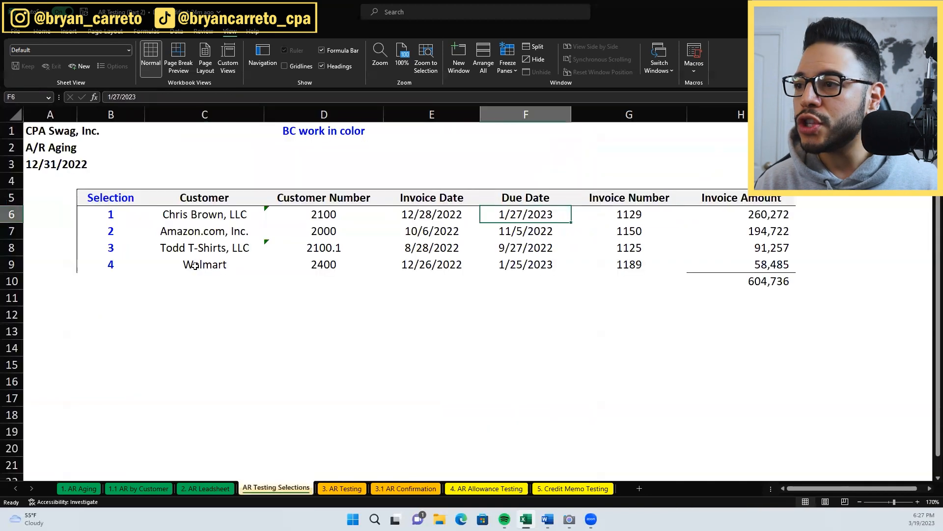
{"action": "key", "text": "Right"}
{"action": "key", "text": "Right"}
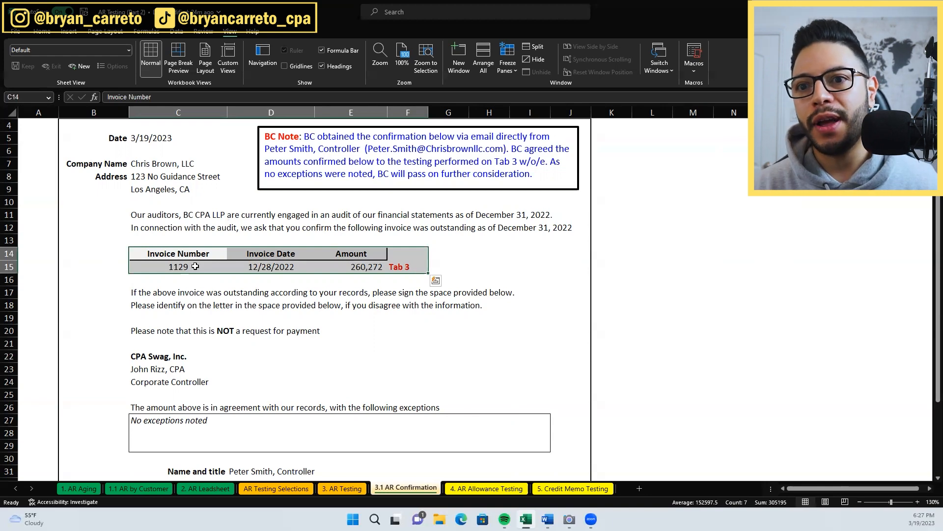
Read the confirmation letter's instructions on signing or disagreeing and its not-a-request-for-payment note, at 160% zoom
{"action": "left_click", "coordinate": [195, 266]}
{"action": "key", "text": "Down"}
{"action": "scroll", "coordinate": [185, 293], "scroll_direction": "down", "scroll_amount": 1}
{"action": "key", "text": "Down"}
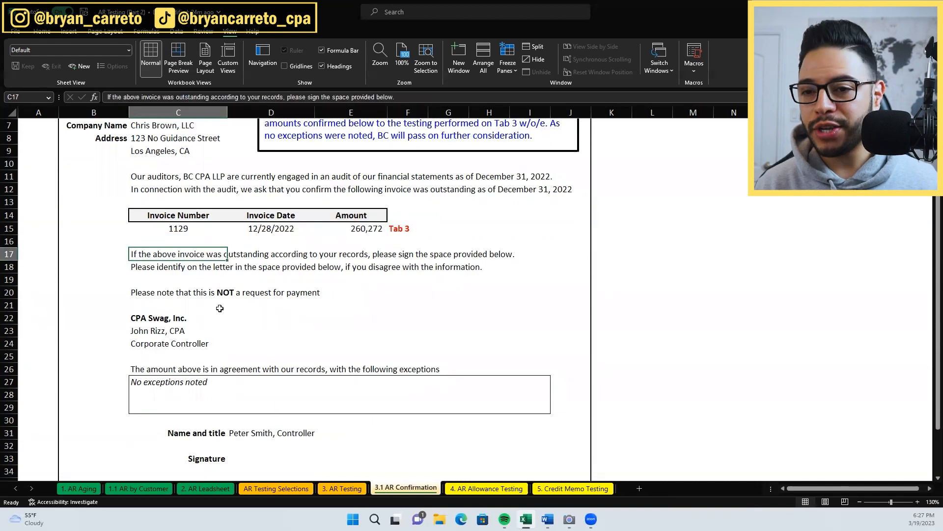
{"action": "scroll", "coordinate": [219, 308], "scroll_direction": "up", "scroll_amount": 2}
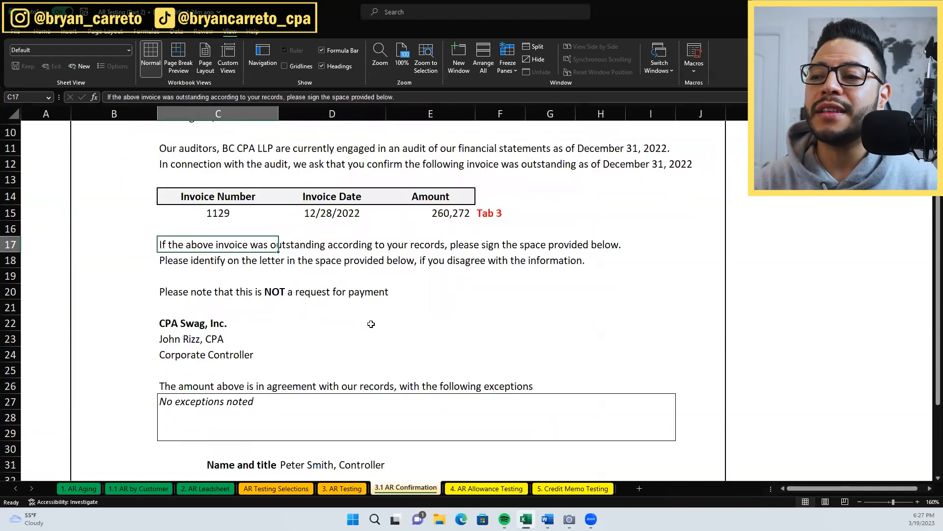
{"action": "key", "text": "Down"}
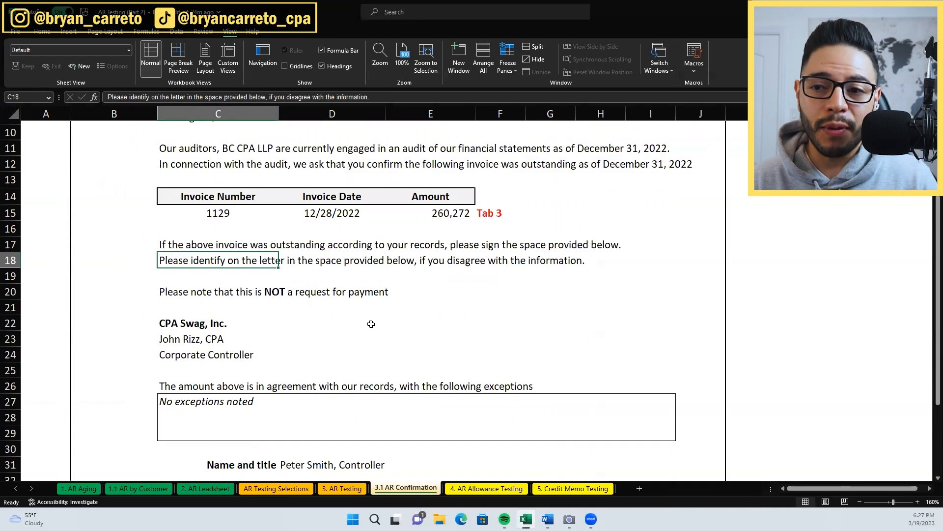
{"action": "key", "text": "Down"}
{"action": "key", "text": "Down"}
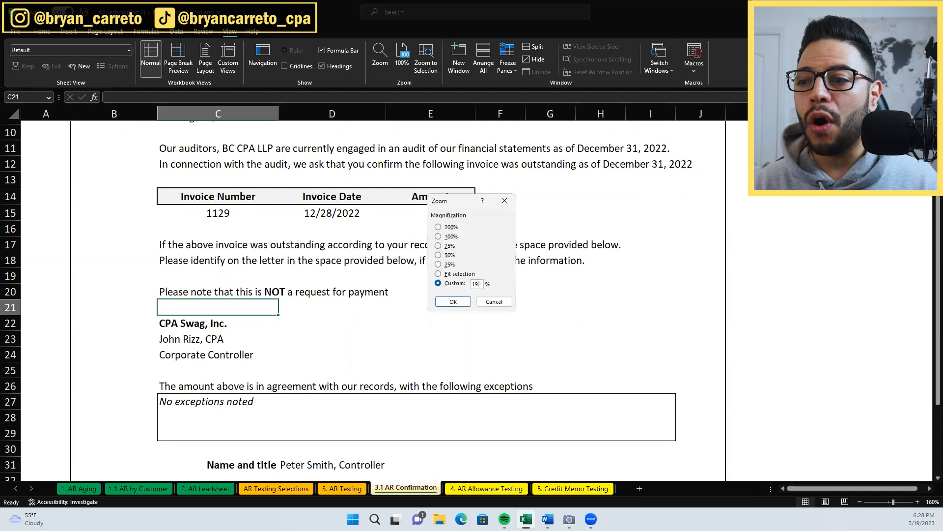
Set the zoom to 190% and read the CPA Swag, Inc. controller's sign-off block in the confirmation letter
{"action": "type", "text": "0"}
{"action": "key", "text": "Return"}
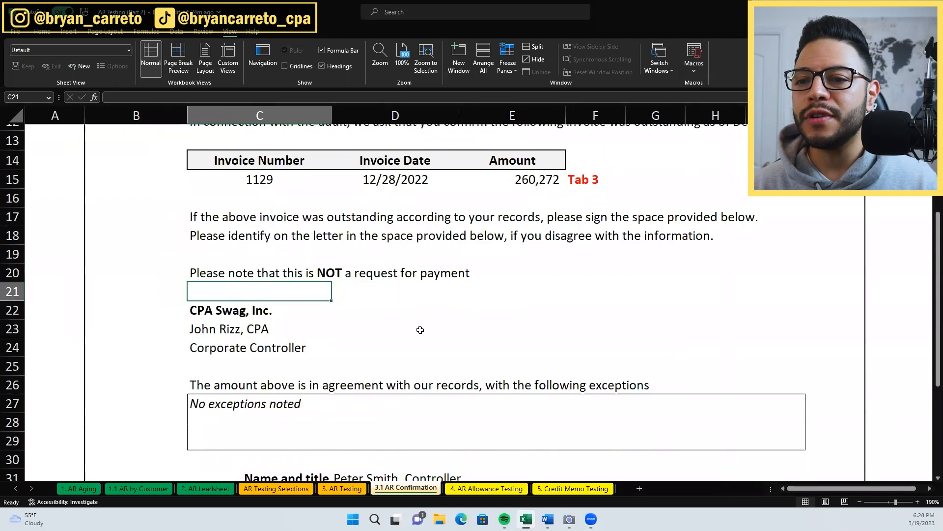
{"action": "key", "text": "Down"}
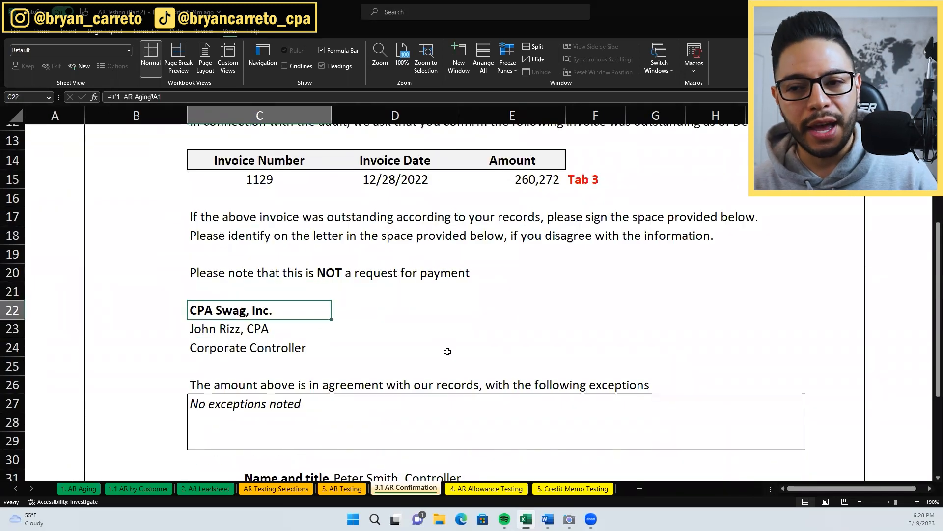
{"action": "key", "text": "Down"}
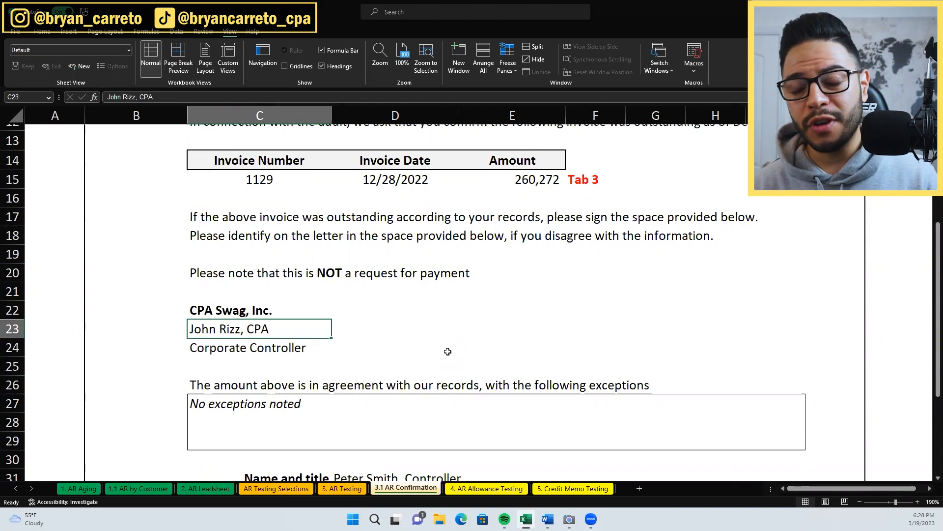
{"action": "key", "text": "Up"}
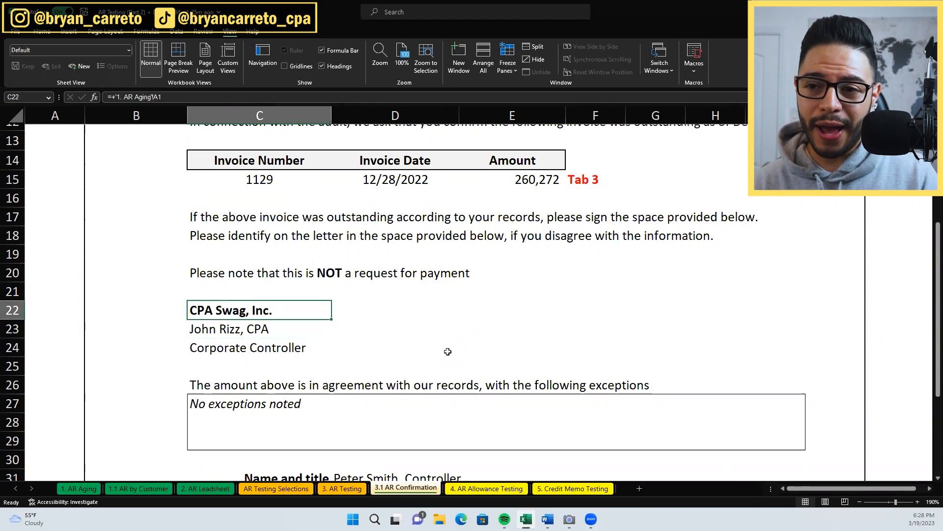
{"action": "key", "text": "Down"}
{"action": "key", "text": "Down"}
{"action": "key", "text": "Up"}
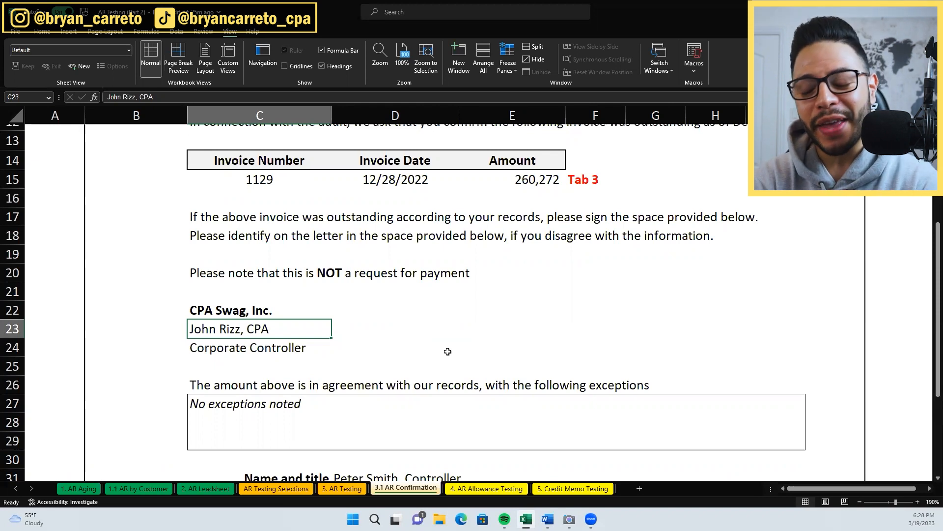
{"action": "key", "text": "Down"}
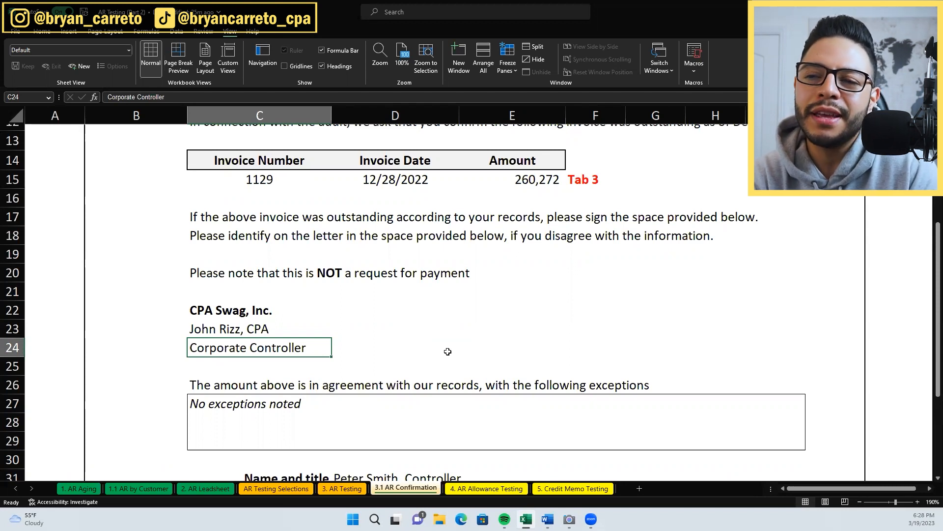
Read the letter's statement of agreement with the customer's records and the exceptions box below it
{"action": "left_click", "coordinate": [266, 388]}
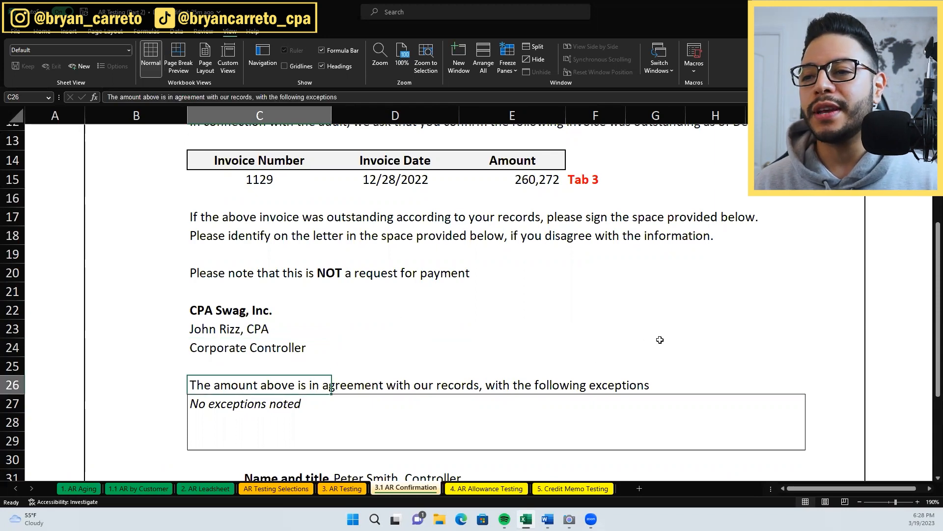
{"action": "scroll", "coordinate": [659, 337], "scroll_direction": "down", "scroll_amount": 2}
{"action": "scroll", "coordinate": [308, 294], "scroll_direction": "up", "scroll_amount": 4}
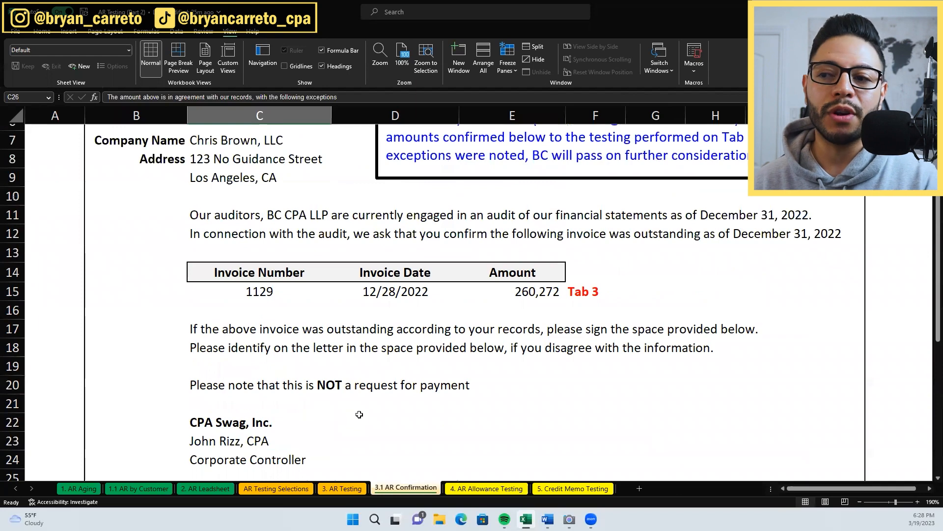
{"action": "scroll", "coordinate": [351, 414], "scroll_direction": "down", "scroll_amount": 2}
{"action": "left_click", "coordinate": [271, 416]}
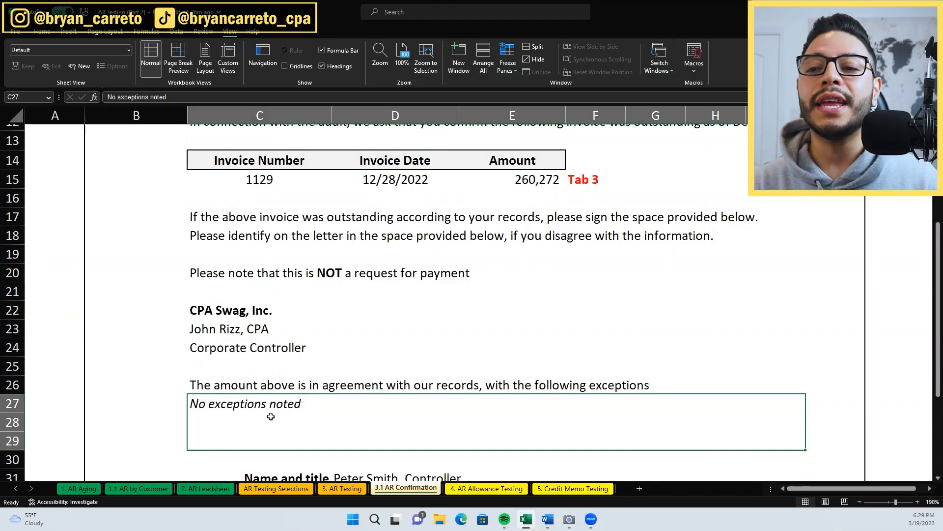
{"action": "scroll", "coordinate": [277, 407], "scroll_direction": "down", "scroll_amount": 1}
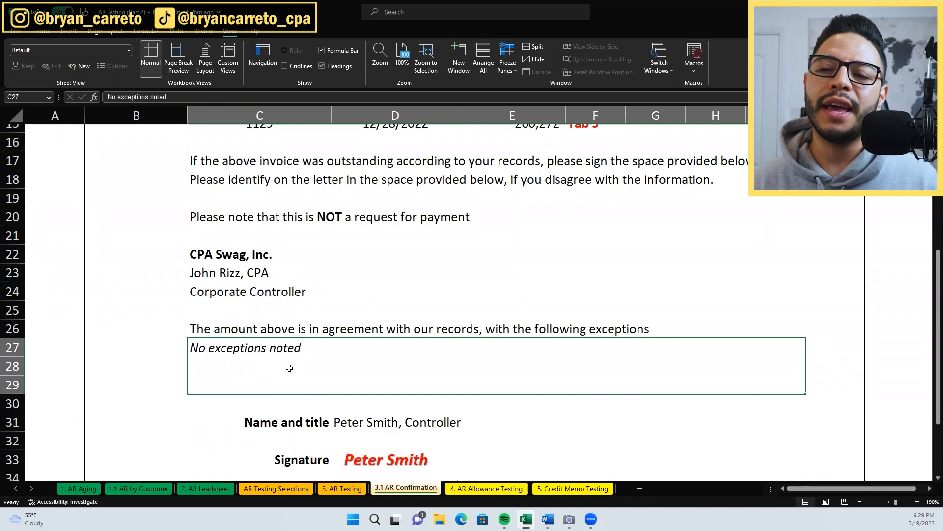
{"action": "scroll", "coordinate": [298, 371], "scroll_direction": "down", "scroll_amount": 1}
Examine the customer's response block with the signer's name and title, signature, company and date
{"action": "scroll", "coordinate": [289, 382], "scroll_direction": "up", "scroll_amount": 6}
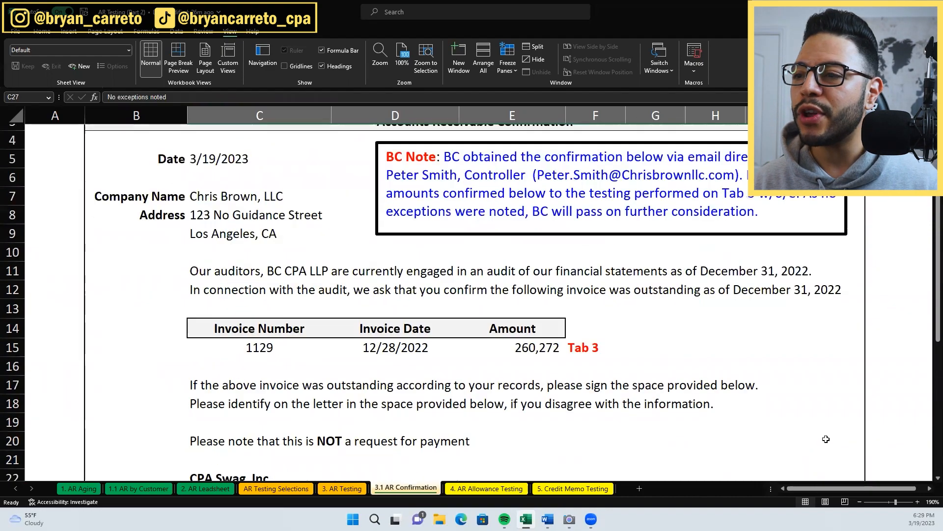
{"action": "scroll", "coordinate": [717, 417], "scroll_direction": "down", "scroll_amount": 3}
{"action": "scroll", "coordinate": [250, 274], "scroll_direction": "up", "scroll_amount": 3}
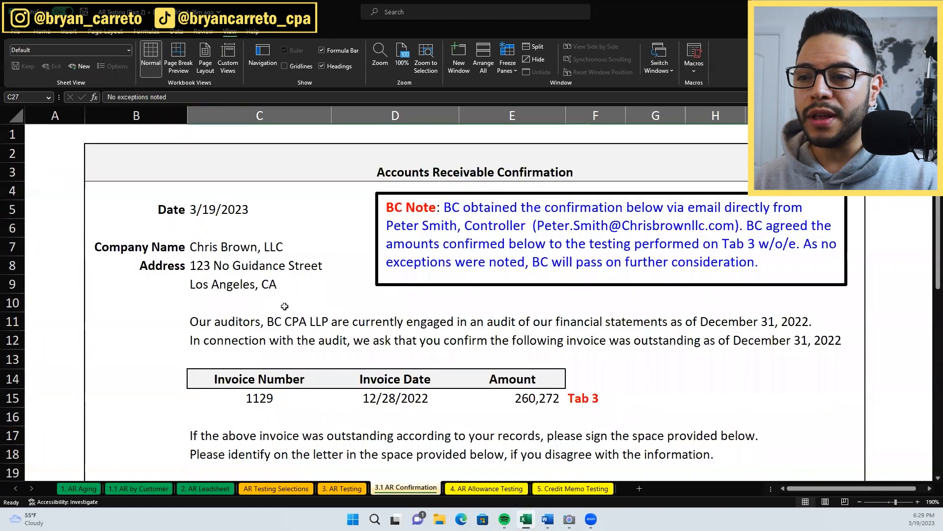
{"action": "scroll", "coordinate": [288, 312], "scroll_direction": "down", "scroll_amount": 1}
{"action": "scroll", "coordinate": [289, 312], "scroll_direction": "down", "scroll_amount": 6}
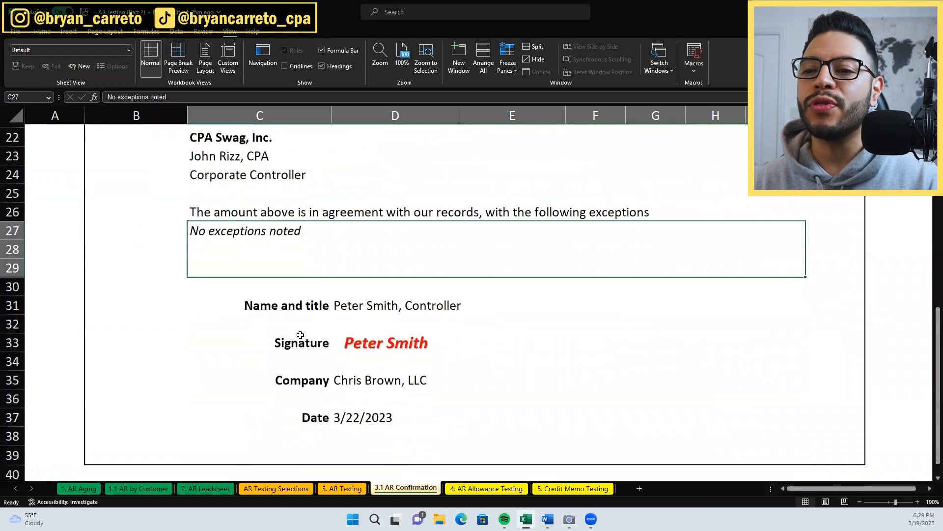
{"action": "left_click", "coordinate": [285, 308]}
{"action": "left_click", "coordinate": [361, 307]}
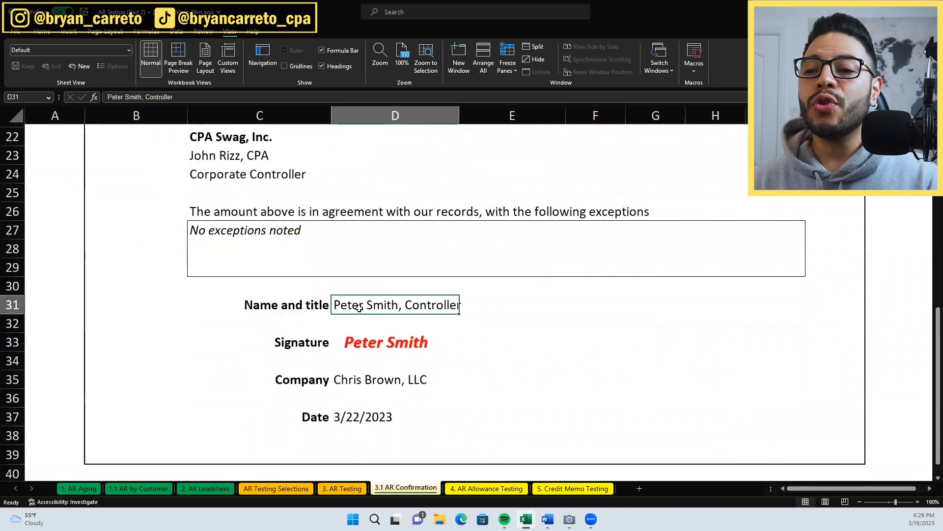
{"action": "left_click", "coordinate": [859, 502]}
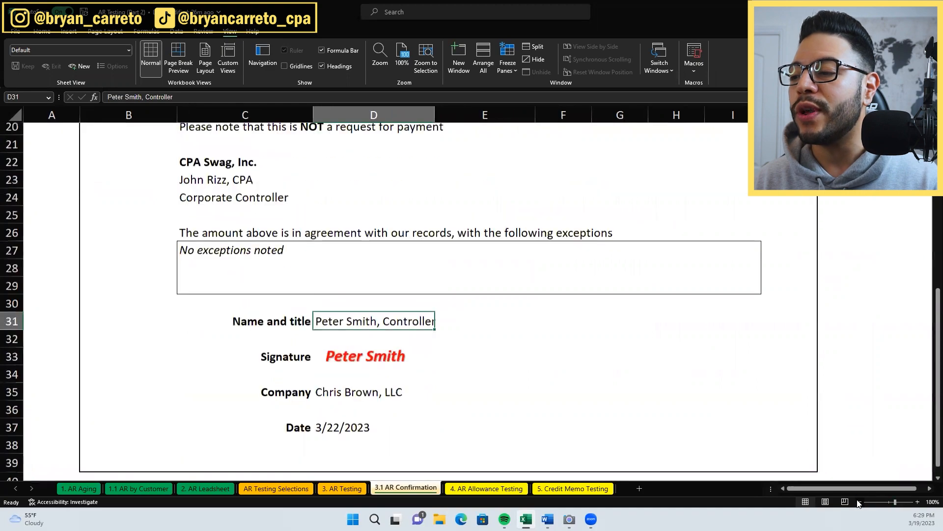
{"action": "left_click", "coordinate": [859, 502]}
{"action": "left_click", "coordinate": [860, 503]}
{"action": "left_click_drag", "start_coordinate": [237, 335], "coordinate": [501, 445]}
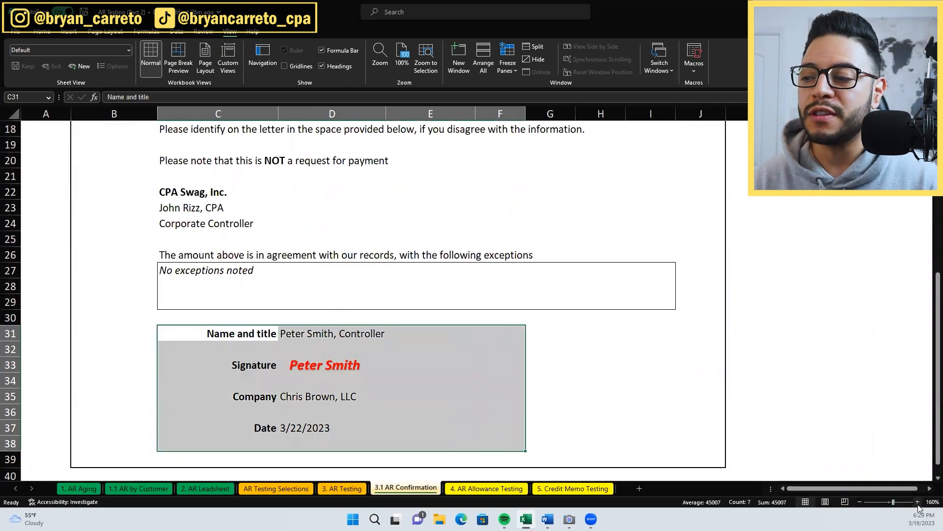
Reread the letter's heading at 180% zoom, covering the customer's company name, address and the auditors' opening sentence
{"action": "left_click", "coordinate": [917, 501]}
{"action": "left_click", "coordinate": [917, 501]}
{"action": "scroll", "coordinate": [721, 428], "scroll_direction": "down", "scroll_amount": 1}
{"action": "scroll", "coordinate": [720, 427], "scroll_direction": "up", "scroll_amount": 7}
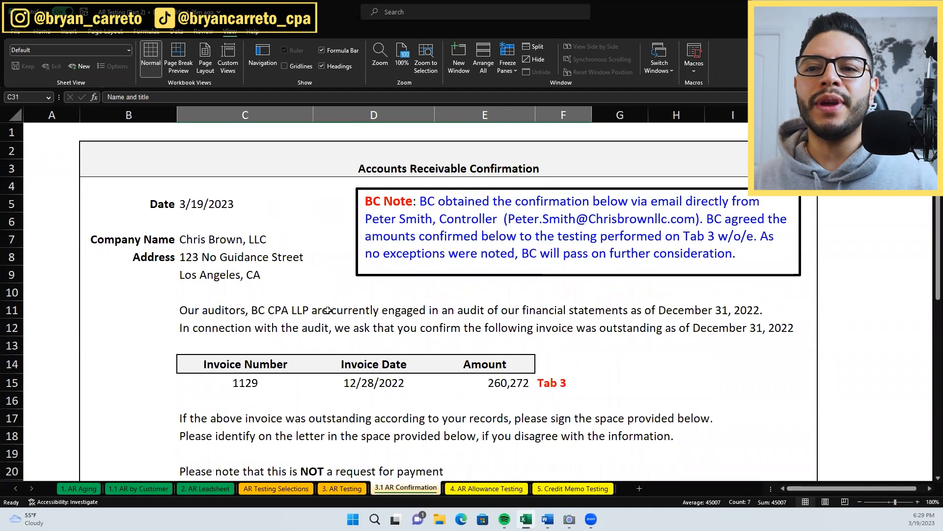
{"action": "left_click", "coordinate": [203, 238]}
{"action": "left_click", "coordinate": [204, 256]}
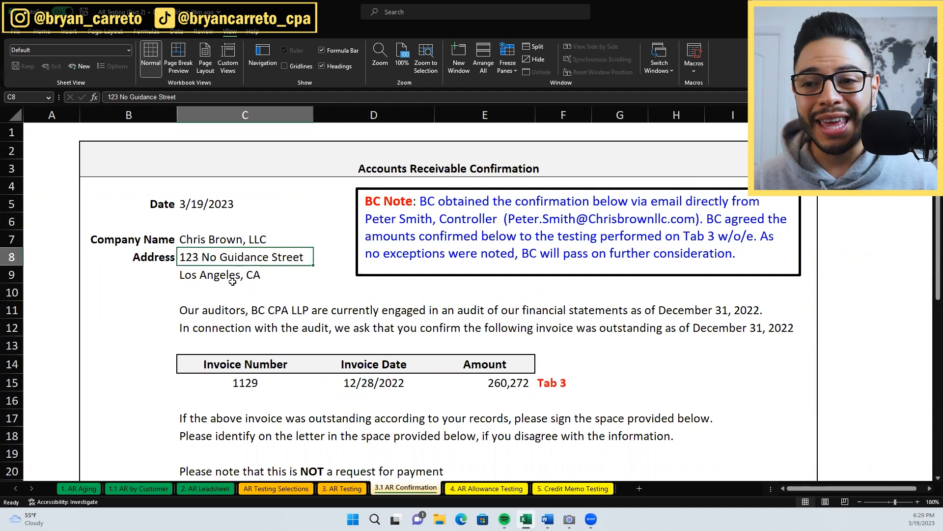
{"action": "left_click", "coordinate": [223, 313]}
Examine the invoice table's number, date and amount in rows 14 and 15 of the confirmation letter
{"action": "scroll", "coordinate": [224, 322], "scroll_direction": "down", "scroll_amount": 1}
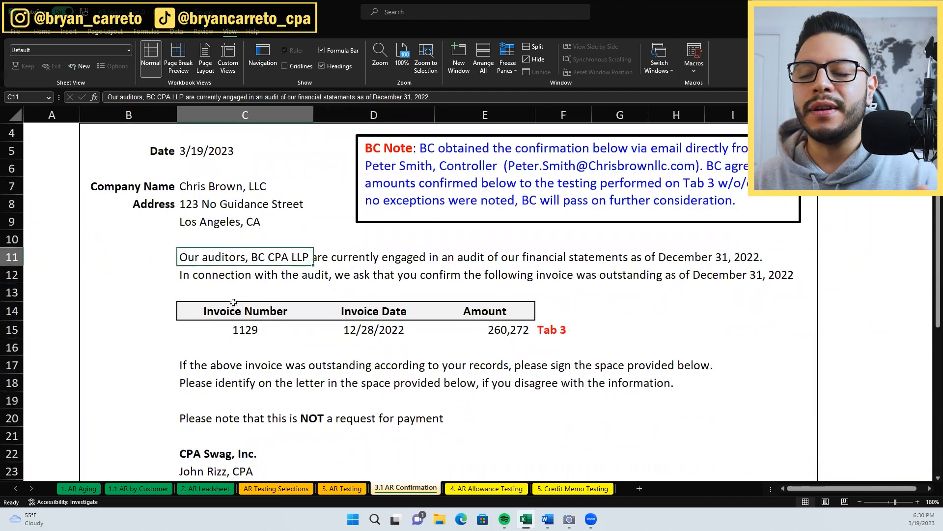
{"action": "scroll", "coordinate": [231, 319], "scroll_direction": "down", "scroll_amount": 1}
{"action": "left_click_drag", "start_coordinate": [240, 258], "coordinate": [587, 290]}
{"action": "left_click", "coordinate": [302, 284]}
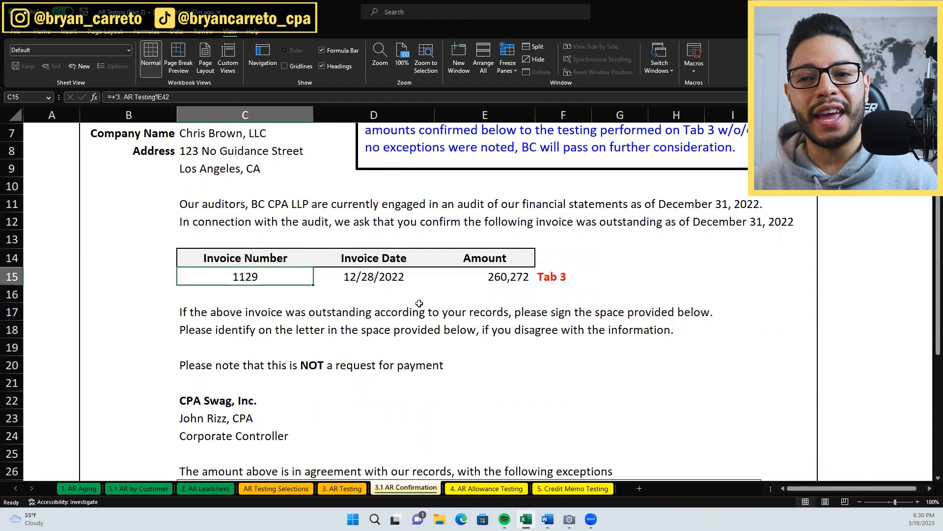
{"action": "left_click", "coordinate": [481, 276]}
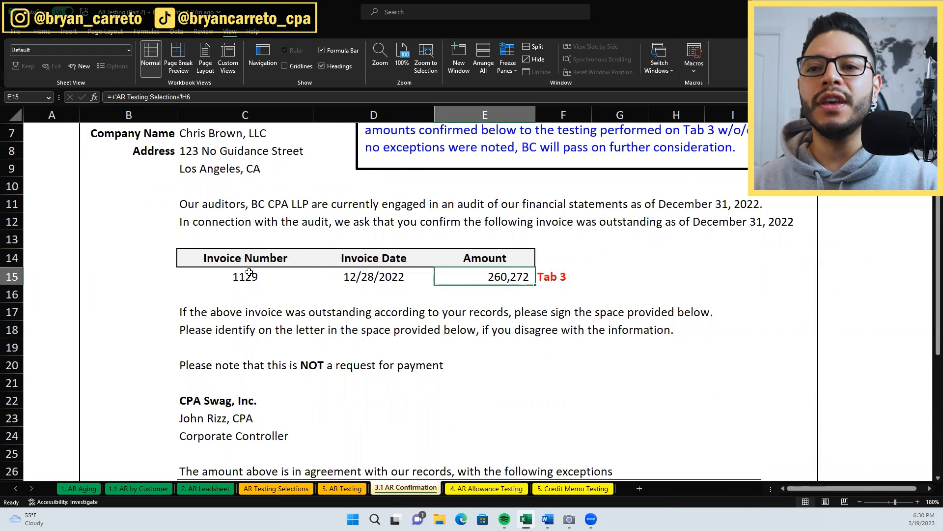
{"action": "left_click_drag", "start_coordinate": [259, 258], "coordinate": [510, 278]}
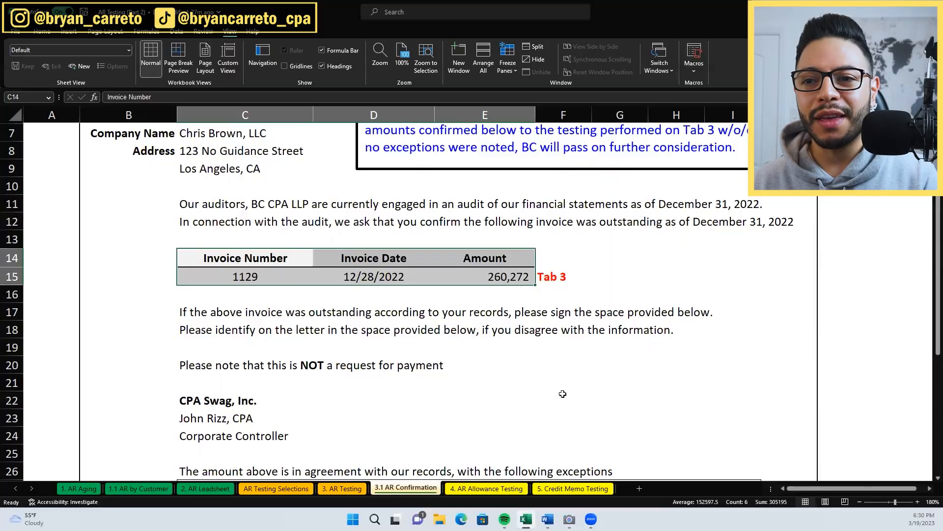
Append an extra digit 1 to the invoice number in cell C15 to illustrate a mismatched invoice
{"action": "left_click", "coordinate": [271, 271]}
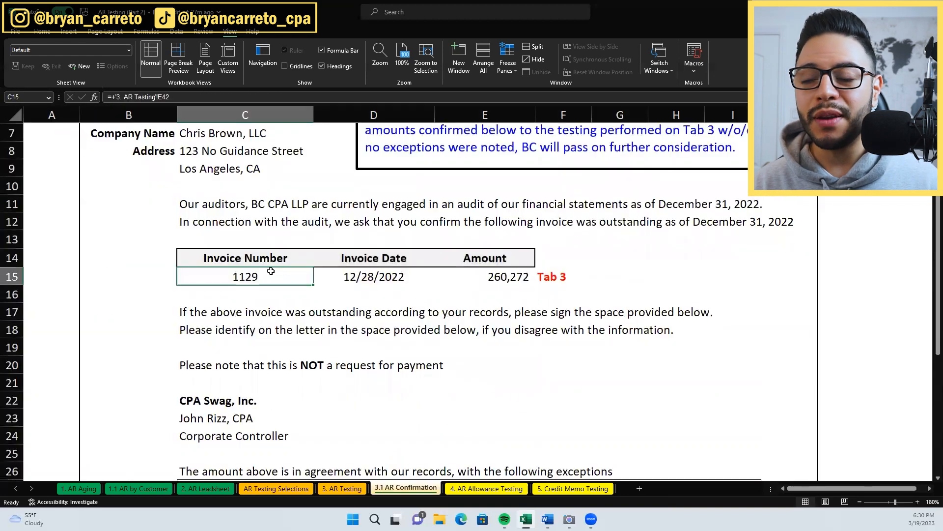
{"action": "double_click", "coordinate": [271, 271]}
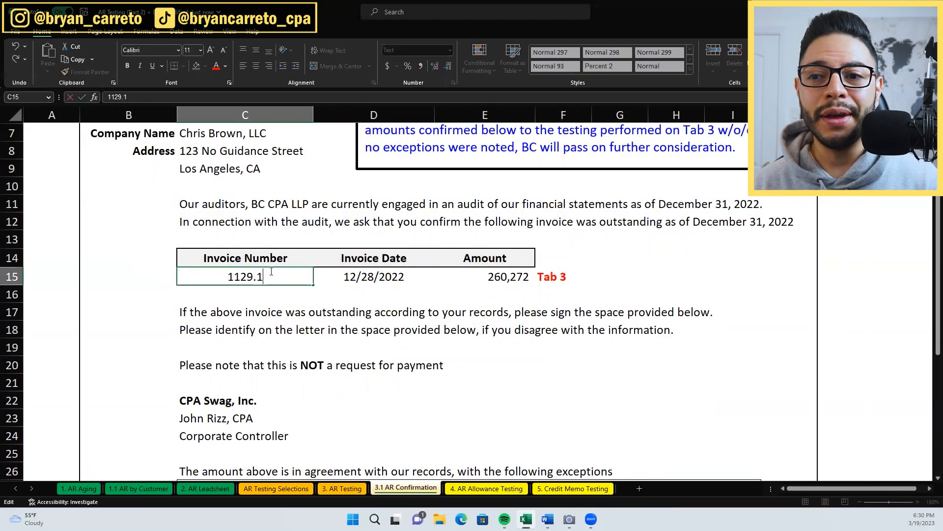
{"action": "key", "text": "Escape"}
{"action": "key", "text": "F2"}
{"action": "type", "text": "1"}
{"action": "key", "text": "Return"}
{"action": "key", "text": "Up"}
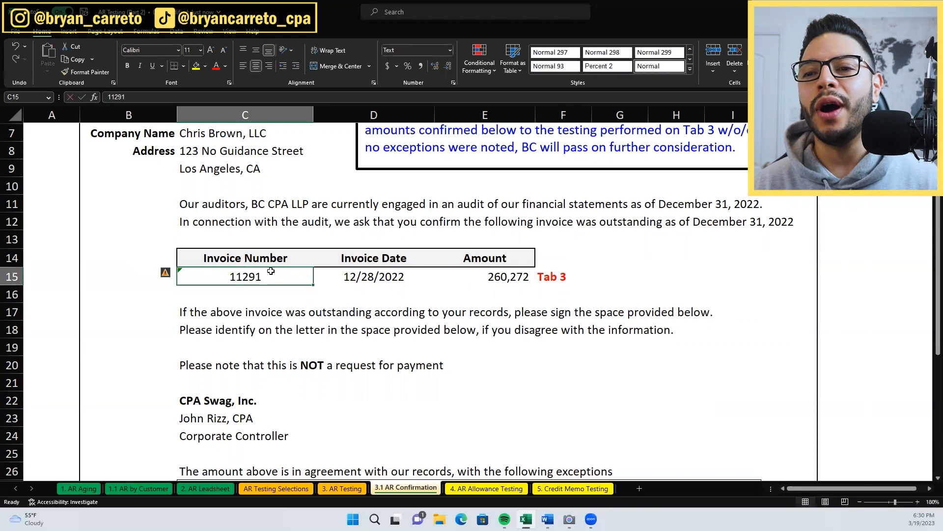
{"action": "key", "text": "Right"}
{"action": "key", "text": "Left"}
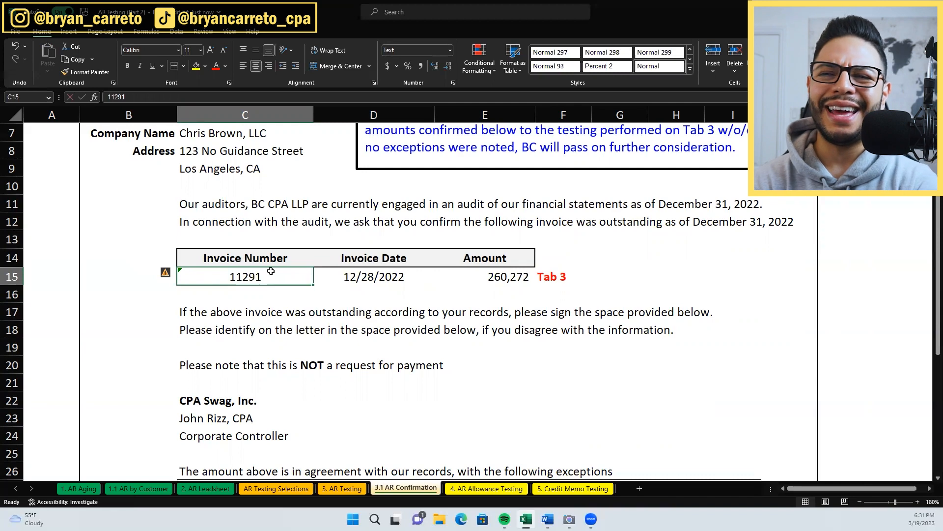
Remove the extra trailing digit from the invoice number in cell C15
{"action": "scroll", "coordinate": [293, 194], "scroll_direction": "down", "scroll_amount": 2}
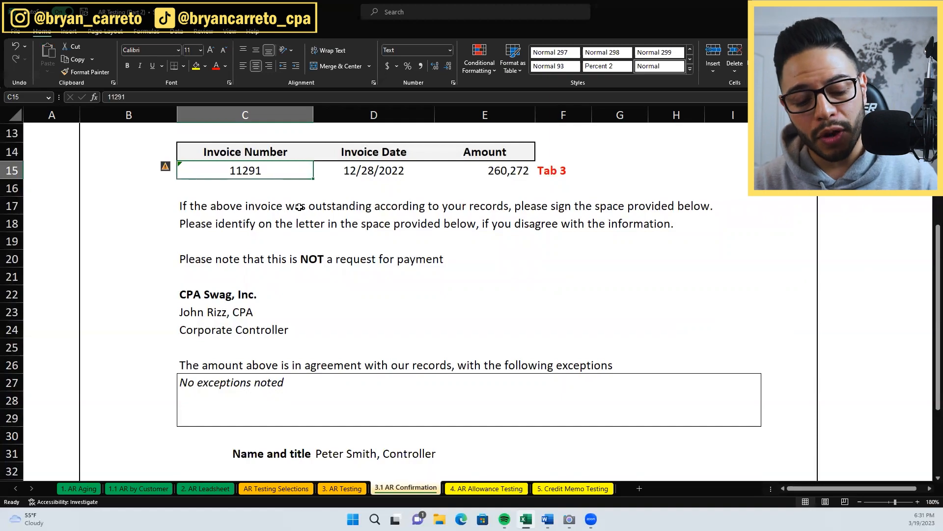
{"action": "key", "text": "F2"}
{"action": "key", "text": "BackSpace"}
{"action": "key", "text": "Return"}
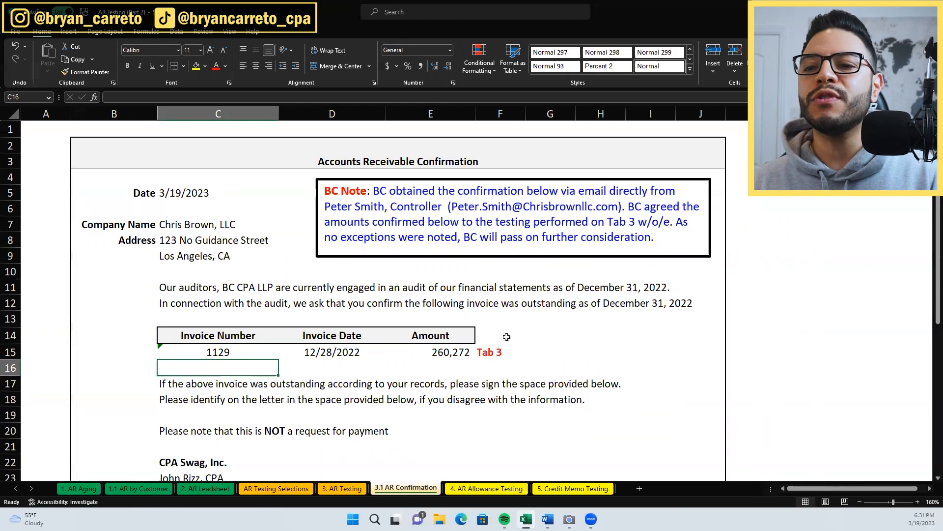
Review the complete confirmation letter from the customer's company name through to the signed response
{"action": "scroll", "coordinate": [312, 292], "scroll_direction": "down", "scroll_amount": 7}
{"action": "scroll", "coordinate": [287, 314], "scroll_direction": "up", "scroll_amount": 5}
{"action": "scroll", "coordinate": [286, 314], "scroll_direction": "up", "scroll_amount": 2}
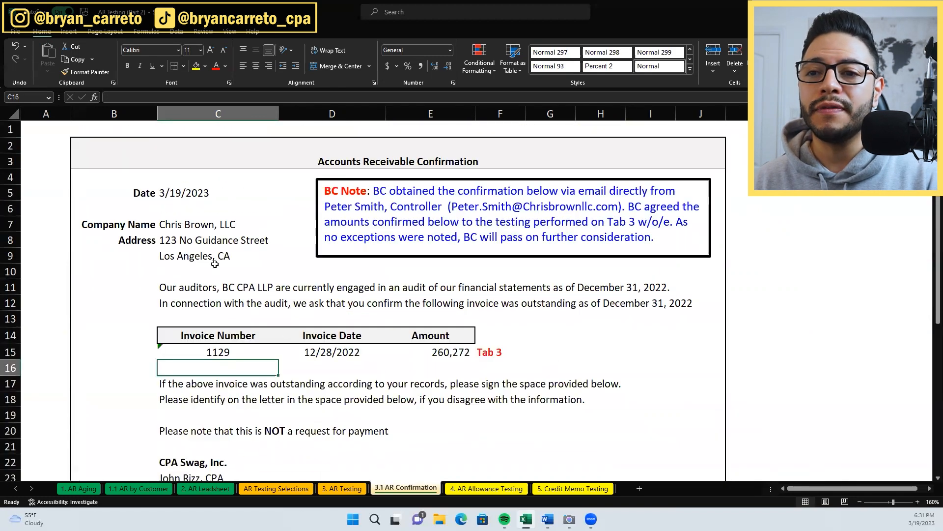
{"action": "left_click", "coordinate": [269, 225]}
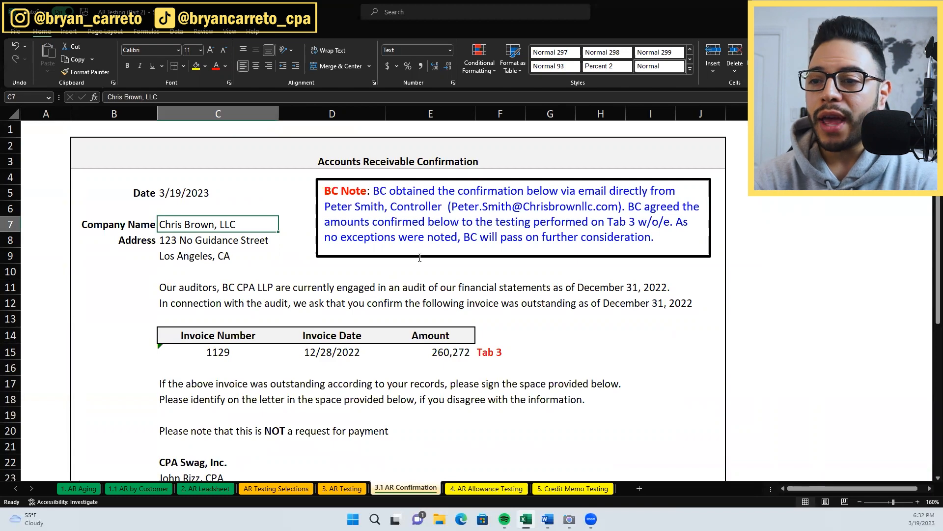
{"action": "scroll", "coordinate": [420, 257], "scroll_direction": "down", "scroll_amount": 6}
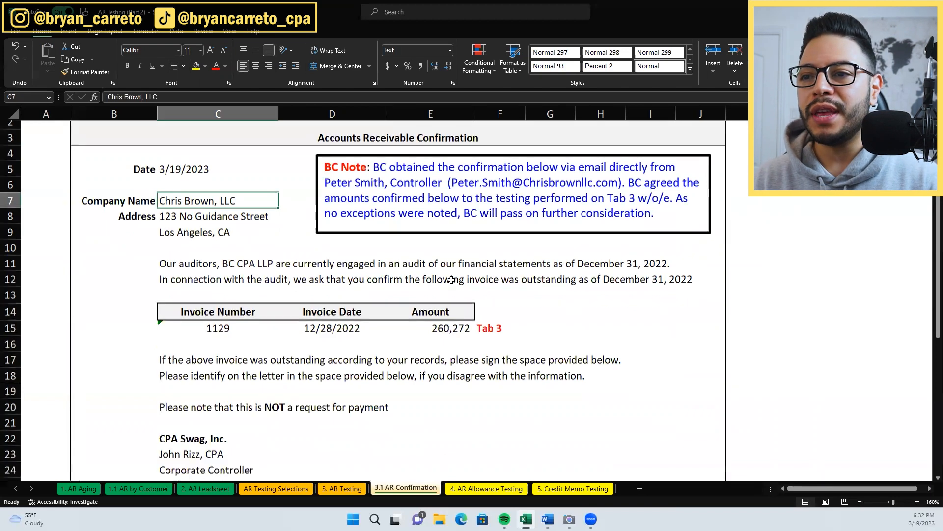
{"action": "scroll", "coordinate": [460, 329], "scroll_direction": "up", "scroll_amount": 2}
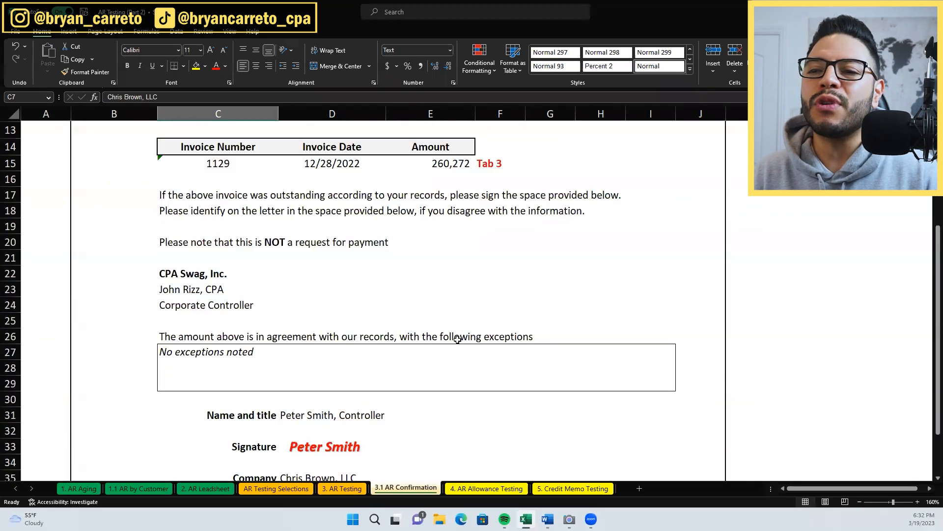
Read the BC Note text box on how the confirmation was obtained and agreed to Tab 3, at 190% zoom
{"action": "scroll", "coordinate": [457, 339], "scroll_direction": "up", "scroll_amount": 4}
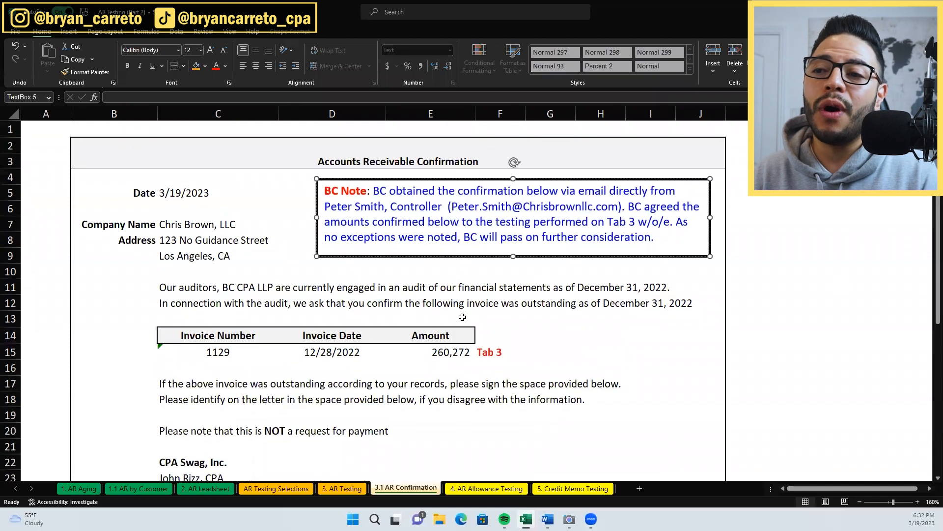
{"action": "left_click", "coordinate": [469, 291]}
{"action": "left_click", "coordinate": [440, 242]}
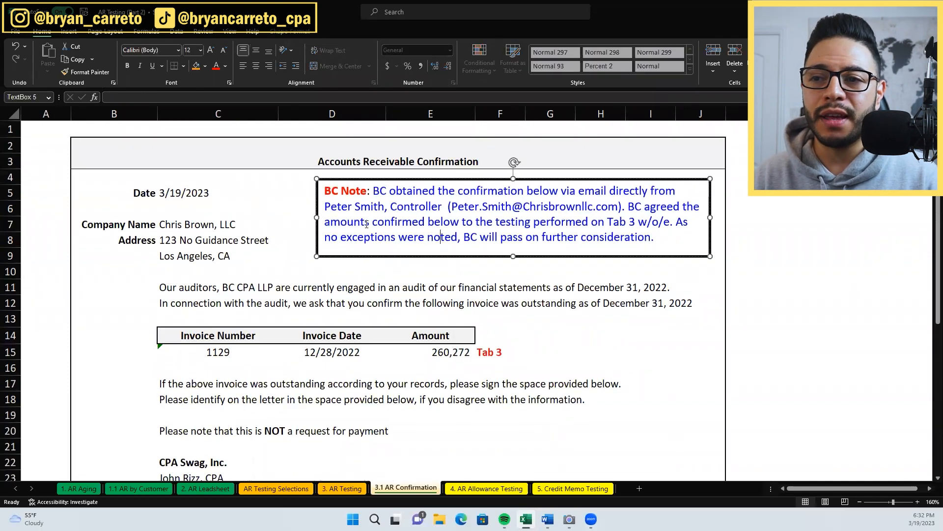
{"action": "scroll", "coordinate": [792, 384], "scroll_direction": "up", "scroll_amount": 2}
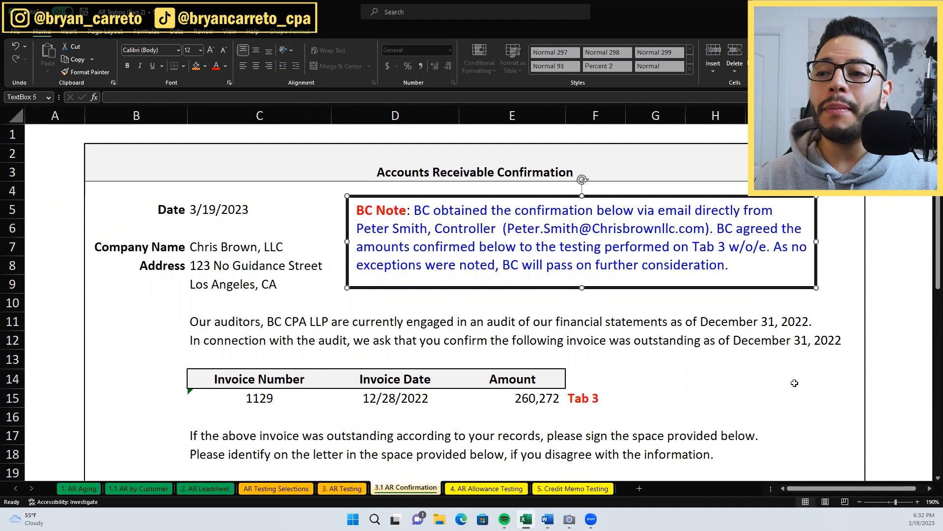
Compare the invoice number and date on the confirmation letter with selection 1's confirmed balance and Confirm reference on the AR Testing sheet
{"action": "scroll", "coordinate": [625, 268], "scroll_direction": "down", "scroll_amount": 3}
{"action": "left_click_drag", "start_coordinate": [255, 342], "coordinate": [442, 343]}
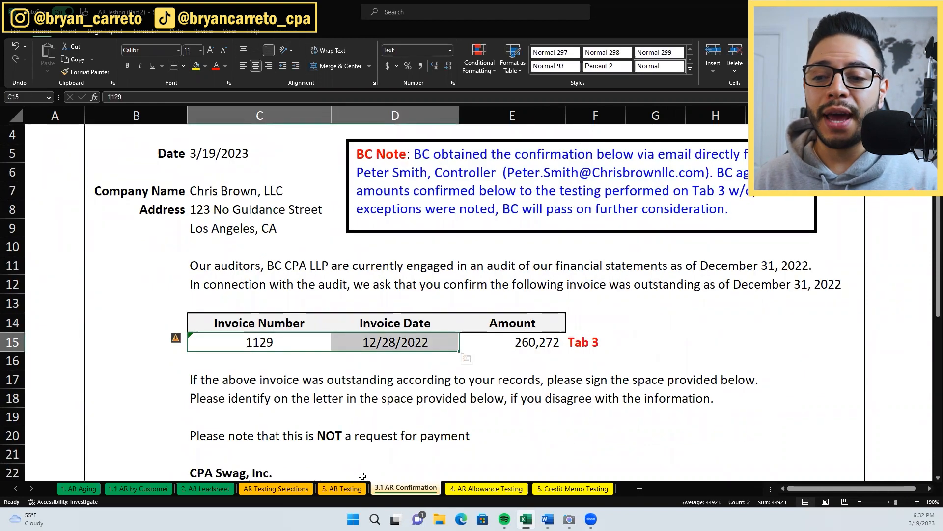
{"action": "left_click", "coordinate": [342, 488]}
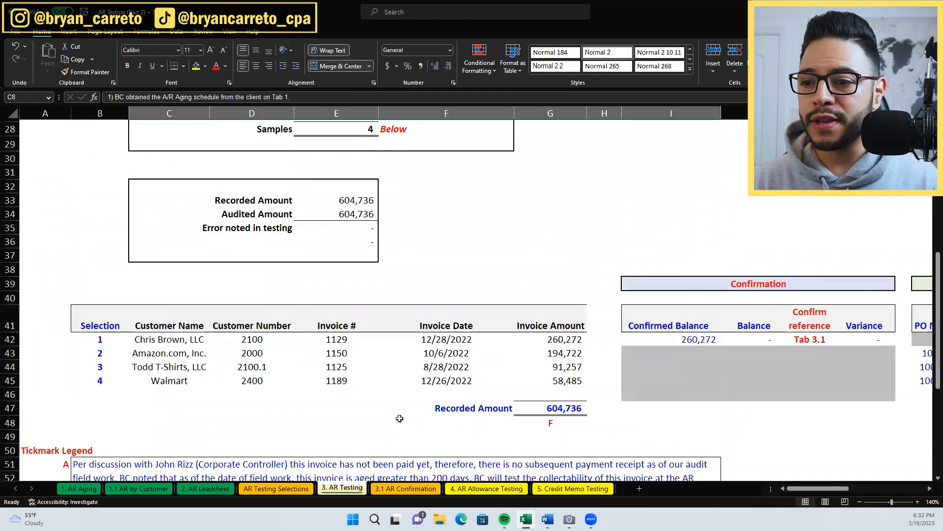
{"action": "left_click", "coordinate": [693, 340]}
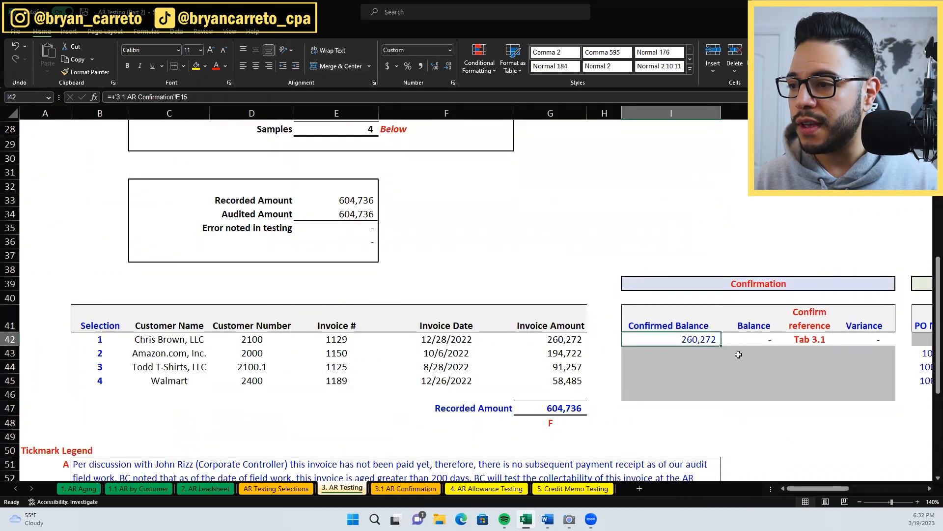
{"action": "left_click", "coordinate": [807, 340]}
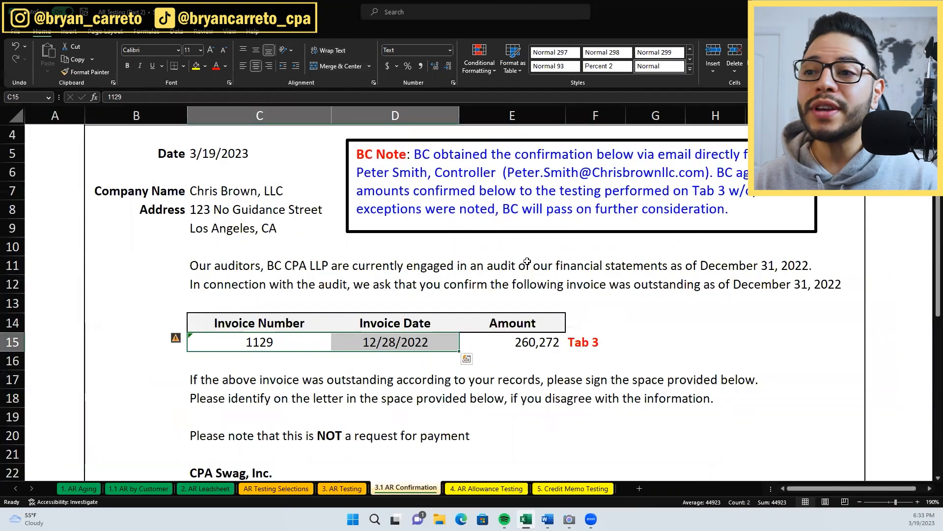
Examine the customer's response on the AR Confirmation sheet: exceptions box, name and title, signature, company and date
{"action": "scroll", "coordinate": [521, 275], "scroll_direction": "down", "scroll_amount": 4}
{"action": "scroll", "coordinate": [440, 309], "scroll_direction": "down", "scroll_amount": 3}
{"action": "scroll", "coordinate": [333, 240], "scroll_direction": "up", "scroll_amount": 1}
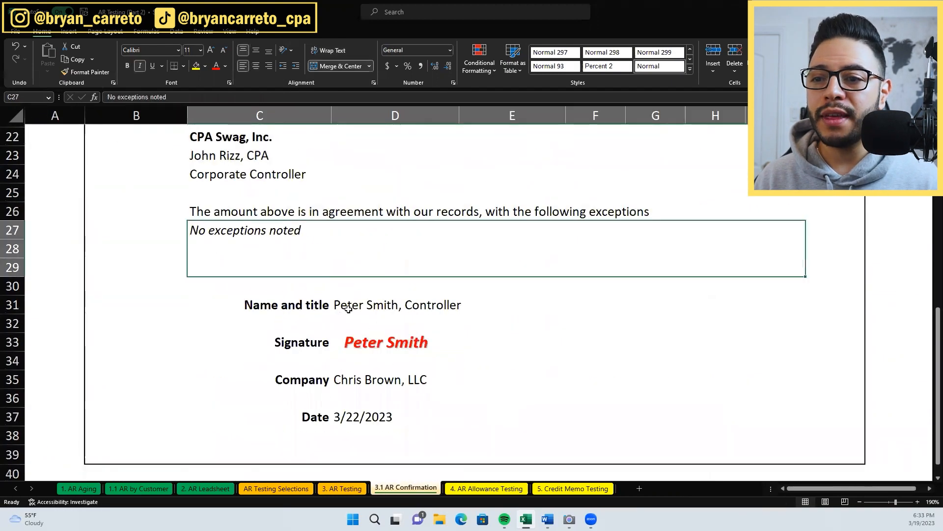
{"action": "left_click", "coordinate": [366, 305]}
{"action": "left_click", "coordinate": [369, 340]}
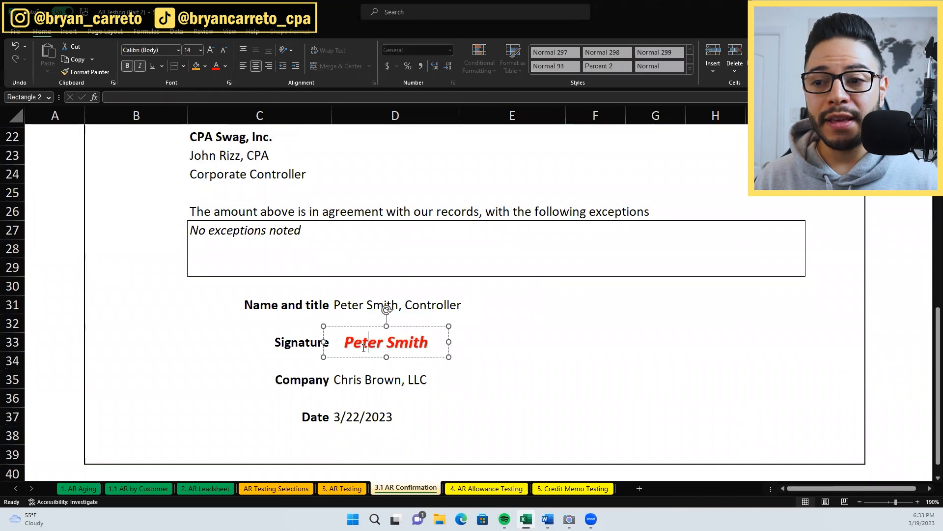
{"action": "left_click", "coordinate": [355, 378]}
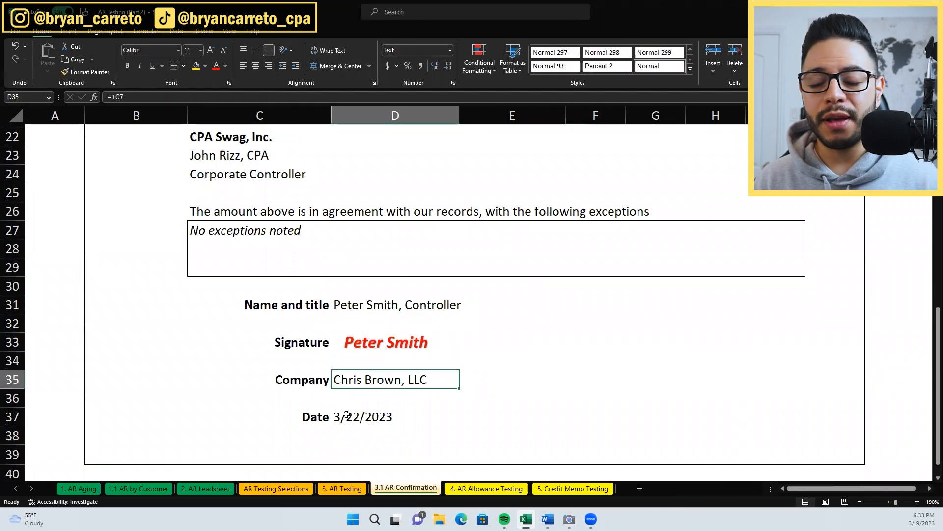
{"action": "left_click", "coordinate": [346, 417]}
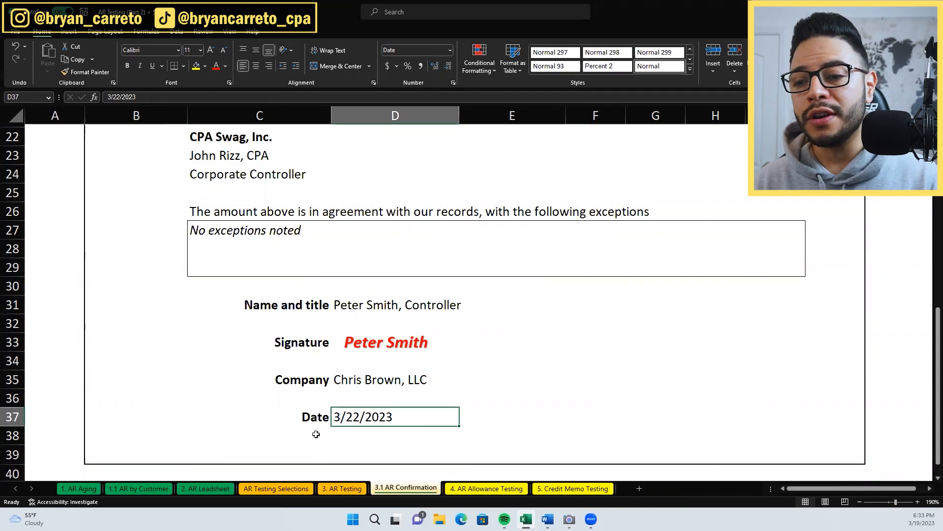
{"action": "scroll", "coordinate": [310, 419], "scroll_direction": "up", "scroll_amount": 2}
{"action": "left_click", "coordinate": [337, 361]}
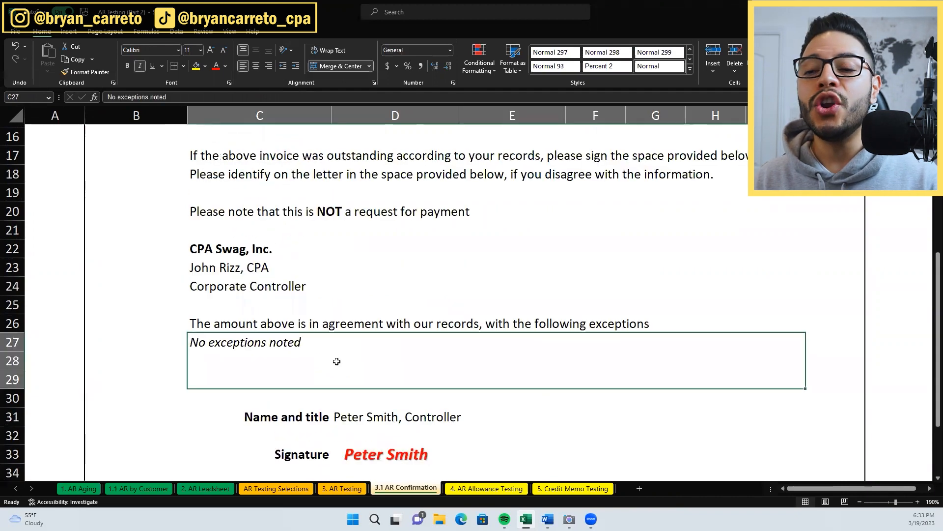
{"action": "scroll", "coordinate": [361, 379], "scroll_direction": "up", "scroll_amount": 5}
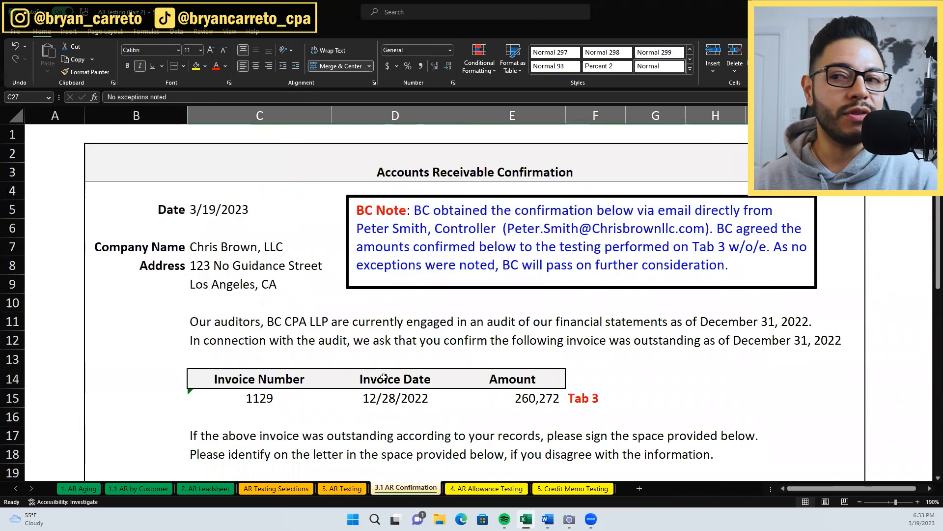
Reduce the AR Confirmation sheet's zoom to 150% and look over the letter down to the exceptions box
{"action": "left_click", "coordinate": [674, 353]}
{"action": "left_click", "coordinate": [860, 504]}
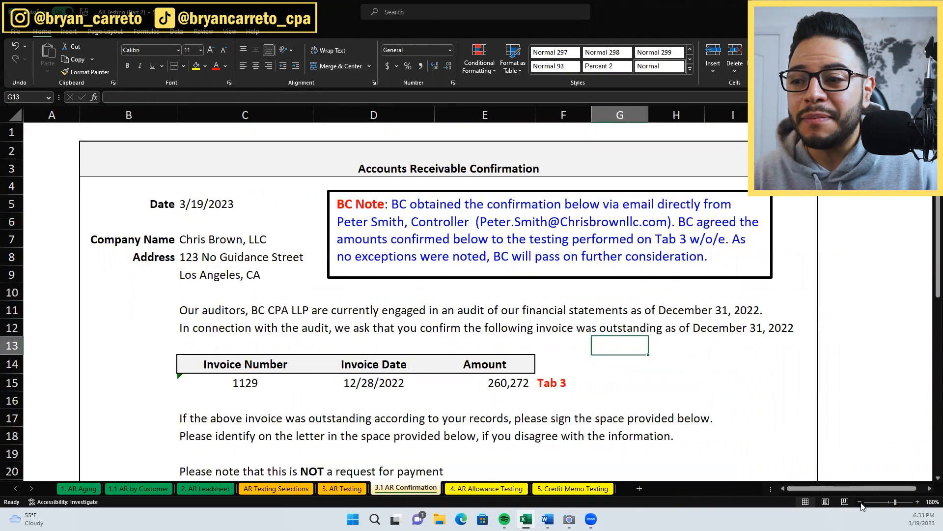
{"action": "left_click", "coordinate": [861, 503]}
{"action": "left_click", "coordinate": [861, 503]}
{"action": "left_click", "coordinate": [860, 503]}
{"action": "scroll", "coordinate": [722, 407], "scroll_direction": "down", "scroll_amount": 3}
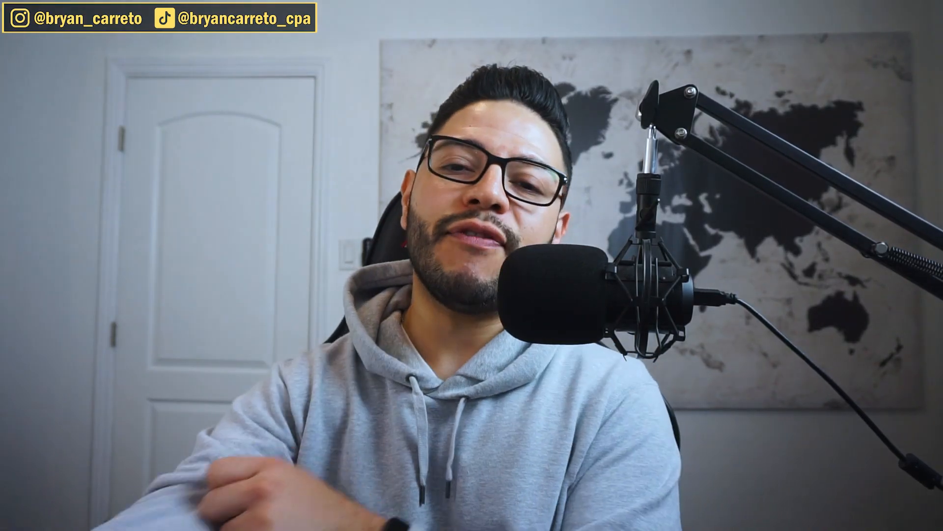
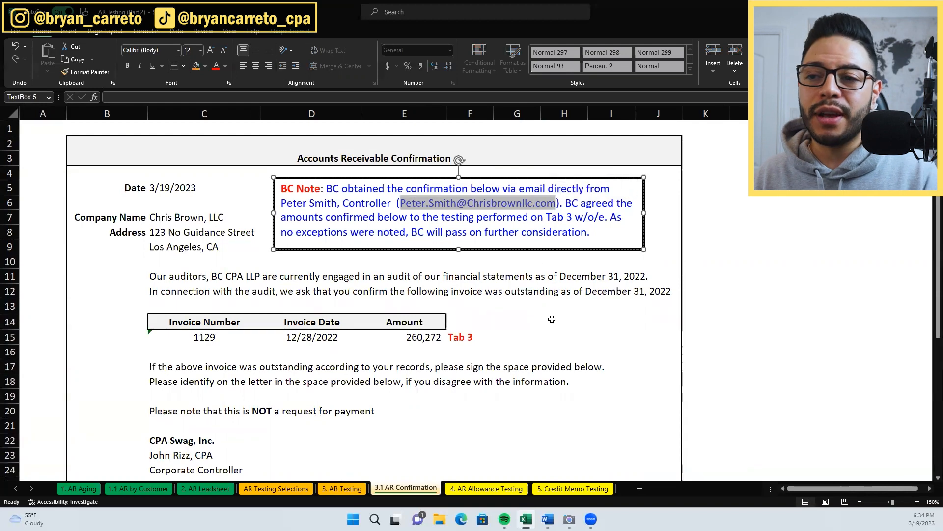
{"action": "left_click", "coordinate": [552, 338]}
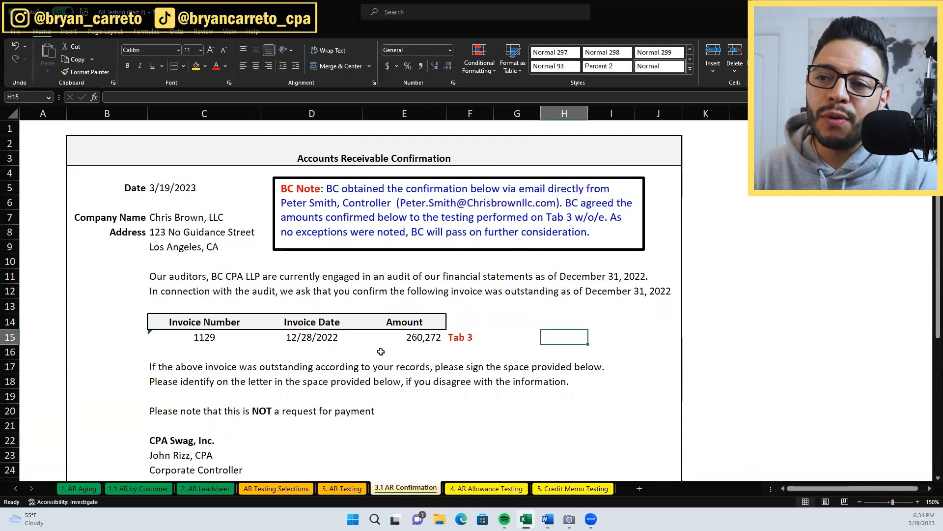
{"action": "scroll", "coordinate": [478, 383], "scroll_direction": "down", "scroll_amount": 2}
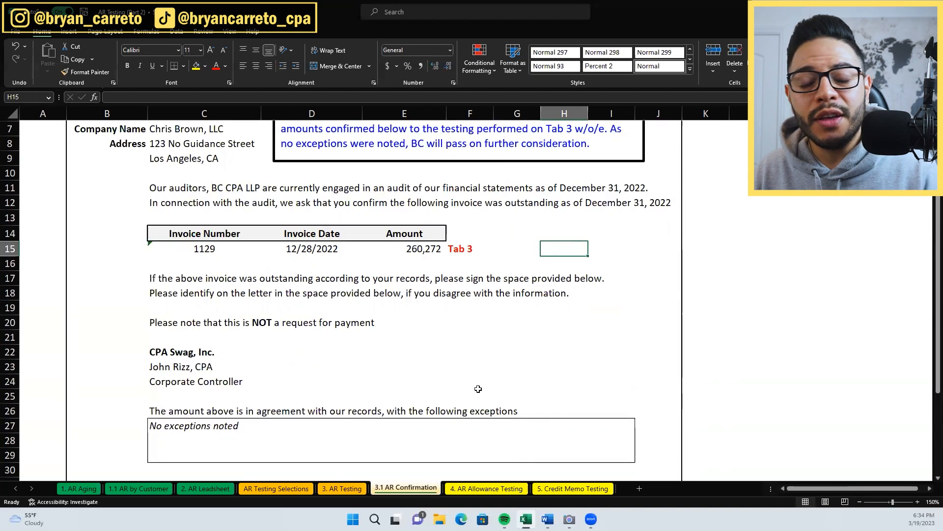
{"action": "scroll", "coordinate": [477, 386], "scroll_direction": "up", "scroll_amount": 2}
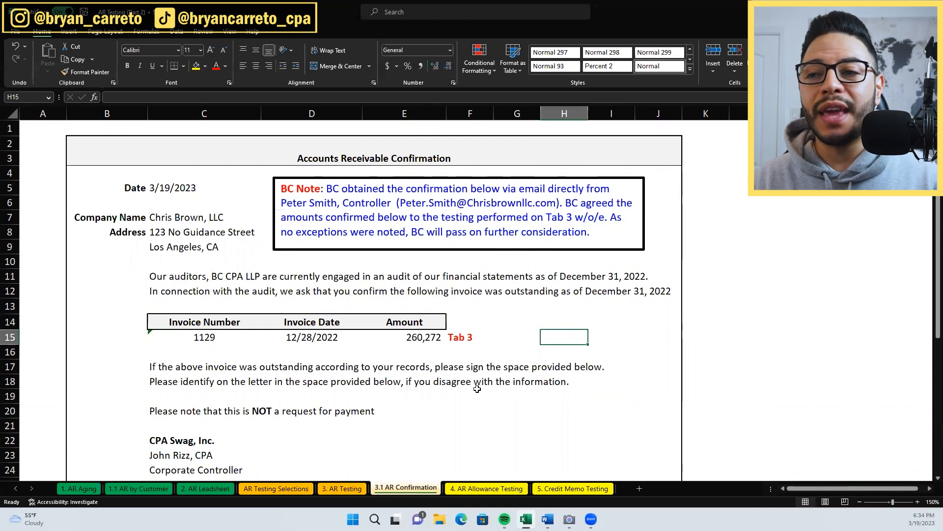
Delete the BC Note text box from the AR Confirmation sheet
{"action": "left_click", "coordinate": [554, 249]}
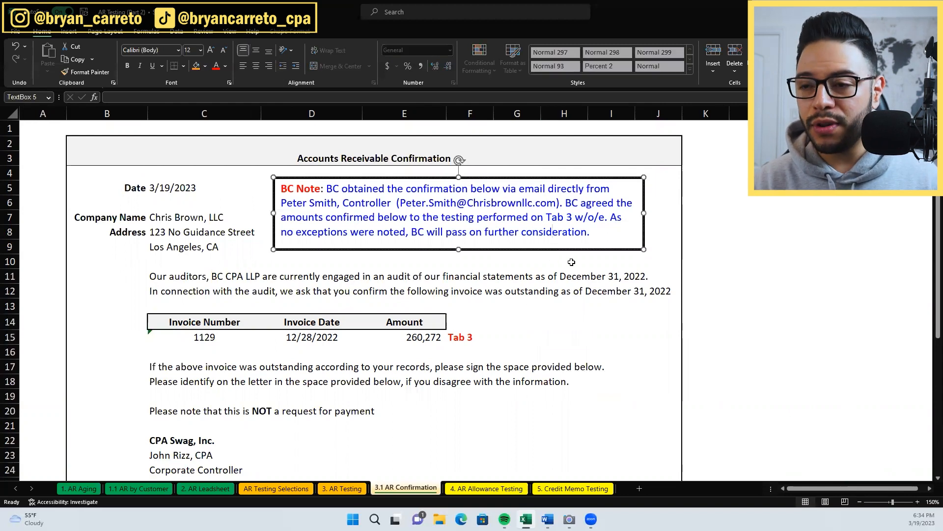
{"action": "key", "text": "Delete"}
{"action": "left_click", "coordinate": [573, 260]}
{"action": "left_click", "coordinate": [575, 249]}
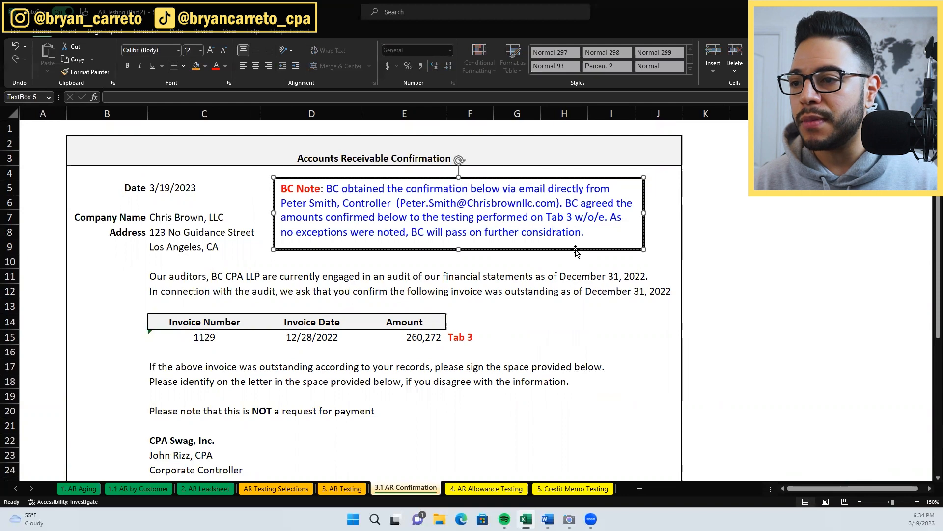
{"action": "left_click", "coordinate": [576, 249]}
{"action": "key", "text": "Delete"}
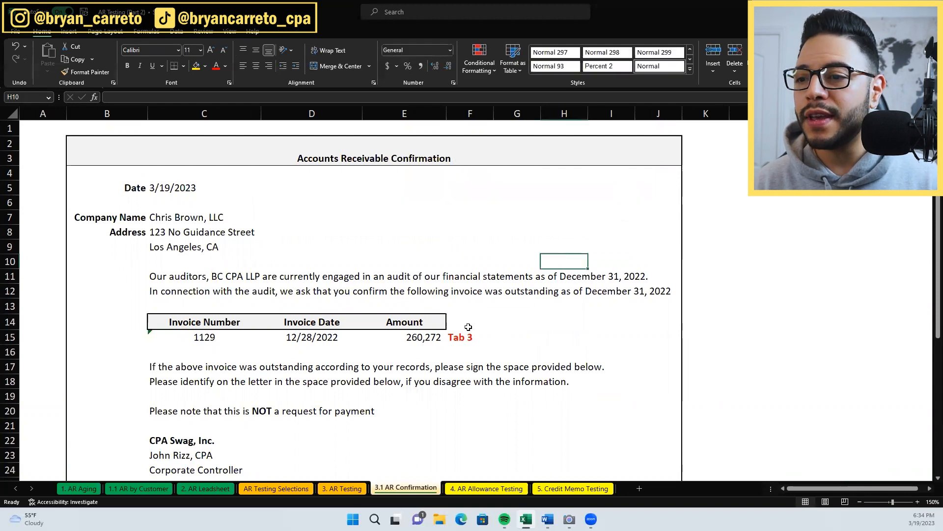
Clear the Tab 3 reference from cell F15, beside the confirmed invoice amount
{"action": "left_click", "coordinate": [469, 326]}
{"action": "left_click", "coordinate": [464, 334]}
{"action": "key", "text": "Delete"}
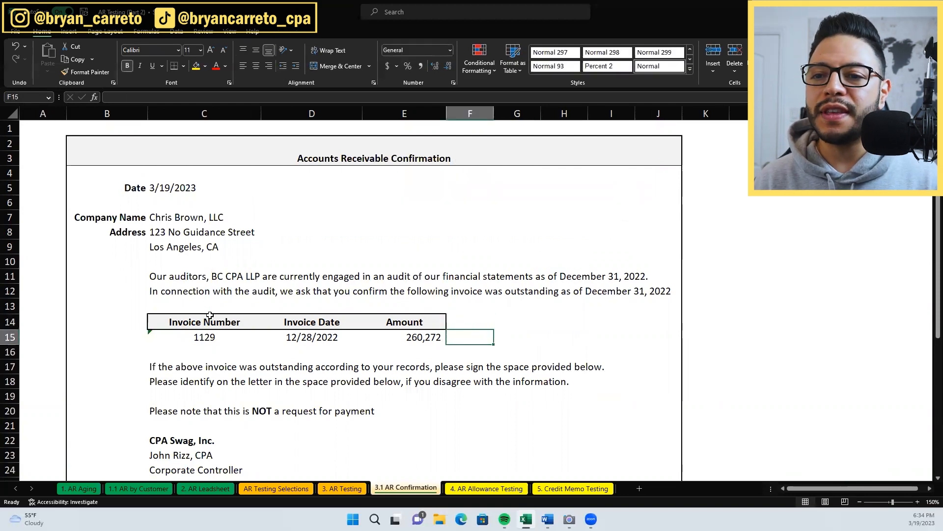
Review the unannotated letter's invoice table and response, plus sample selections 2 to 4 on the AR Testing Selections sheet
{"action": "left_click_drag", "start_coordinate": [210, 315], "coordinate": [454, 350]}
{"action": "left_click", "coordinate": [172, 199]}
{"action": "scroll", "coordinate": [183, 234], "scroll_direction": "down", "scroll_amount": 1}
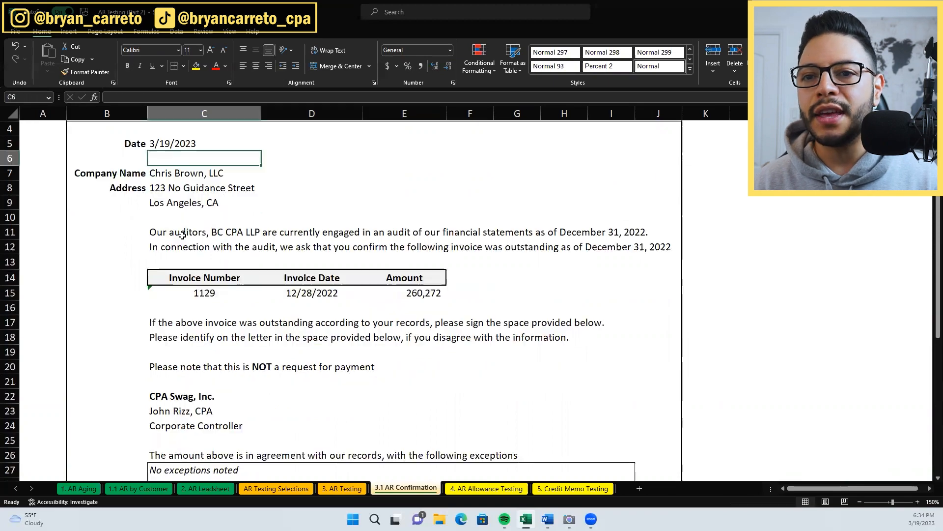
{"action": "scroll", "coordinate": [182, 235], "scroll_direction": "down", "scroll_amount": 5}
{"action": "scroll", "coordinate": [307, 355], "scroll_direction": "up", "scroll_amount": 4}
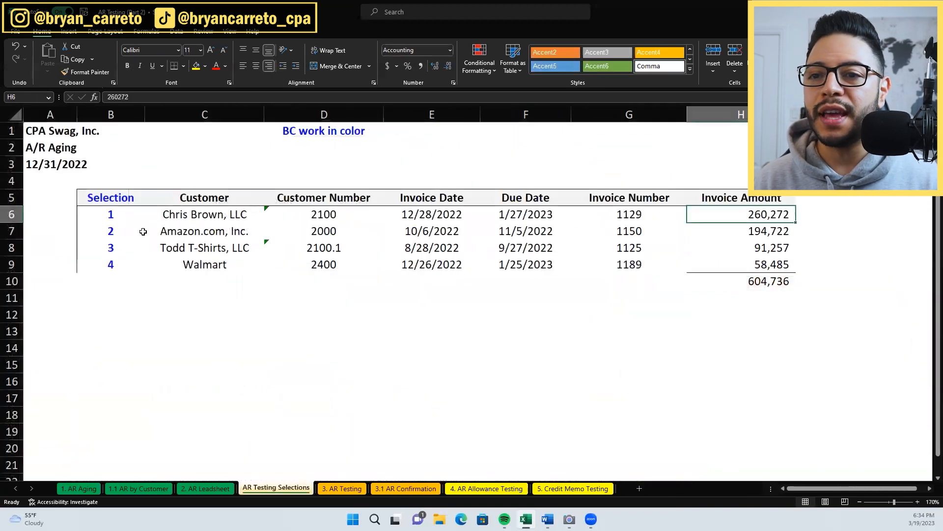
{"action": "left_click_drag", "start_coordinate": [143, 232], "coordinate": [754, 275]}
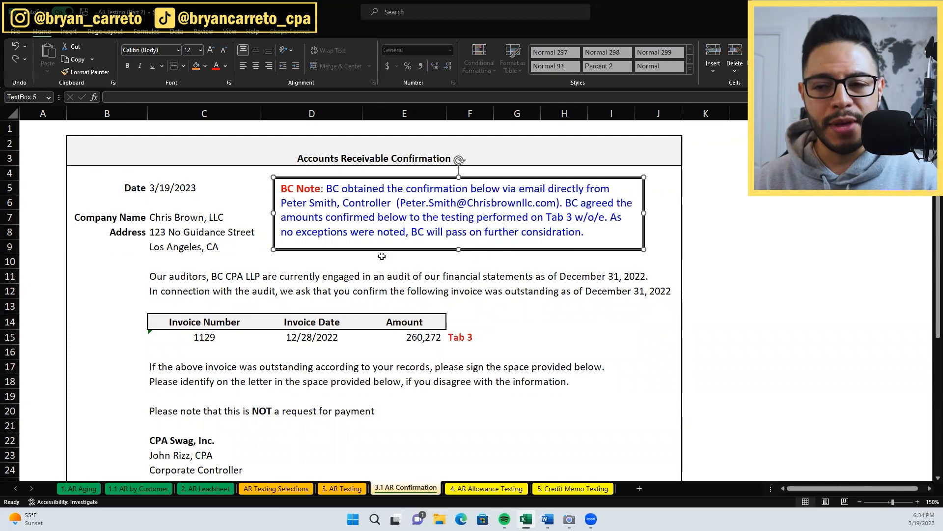
Try the workpaper reference WP XXX in cell F15 in place of Tab 3, and discard the entry
{"action": "left_click_drag", "start_coordinate": [199, 337], "coordinate": [433, 349]}
{"action": "left_click", "coordinate": [462, 336]}
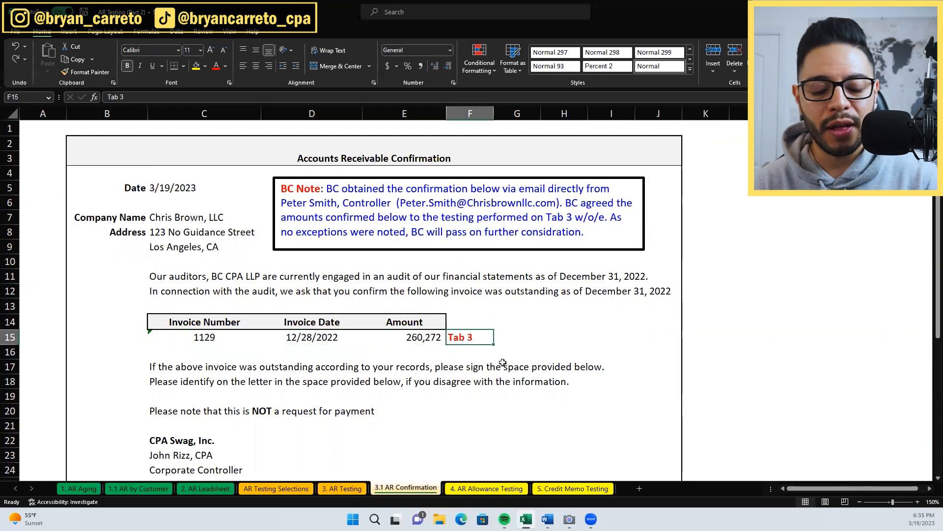
{"action": "type", "text": "WP XXX"}
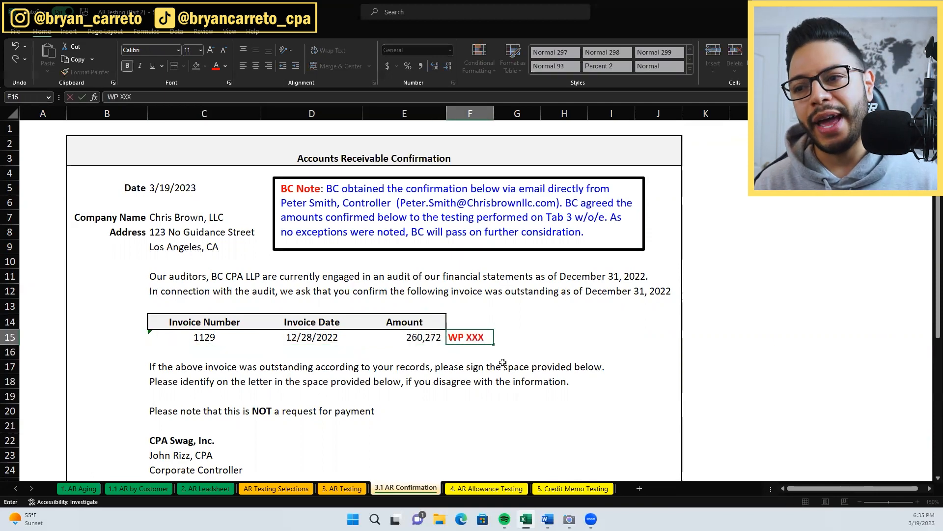
{"action": "key", "text": "BackSpace"}
{"action": "key", "text": "BackSpace"}
{"action": "key", "text": "BackSpace"}
{"action": "key", "text": "BackSpace"}
{"action": "key", "text": "BackSpace"}
{"action": "key", "text": "BackSpace"}
{"action": "key", "text": "Escape"}
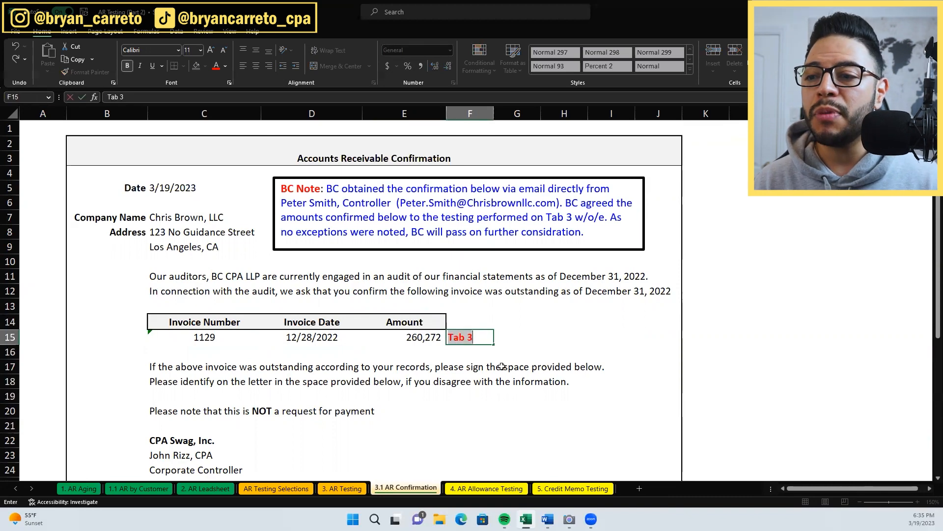
{"action": "left_click", "coordinate": [502, 366]}
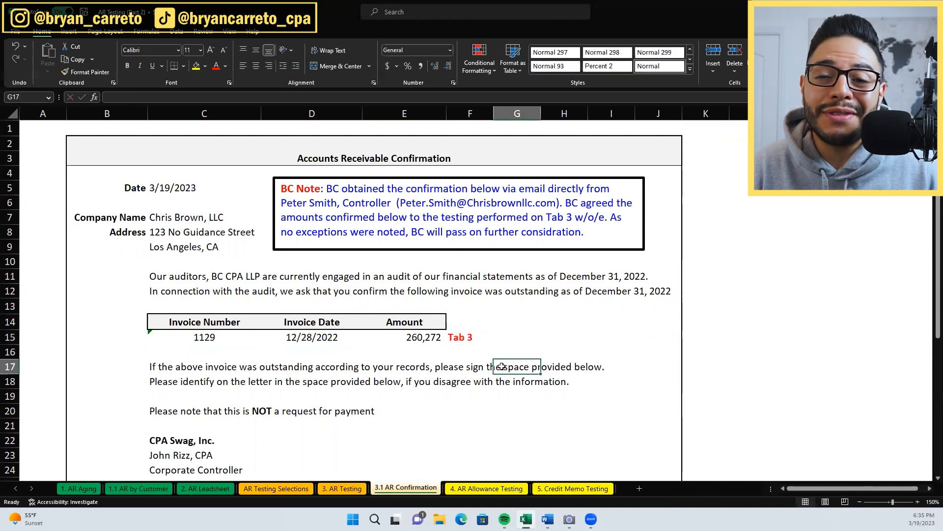
Read procedure 4 on the AR Testing sheet about tracing returned confirmations to the schedule and investigating variances
{"action": "scroll", "coordinate": [506, 367], "scroll_direction": "down", "scroll_amount": 2}
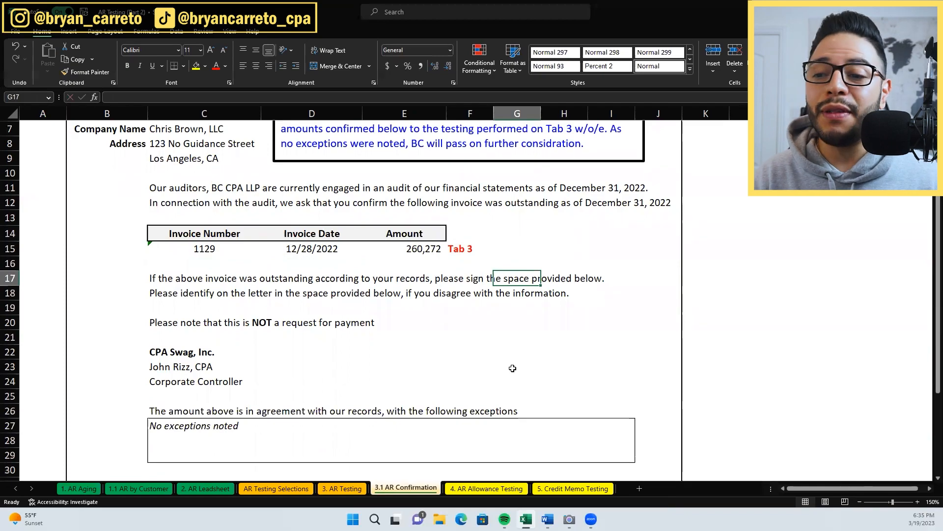
{"action": "key", "text": "ctrl+Page_Up"}
{"action": "scroll", "coordinate": [512, 368], "scroll_direction": "up", "scroll_amount": 10}
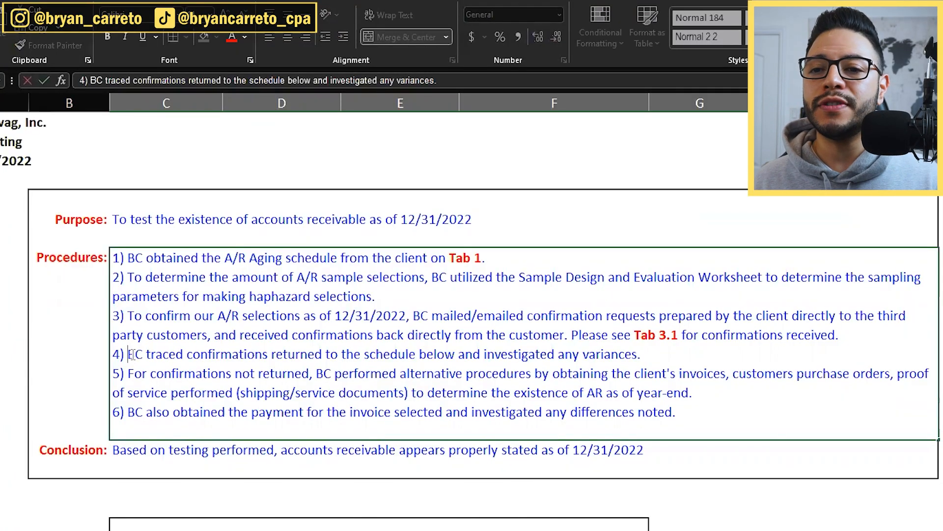
{"action": "key", "text": "Left"}
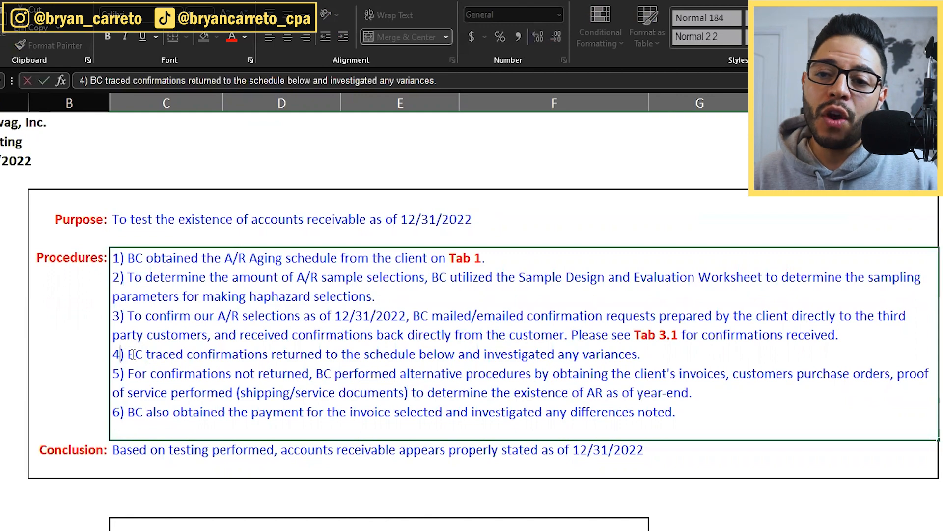
Trace the Tab 3.1 reference in cell K42 of AR Testing to the Tab 3 reference in F15 of AR Confirmation, returning to the procedures
{"action": "scroll", "coordinate": [445, 395], "scroll_direction": "down", "scroll_amount": 6}
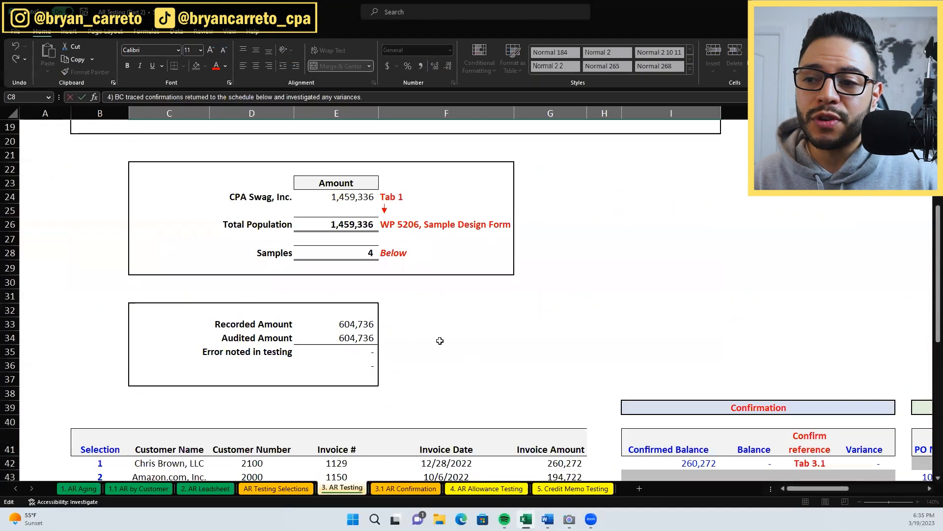
{"action": "scroll", "coordinate": [440, 341], "scroll_direction": "down", "scroll_amount": 3}
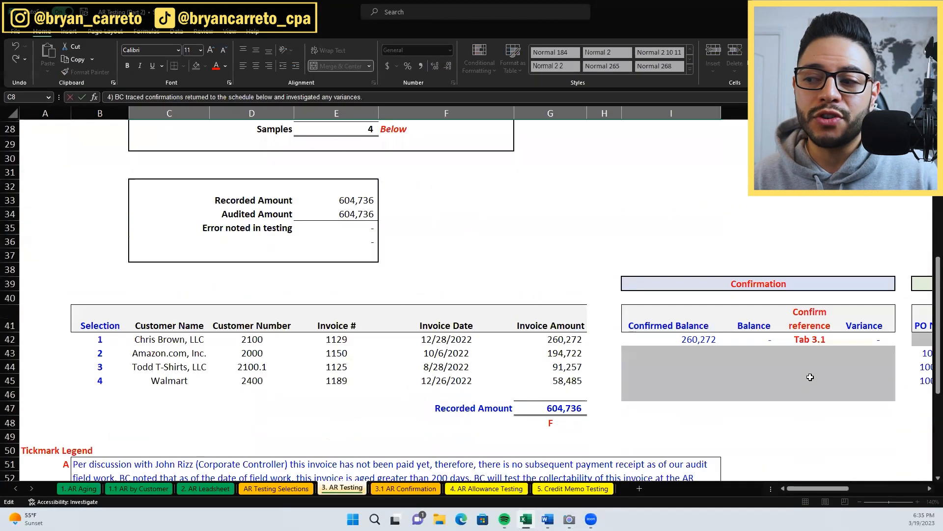
{"action": "left_click", "coordinate": [812, 340]}
{"action": "left_click", "coordinate": [406, 488]}
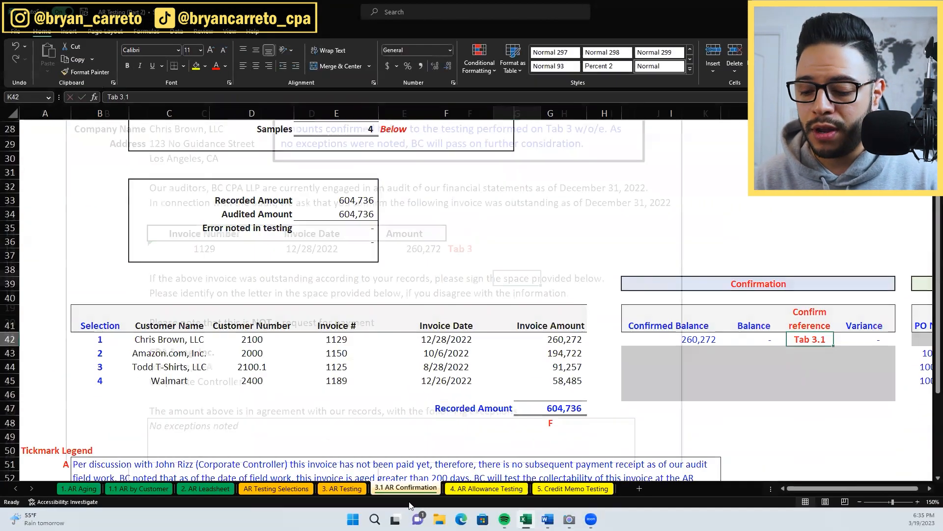
{"action": "left_click", "coordinate": [454, 337]}
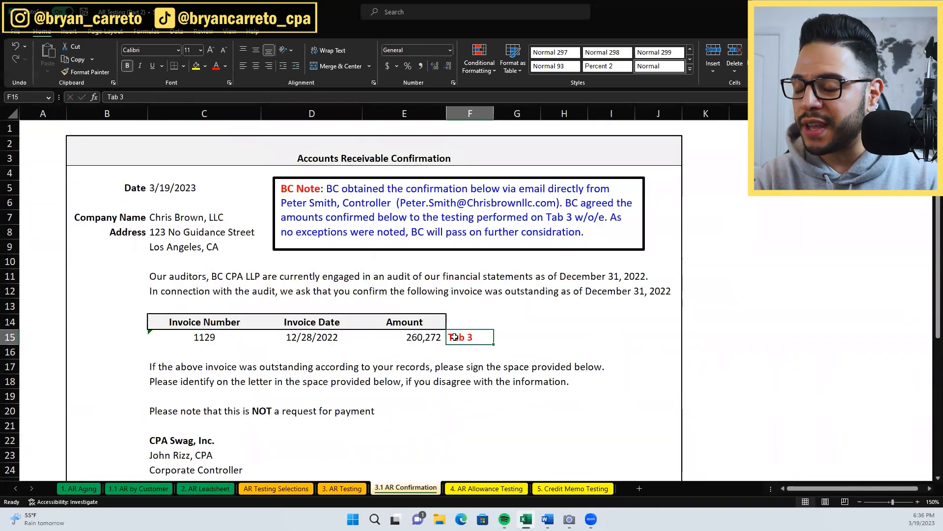
{"action": "left_click", "coordinate": [454, 337]}
{"action": "scroll", "coordinate": [204, 286], "scroll_direction": "up", "scroll_amount": 9}
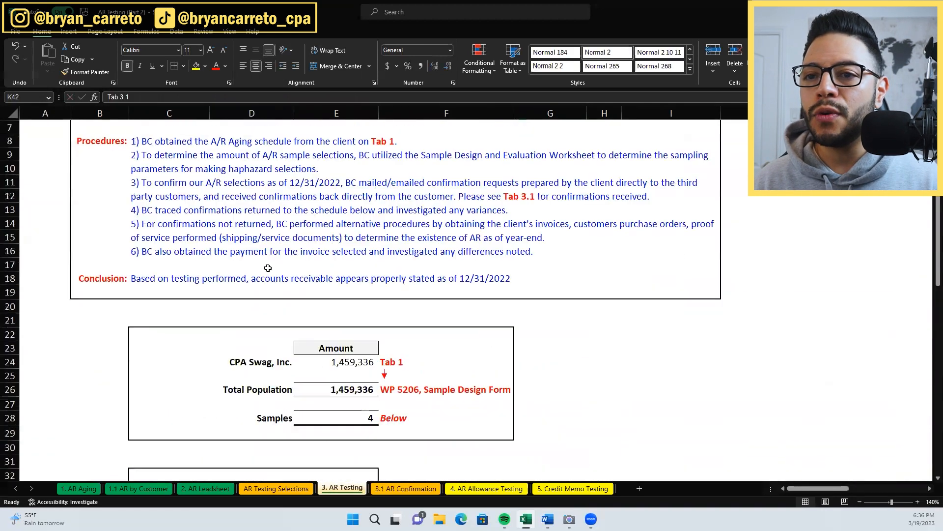
Insert "and" before "proof of service performed" in procedure 5 of the AR Testing procedures text
{"action": "left_click", "coordinate": [204, 286]}
{"action": "left_click", "coordinate": [203, 287]}
{"action": "double_click", "coordinate": [139, 308]}
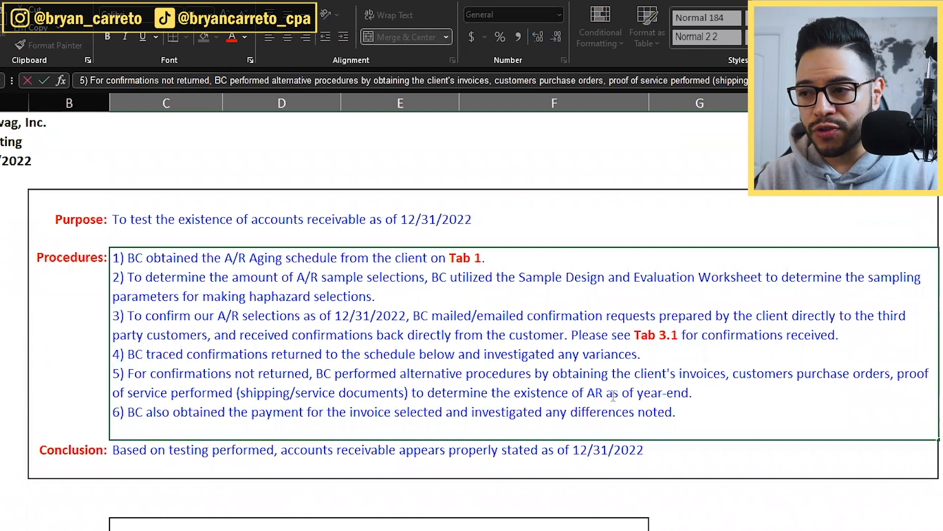
{"action": "left_click", "coordinate": [902, 379]}
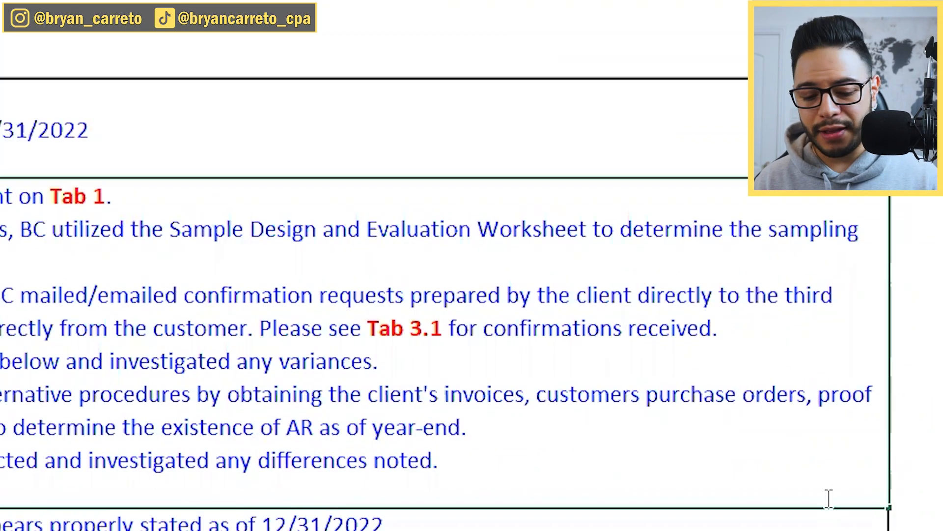
{"action": "type", "text": "and"}
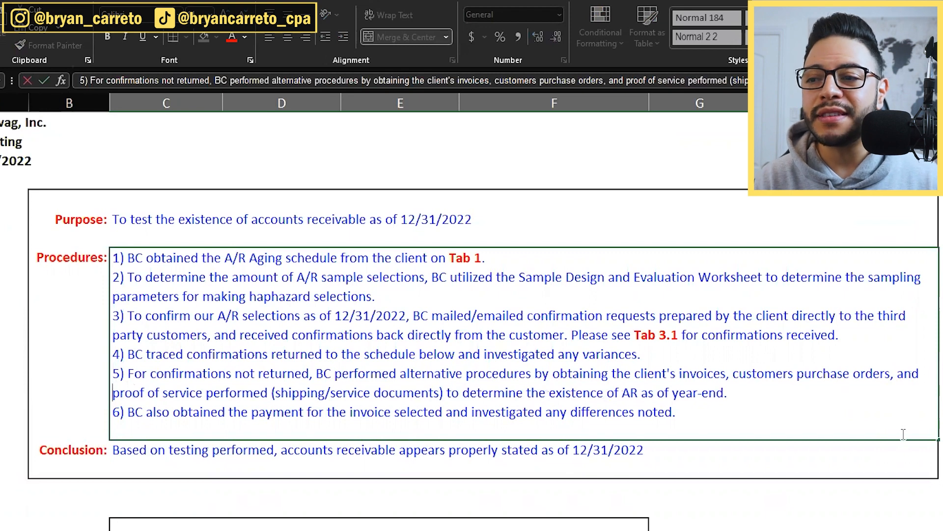
{"action": "key", "text": "Return"}
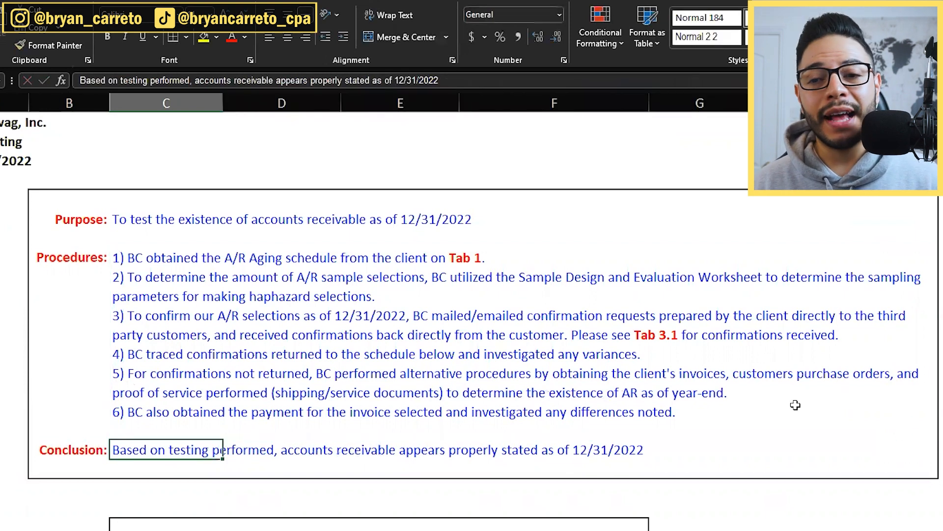
{"action": "left_click", "coordinate": [672, 382]}
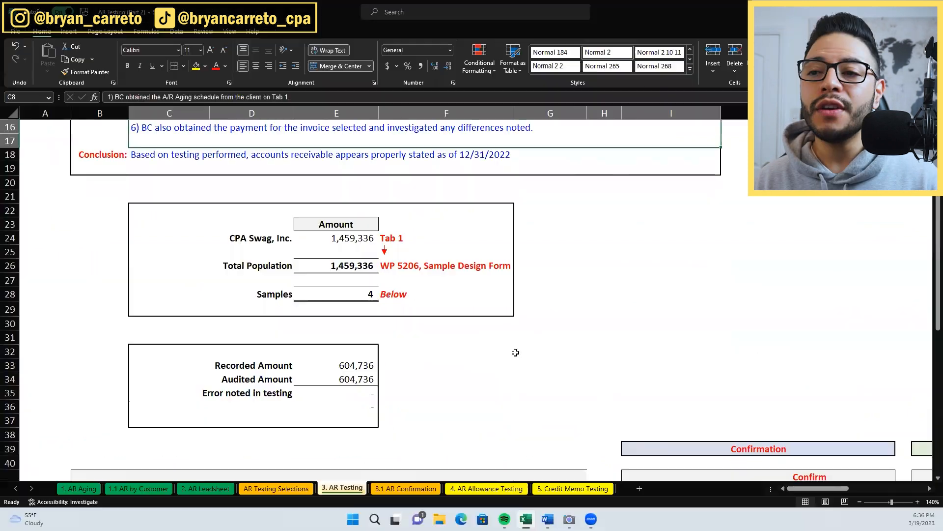
Review the population and sample summary on AR Testing, tracing the CPA Swag, Inc. amount in E24 to its source total on AR Aging
{"action": "scroll", "coordinate": [634, 430], "scroll_direction": "down", "scroll_amount": 5}
{"action": "scroll", "coordinate": [641, 436], "scroll_direction": "up", "scroll_amount": 1}
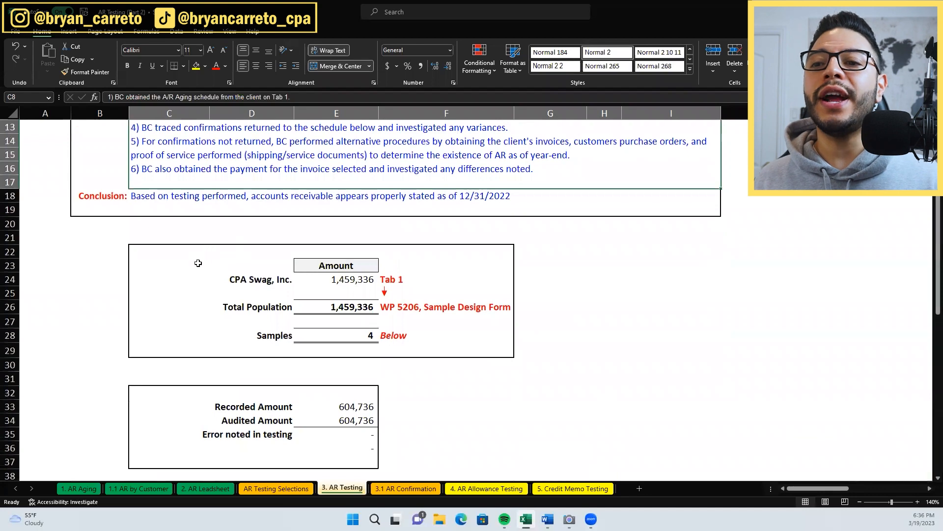
{"action": "left_click_drag", "start_coordinate": [198, 264], "coordinate": [492, 338]}
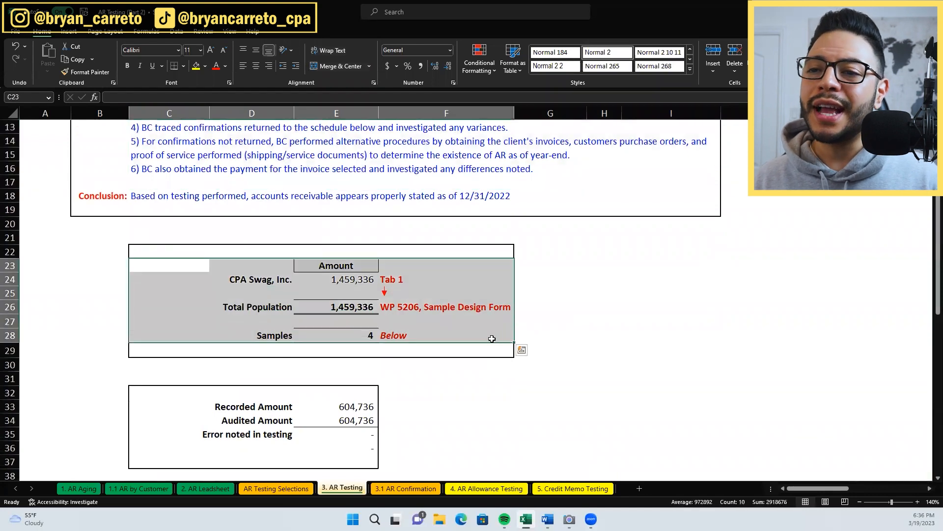
{"action": "left_click", "coordinate": [322, 283]}
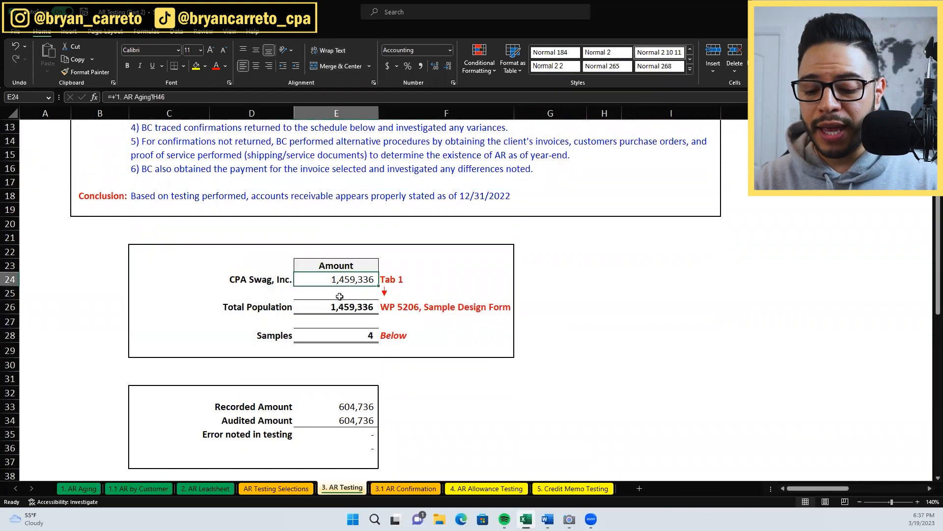
{"action": "key", "text": "ctrl+bracketleft"}
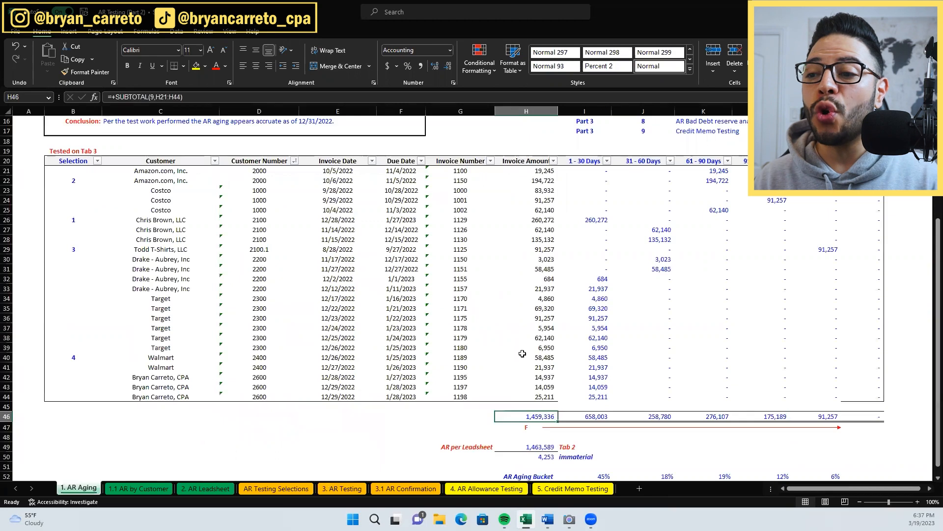
{"action": "left_click", "coordinate": [918, 502]}
{"action": "left_click", "coordinate": [917, 502]}
{"action": "left_click", "coordinate": [918, 502]}
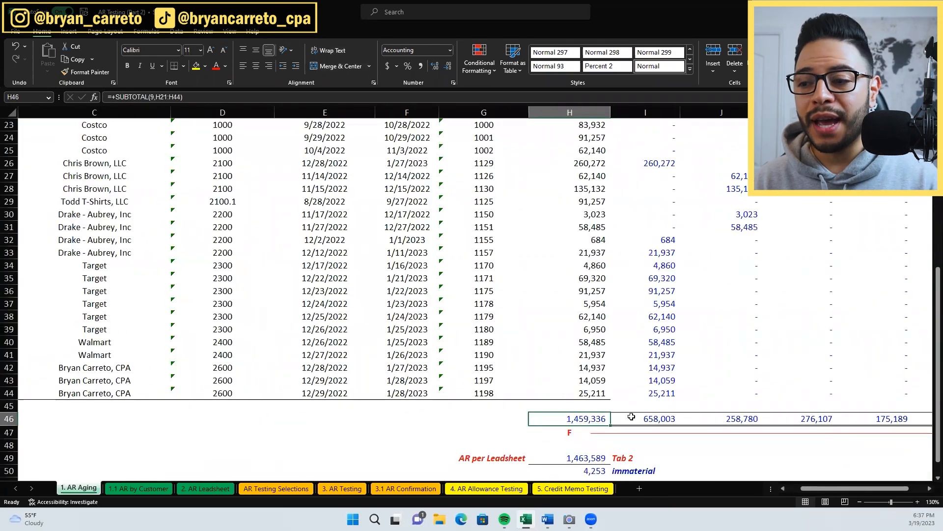
{"action": "key", "text": "ctrl+Page_Down"}
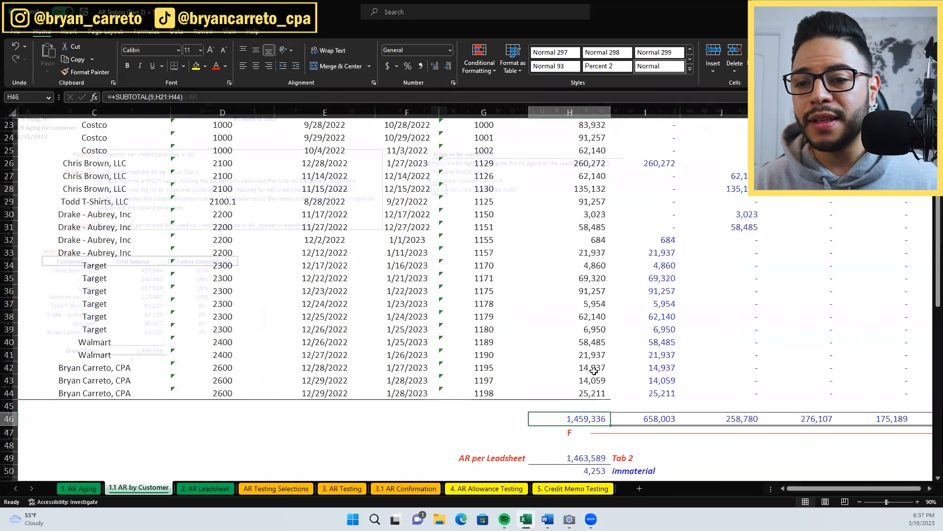
{"action": "key", "text": "ctrl+Page_Down"}
{"action": "key", "text": "ctrl+Page_Down"}
{"action": "key", "text": "ctrl+Page_Down"}
Shorten the workpaper reference in cell F26 beside Total Population to "Sample Design Form"
{"action": "double_click", "coordinate": [398, 306]}
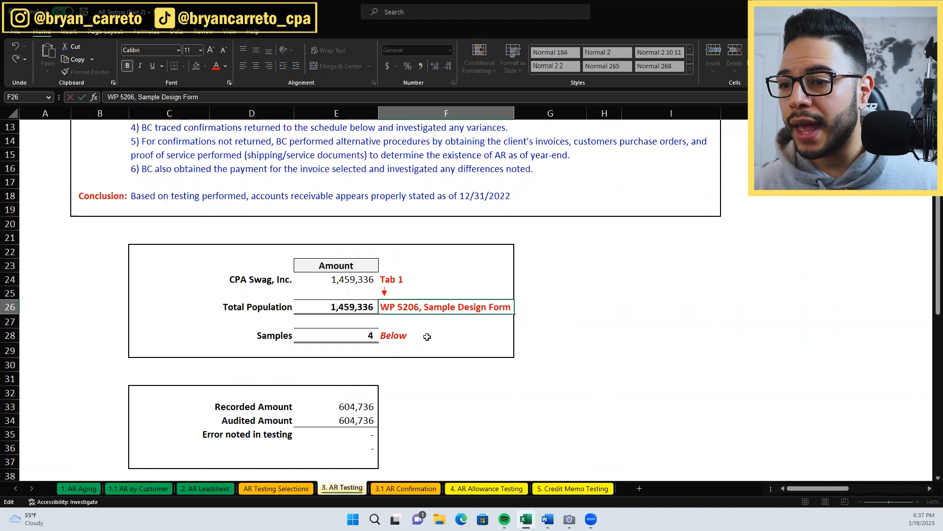
{"action": "key", "text": "ctrl+shift+Left"}
{"action": "key", "text": "ctrl+shift+Left"}
{"action": "key", "text": "BackSpace"}
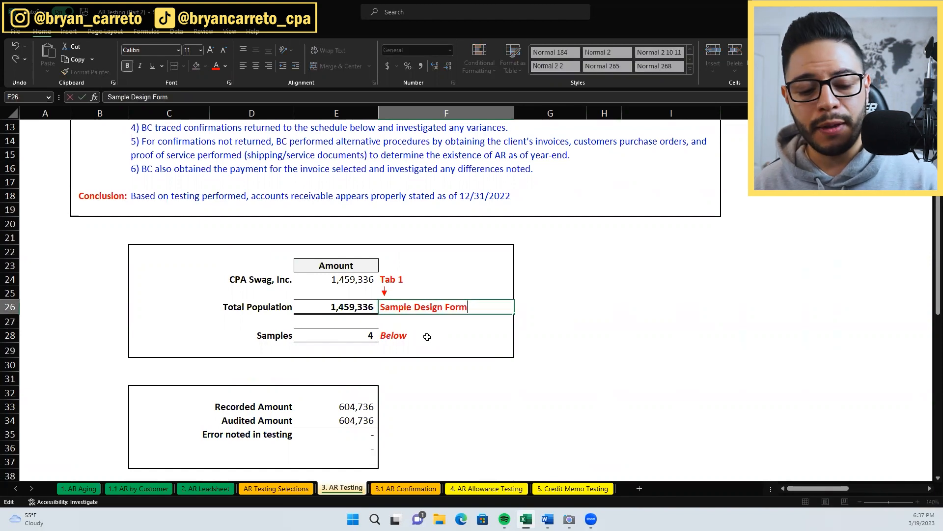
{"action": "key", "text": "Return"}
Inspect the Total Population formula in E26, its Sample Design Form reference, and the sample count in E28
{"action": "key", "text": "Up"}
{"action": "key", "text": "Left"}
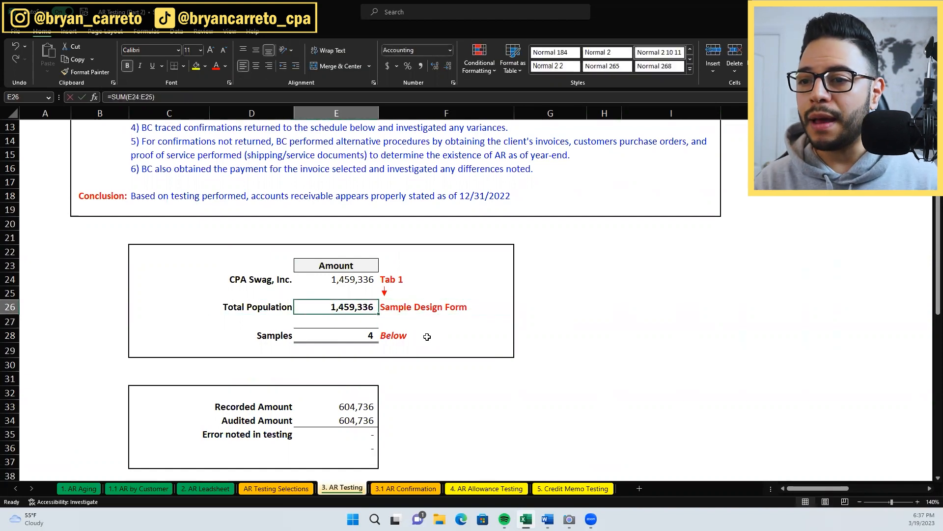
{"action": "key", "text": "Right"}
{"action": "key", "text": "F2"}
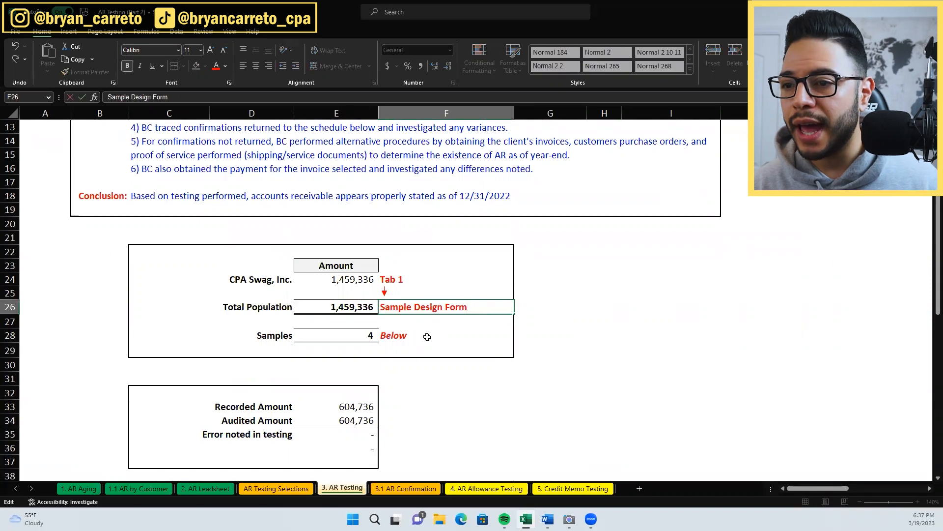
{"action": "key", "text": "Escape"}
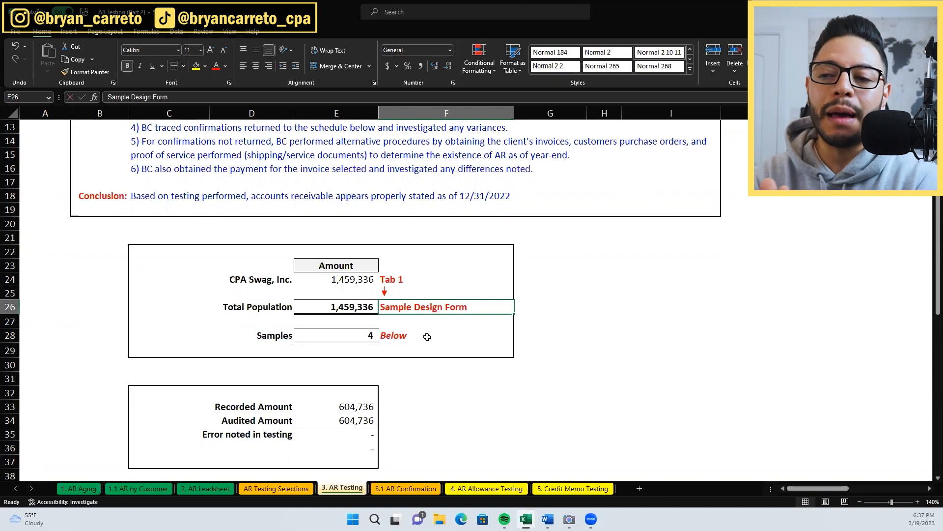
{"action": "key", "text": "Left"}
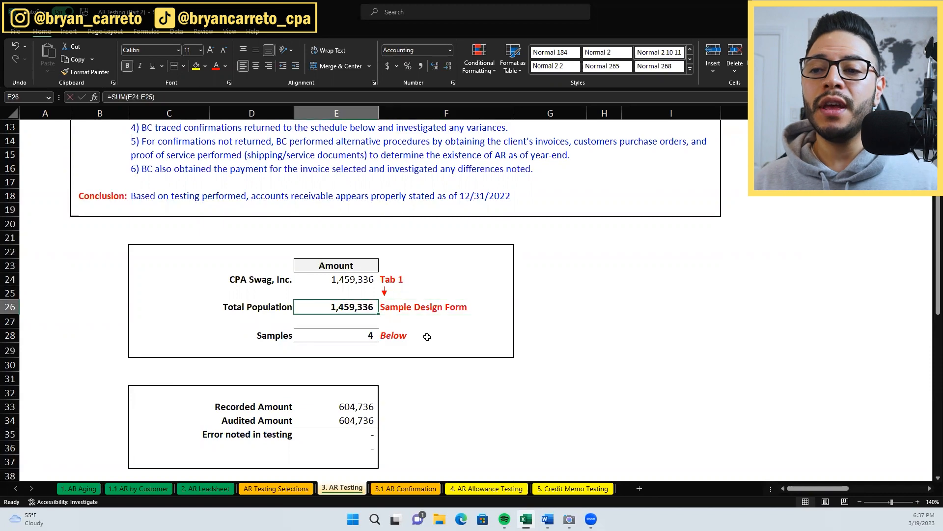
{"action": "key", "text": "Down"}
{"action": "key", "text": "Down"}
{"action": "key", "text": "F2"}
{"action": "key", "text": "Escape"}
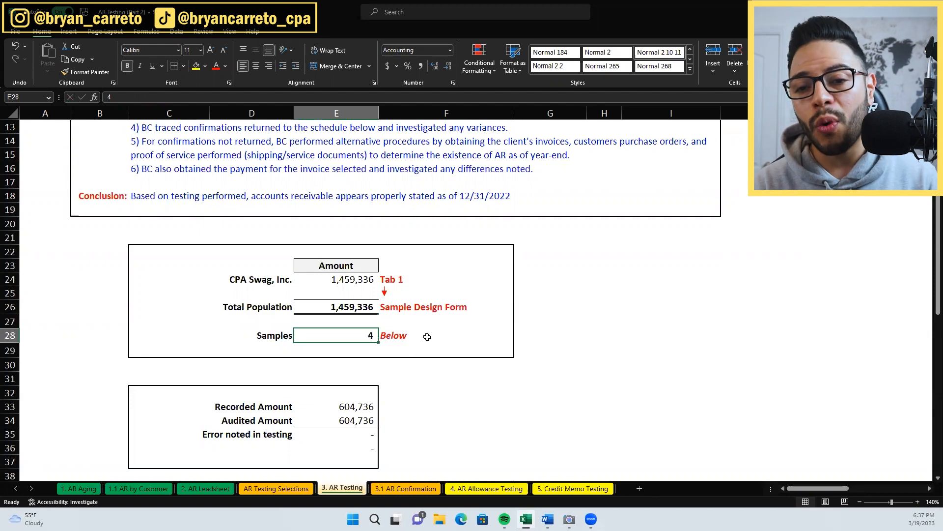
Review the four sample selections in B42:G45 of AR Testing, from selection number through invoice amount
{"action": "scroll", "coordinate": [407, 368], "scroll_direction": "down", "scroll_amount": 6}
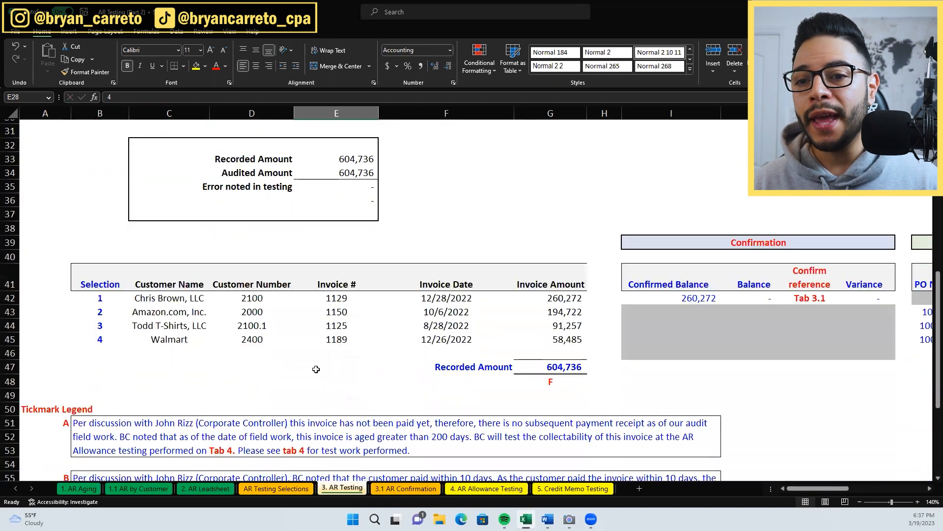
{"action": "left_click", "coordinate": [112, 300]}
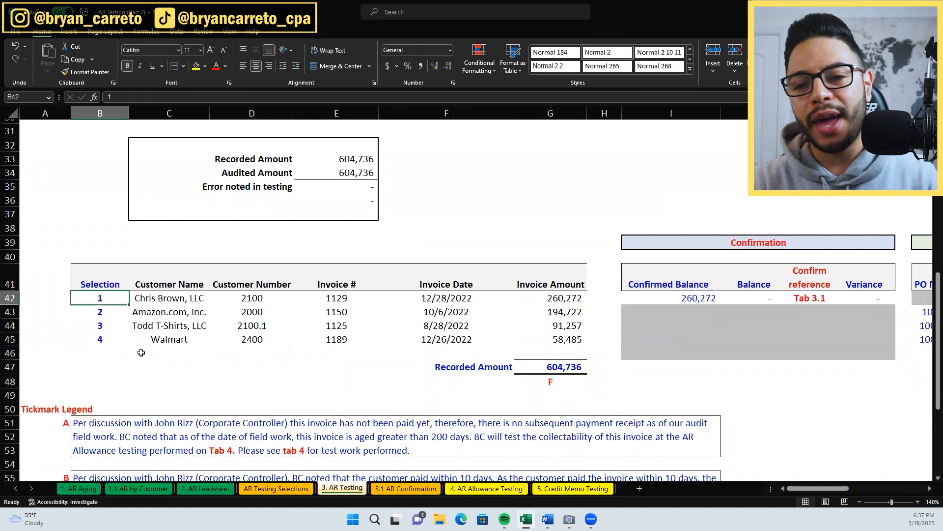
{"action": "key", "text": "shift+Right"}
{"action": "key", "text": "shift+Right"}
{"action": "key", "text": "shift+Right"}
{"action": "key", "text": "shift+Right"}
{"action": "key", "text": "shift+Right"}
{"action": "key", "text": "shift+Down"}
{"action": "key", "text": "shift+Down"}
{"action": "key", "text": "shift+Down"}
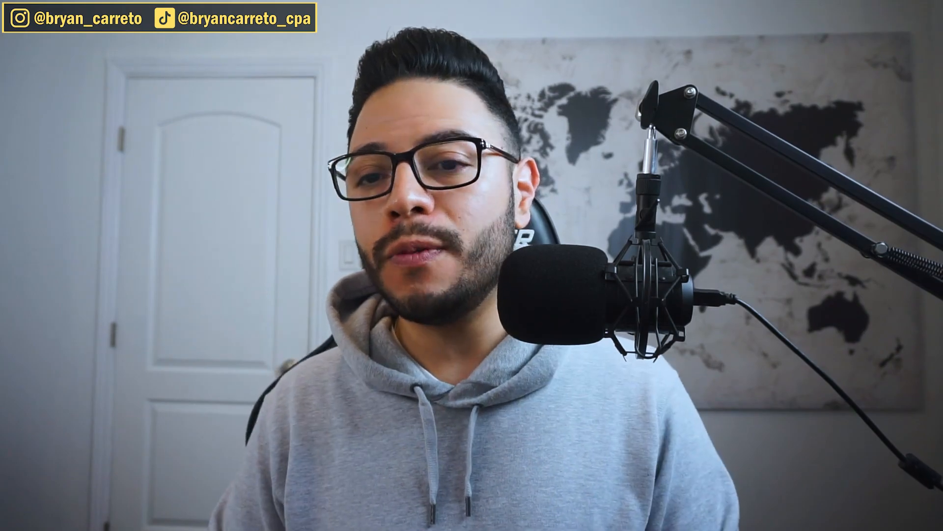
Examine selection 1's confirmed balance, balance and confirm reference in row 42 of the Confirmation section
{"action": "key", "text": "Right"}
{"action": "key", "text": "Right"}
{"action": "key", "text": "Right"}
{"action": "key", "text": "Right"}
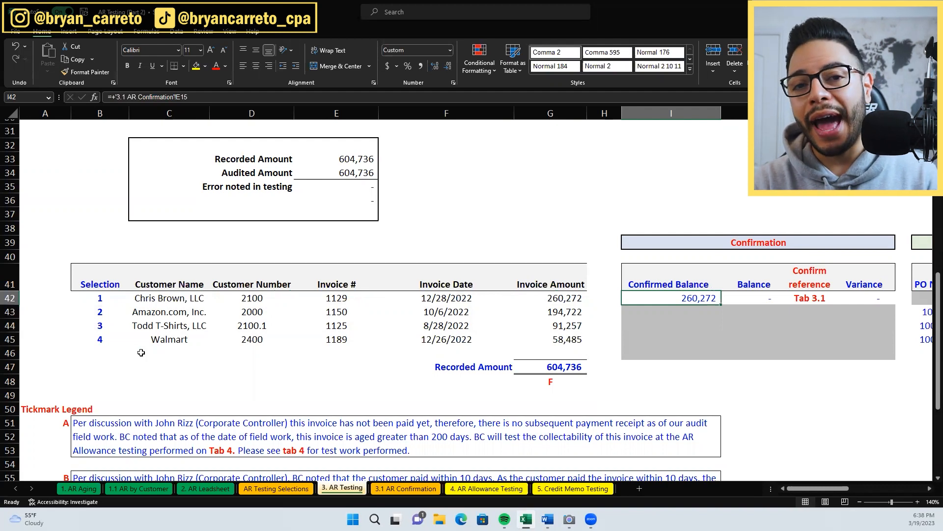
{"action": "key", "text": "Right"}
{"action": "key", "text": "Right"}
{"action": "key", "text": "Right"}
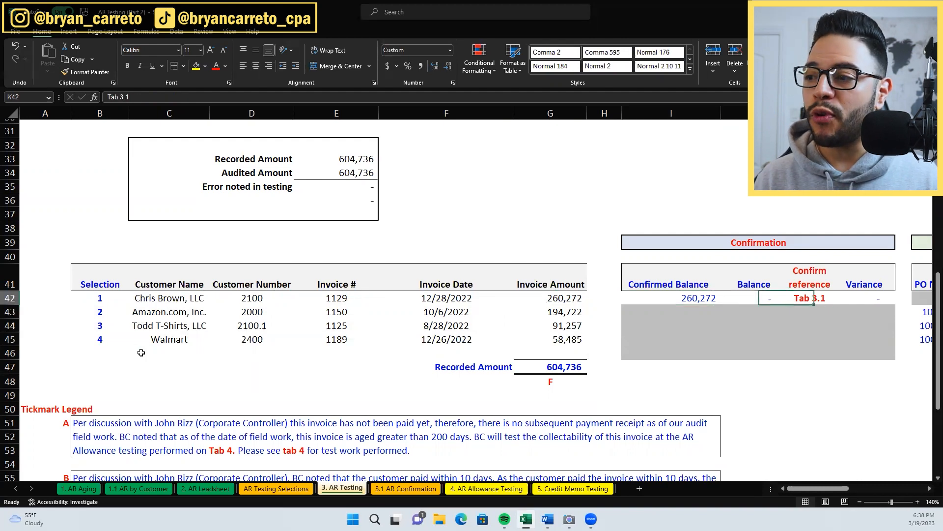
{"action": "scroll", "coordinate": [141, 352], "scroll_direction": "right", "scroll_amount": 4}
{"action": "key", "text": "Left"}
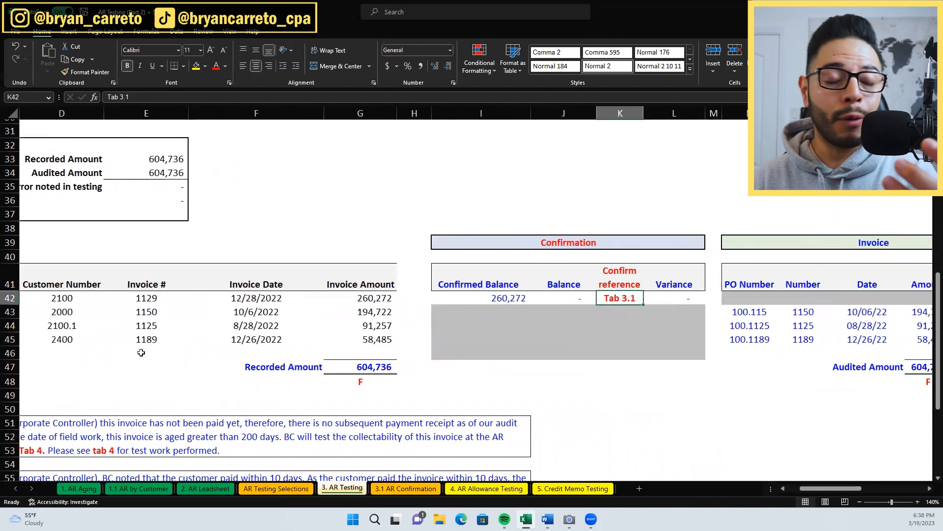
{"action": "key", "text": "Left"}
{"action": "key", "text": "Left"}
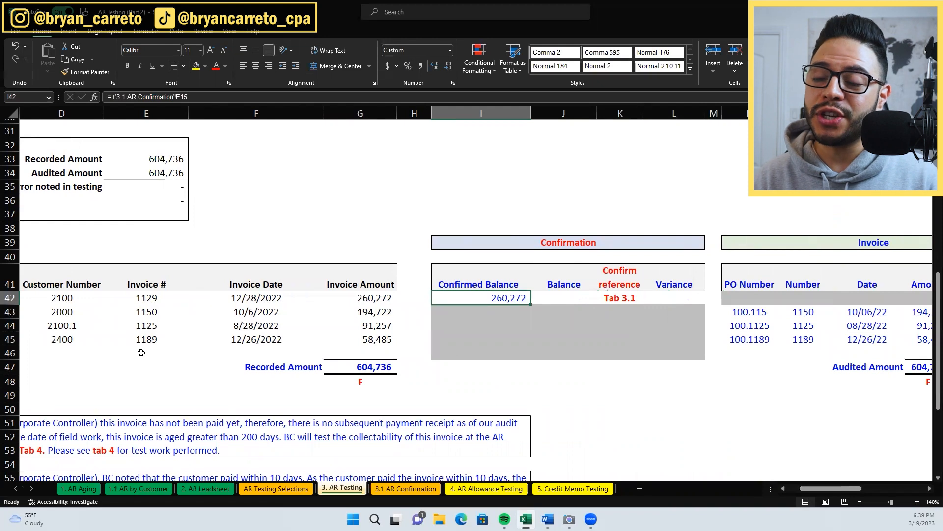
Go across the Confirmation section in row 42 from Confirmed Balance to Variance, returning to the confirmed balance in I42
{"action": "key", "text": "shift+Right"}
{"action": "key", "text": "shift+Right"}
{"action": "key", "text": "shift+Right"}
{"action": "key", "text": "shift+Left"}
{"action": "key", "text": "shift+Left"}
{"action": "key", "text": "shift+Left"}
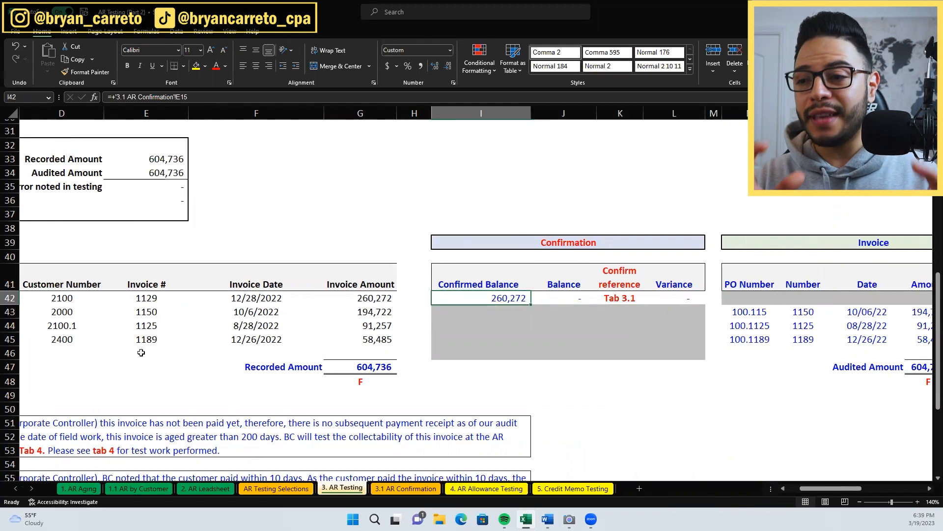
{"action": "key", "text": "Right"}
{"action": "key", "text": "Right"}
{"action": "key", "text": "Right"}
{"action": "key", "text": "Right"}
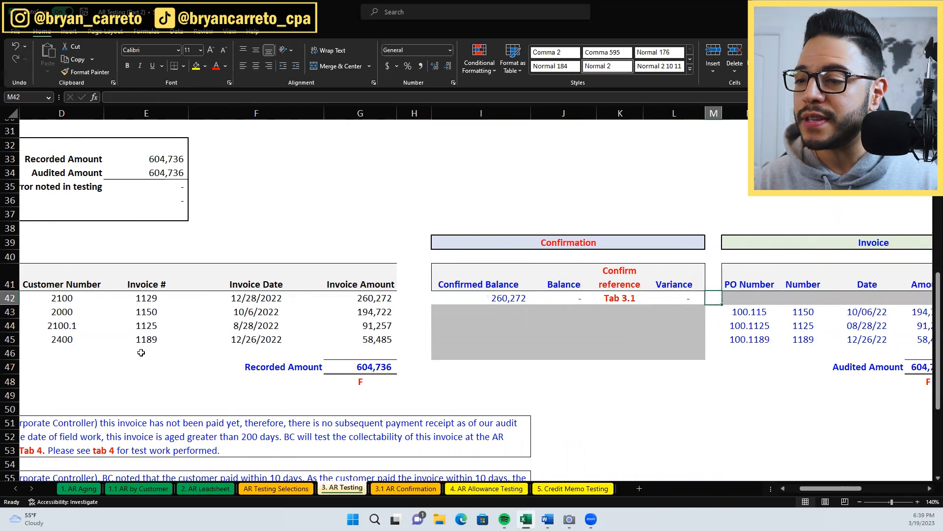
{"action": "key", "text": "Left"}
{"action": "key", "text": "Left"}
{"action": "key", "text": "Left"}
{"action": "key", "text": "Left"}
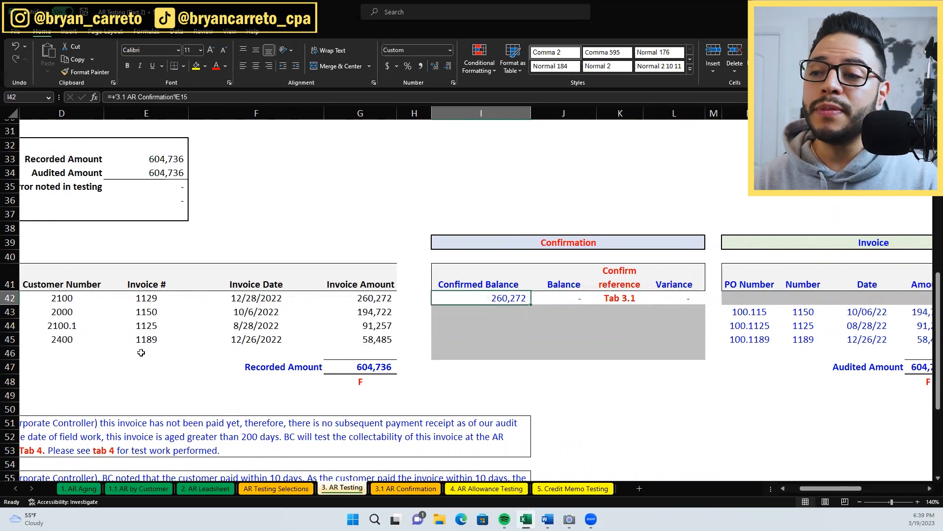
Replace the Balance formula in J42 with =+I42-G42, comparing the confirmed balance with the invoice amount
{"action": "key", "text": "Right"}
{"action": "key", "text": "F2"}
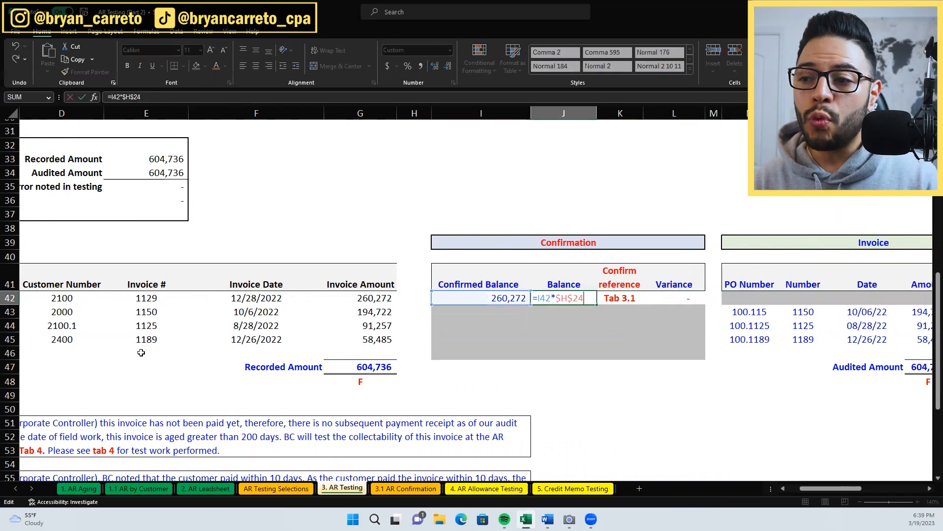
{"action": "key", "text": "Escape"}
{"action": "key", "text": "F2"}
{"action": "key", "text": "Escape"}
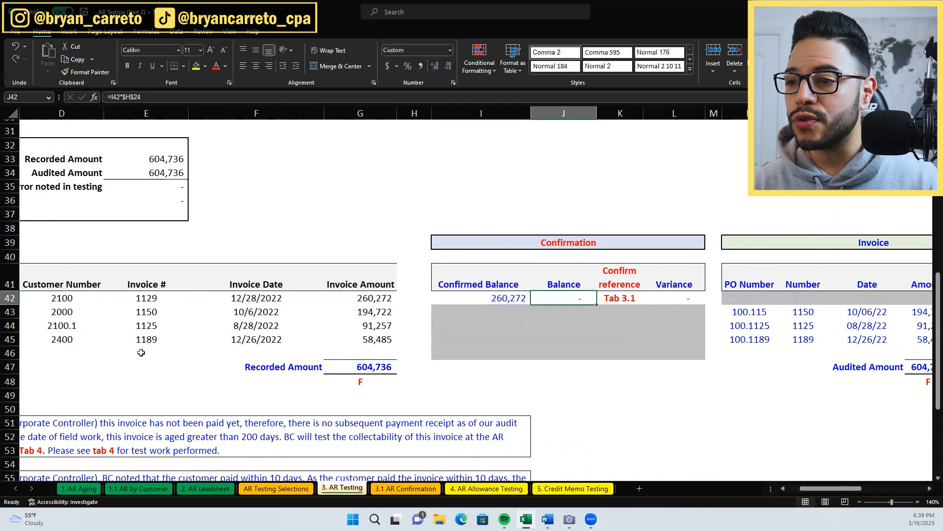
{"action": "type", "text": "=+I42-G42"}
{"action": "key", "text": "ctrl+Return"}
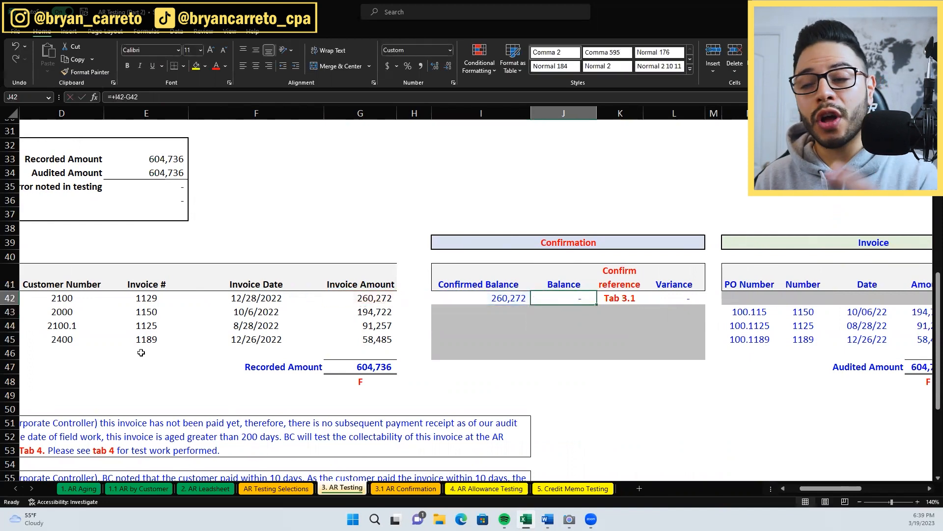
Trace the confirmed balance in I42 to cell E15 of AR Confirmation, and return to inspect the Balance formula in J42
{"action": "key", "text": "Left"}
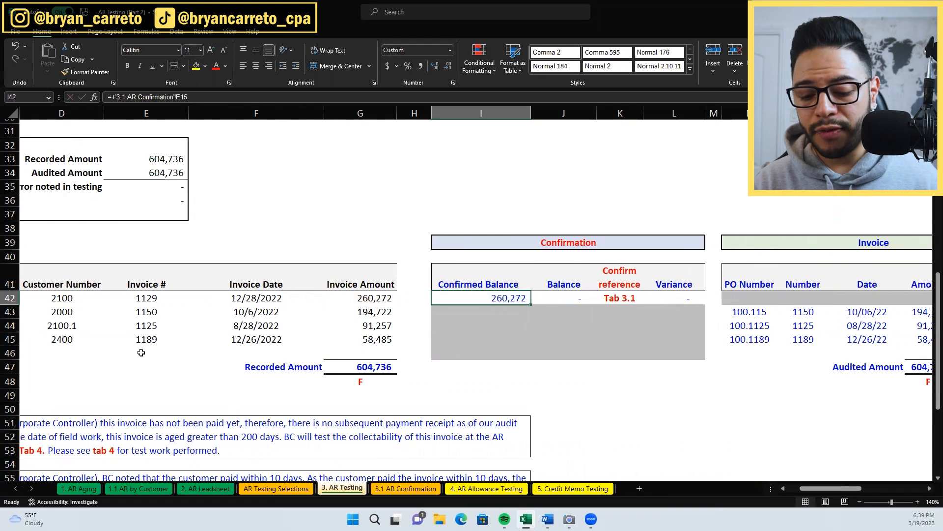
{"action": "key", "text": "ctrl+bracketleft"}
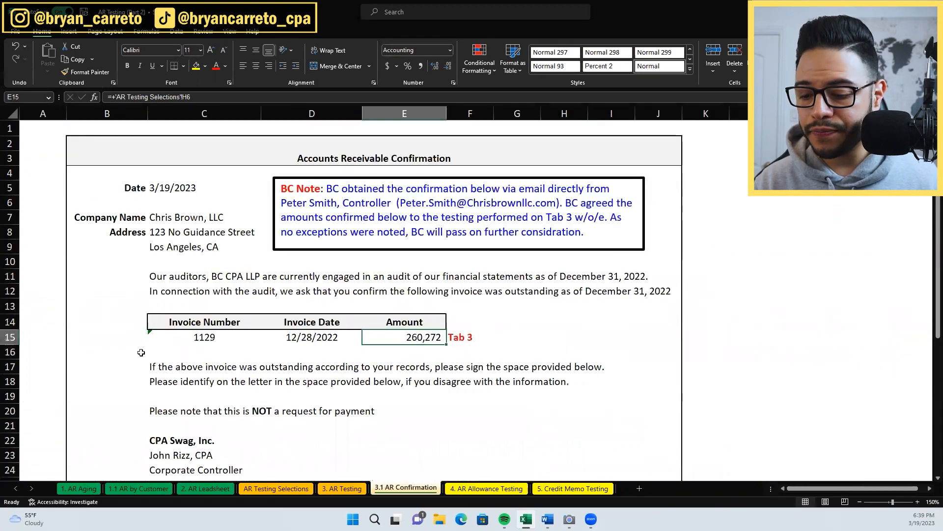
{"action": "key", "text": "F5"}
{"action": "key", "text": "Return"}
{"action": "key", "text": "Right"}
{"action": "key", "text": "F2"}
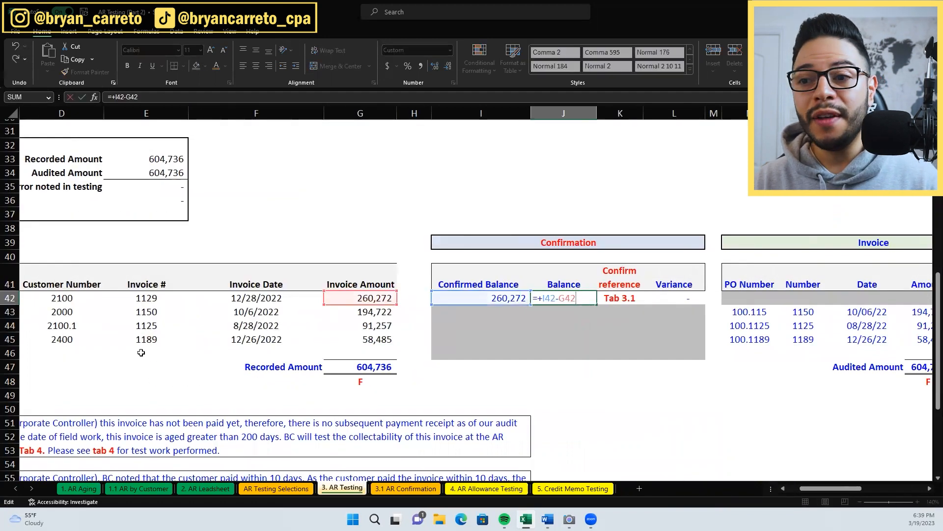
{"action": "key", "text": "Escape"}
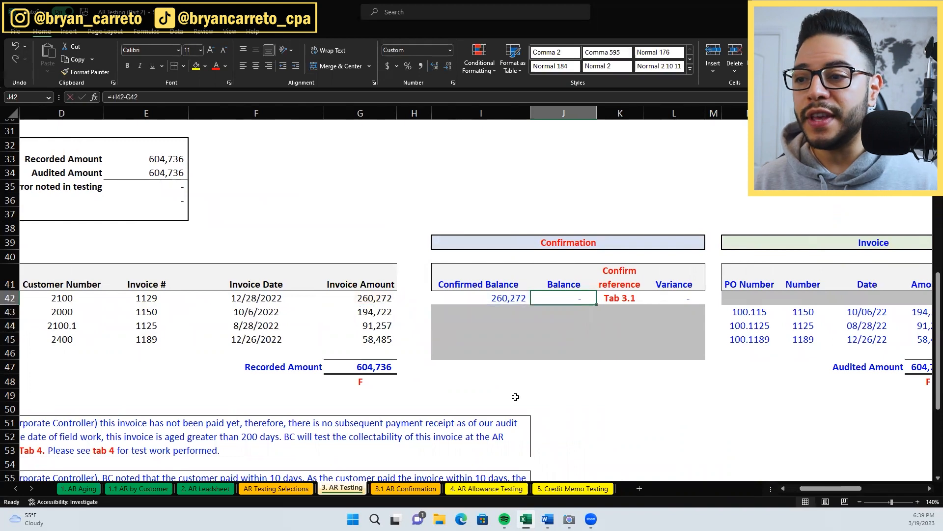
Highlight the selections table in B39:G48 with the customer, invoice and recorded amount details
{"action": "left_click", "coordinate": [785, 488]}
{"action": "left_click", "coordinate": [784, 487]}
{"action": "left_click", "coordinate": [784, 488]}
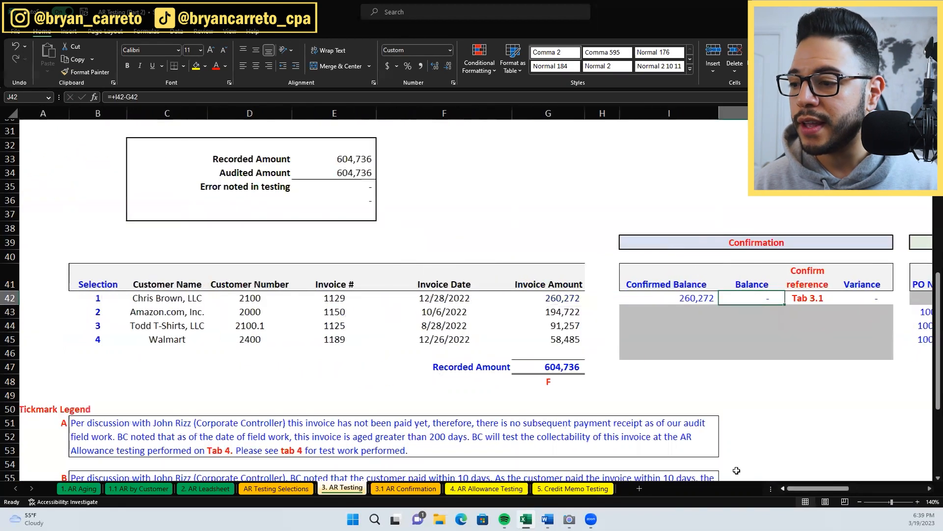
{"action": "left_click_drag", "start_coordinate": [98, 243], "coordinate": [548, 380]}
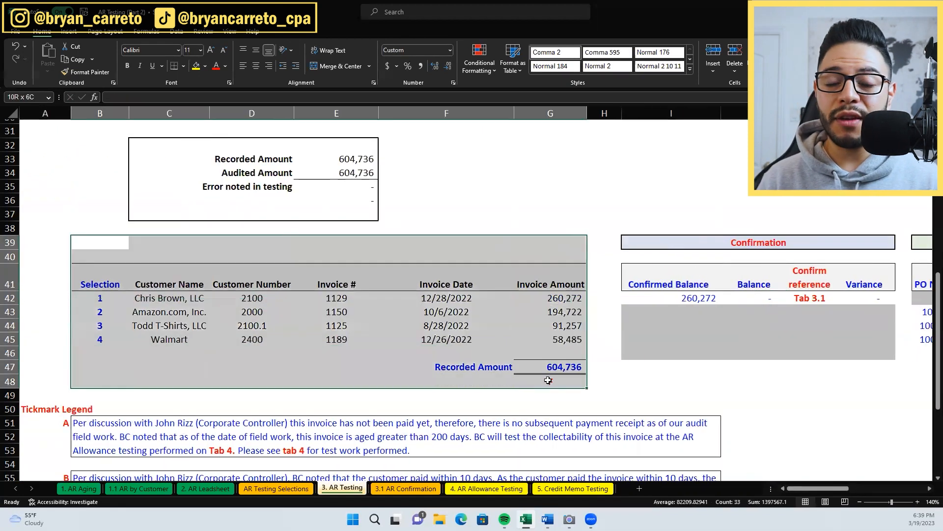
{"action": "left_click", "coordinate": [671, 382]}
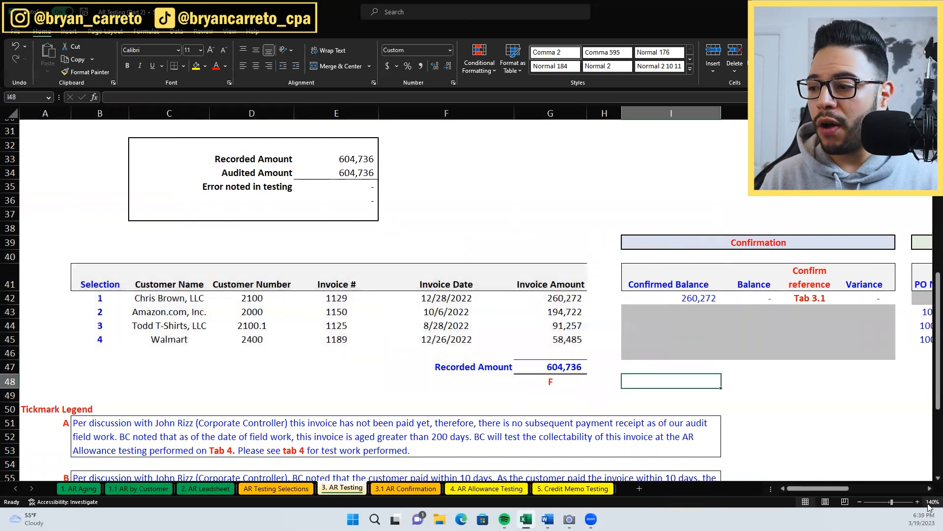
Highlight the test work area across the Confirmation, Invoice and Bill of Lading sections, from row 35 to row 48
{"action": "left_click", "coordinate": [930, 489]}
{"action": "left_click", "coordinate": [930, 489]}
{"action": "left_click", "coordinate": [930, 489]}
{"action": "left_click", "coordinate": [929, 489]}
{"action": "left_click", "coordinate": [929, 489]}
{"action": "left_click", "coordinate": [930, 489]}
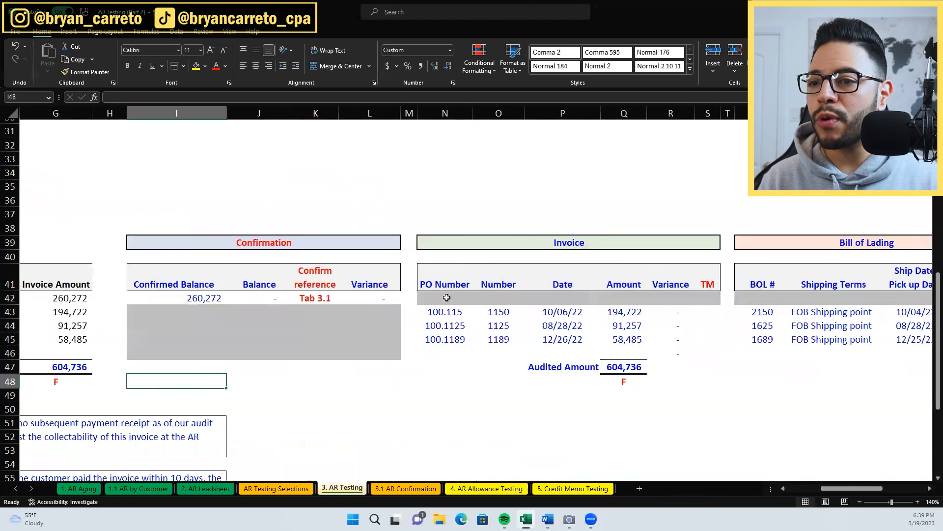
{"action": "left_click_drag", "start_coordinate": [194, 183], "coordinate": [888, 385]}
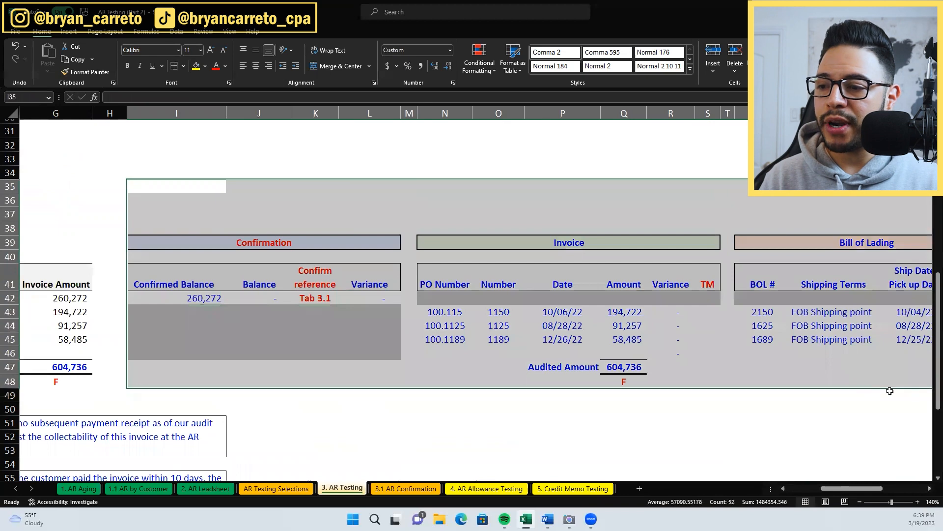
Highlight the selections table again and inspect the Recorded Amount total formula in G47
{"action": "left_click_drag", "start_coordinate": [872, 488], "coordinate": [838, 489]}
{"action": "left_click_drag", "start_coordinate": [101, 243], "coordinate": [574, 366]}
{"action": "left_click", "coordinate": [573, 366]}
{"action": "key", "text": "F2"}
{"action": "key", "text": "Escape"}
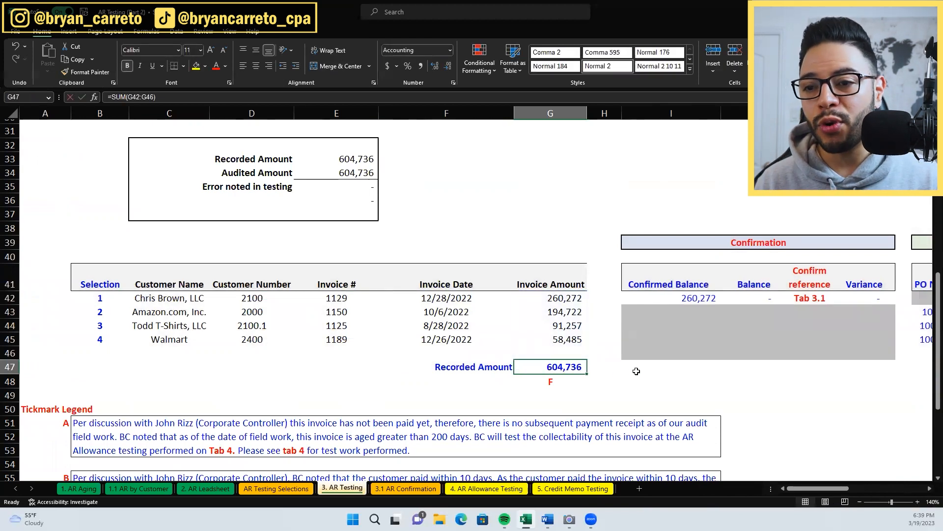
Trace the Tab 3.1 confirm reference in K42 to the AR Confirmation sheet, and return to the Balance cell J42
{"action": "left_click_drag", "start_coordinate": [825, 489], "coordinate": [840, 504]}
{"action": "left_click", "coordinate": [436, 301]}
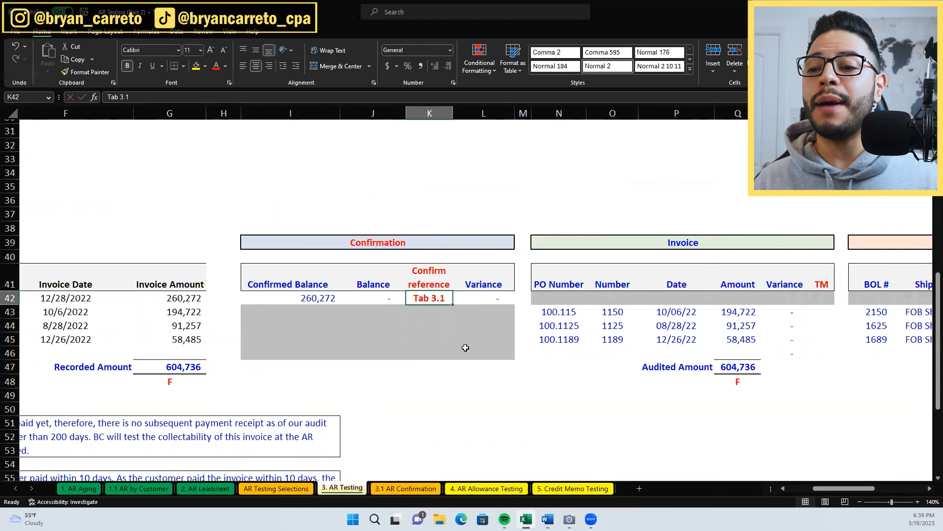
{"action": "key", "text": "ctrl+Page_Down"}
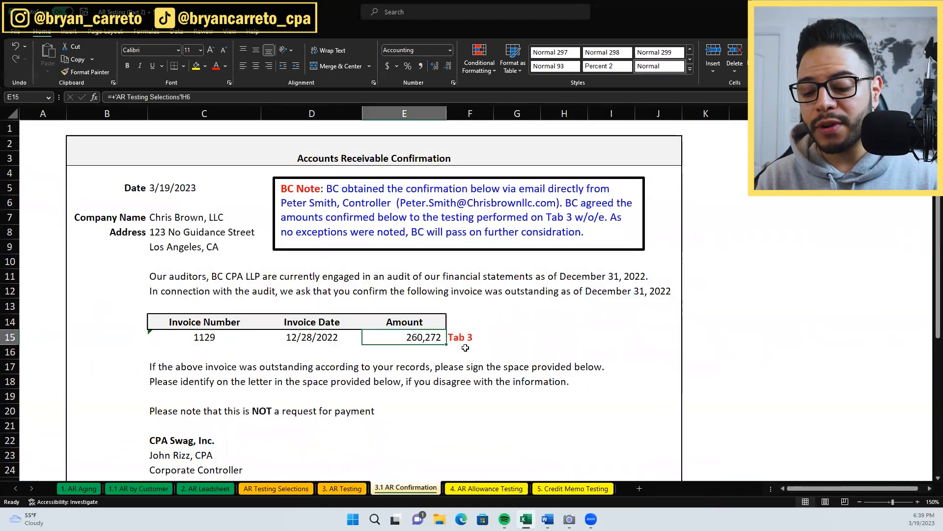
{"action": "key", "text": "ctrl+Page_Up"}
{"action": "key", "text": "Left"}
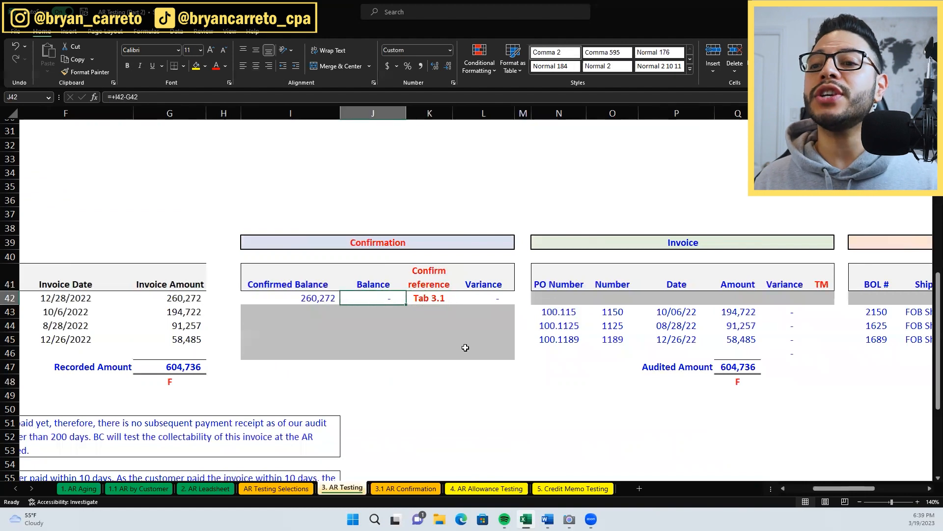
{"action": "key", "text": "Left"}
{"action": "key", "text": "Right"}
{"action": "key", "text": "ctrl+Page_Down"}
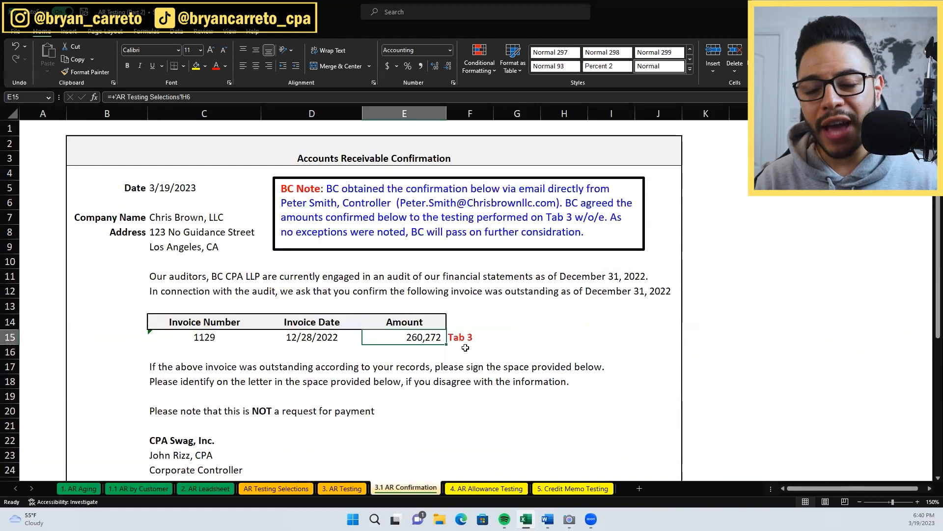
{"action": "key", "text": "ctrl+Page_Up"}
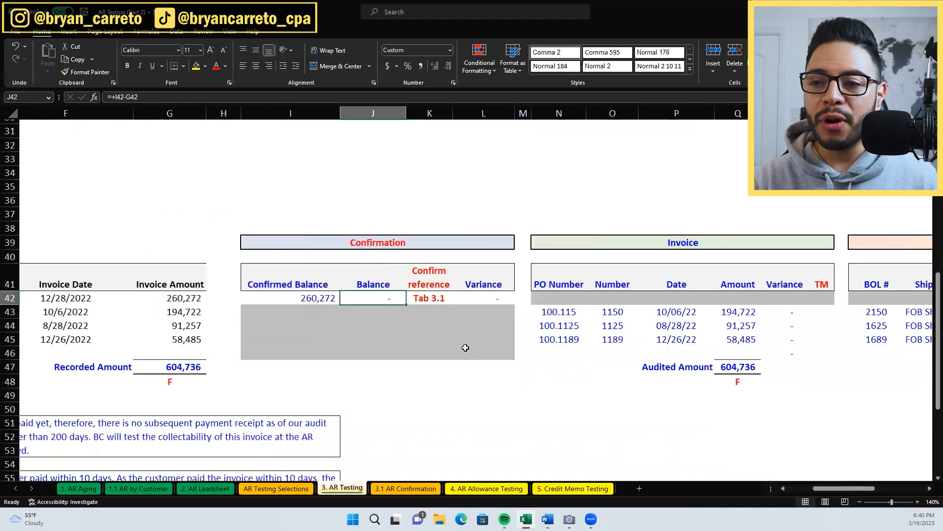
Go across row 42 from the Confirmation section through the greyed-out Invoice, Bill of Lading and Subsequent Payment Receipt cells
{"action": "key", "text": "Right"}
{"action": "key", "text": "Right"}
{"action": "key", "text": "Right"}
{"action": "key", "text": "Right"}
{"action": "key", "text": "Right"}
{"action": "key", "text": "Right"}
{"action": "key", "text": "Right"}
{"action": "key", "text": "Right"}
{"action": "key", "text": "Right"}
{"action": "key", "text": "Right"}
{"action": "key", "text": "Right"}
{"action": "key", "text": "Right"}
{"action": "key", "text": "Right"}
{"action": "key", "text": "Right"}
{"action": "key", "text": "Right"}
{"action": "key", "text": "Right"}
{"action": "key", "text": "Right"}
{"action": "key", "text": "Right"}
{"action": "key", "text": "Right"}
{"action": "key", "text": "Right"}
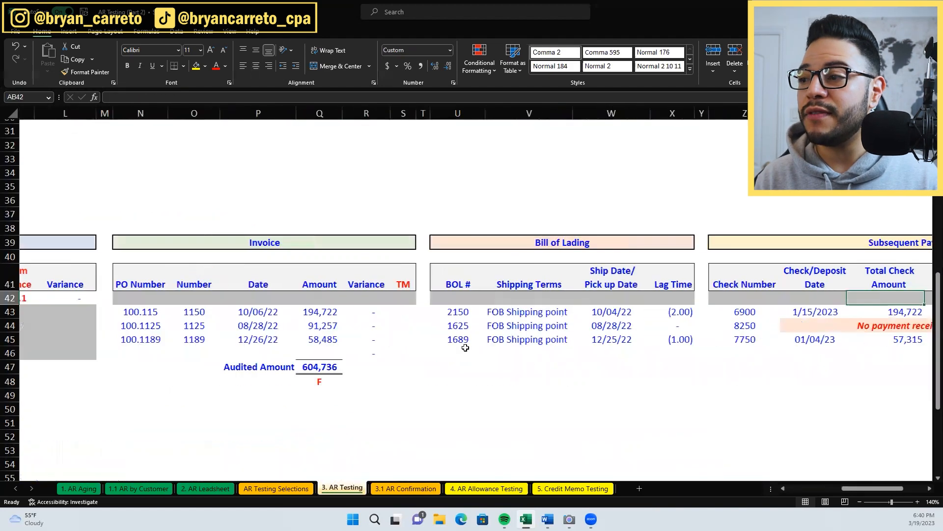
{"action": "key", "text": "Right"}
{"action": "key", "text": "Right"}
{"action": "key", "text": "Left"}
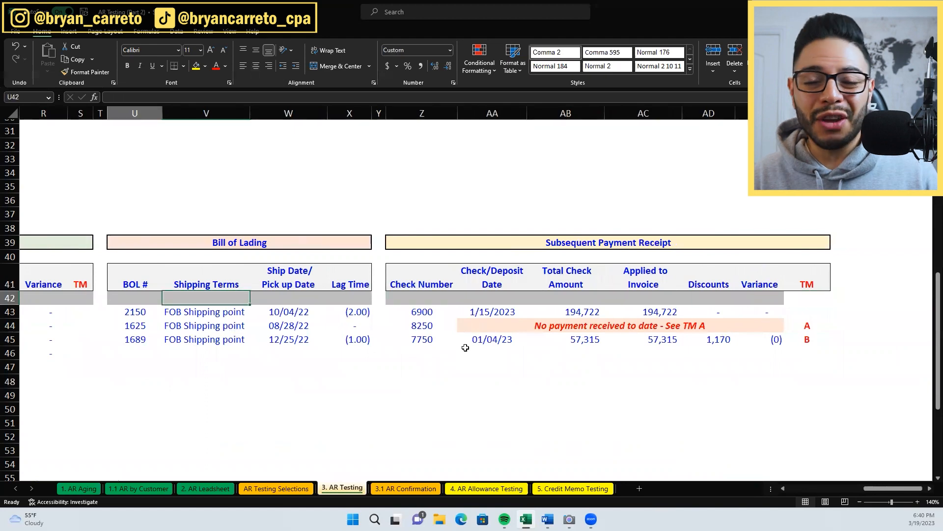
Return along row 42 to selection 1's invoice amount in G42
{"action": "key", "text": "Left"}
{"action": "key", "text": "Left"}
{"action": "key", "text": "Left"}
{"action": "key", "text": "Left"}
{"action": "key", "text": "Left"}
{"action": "key", "text": "Left"}
{"action": "key", "text": "Left"}
{"action": "key", "text": "Left"}
{"action": "key", "text": "Left"}
{"action": "key", "text": "Left"}
{"action": "key", "text": "Left"}
{"action": "key", "text": "Left"}
{"action": "key", "text": "Left"}
{"action": "key", "text": "Left"}
{"action": "key", "text": "Left"}
{"action": "key", "text": "Left"}
{"action": "key", "text": "Left"}
{"action": "key", "text": "Left"}
{"action": "key", "text": "Left"}
{"action": "key", "text": "Left"}
{"action": "key", "text": "Left"}
{"action": "key", "text": "Left"}
{"action": "key", "text": "Left"}
{"action": "key", "text": "Left"}
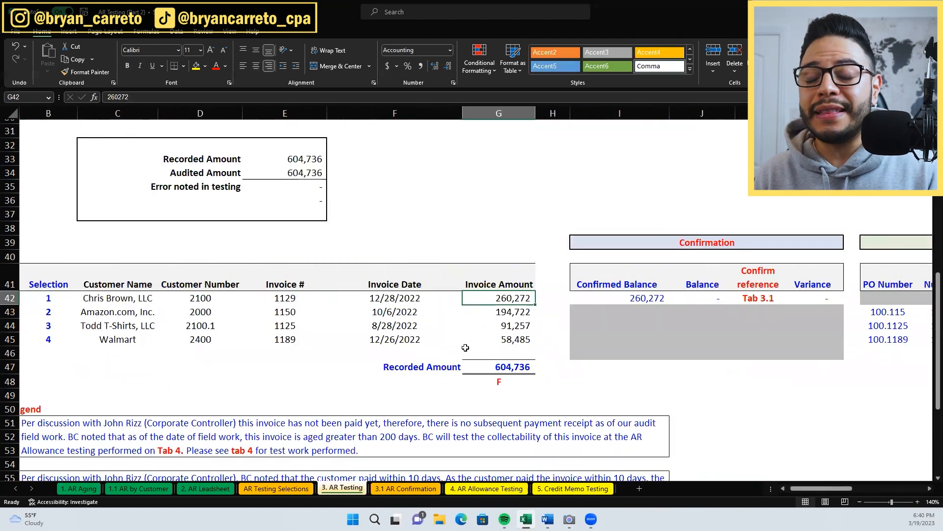
{"action": "key", "text": "Right"}
{"action": "key", "text": "Right"}
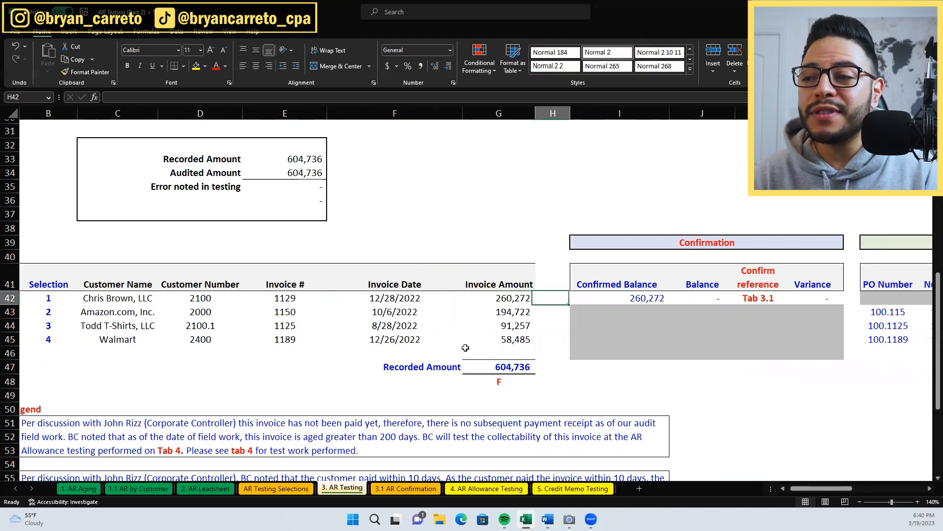
Review selection 2 in row 43, from the customer name through the invoice number, date and amount
{"action": "key", "text": "Down"}
{"action": "key", "text": "Left"}
{"action": "key", "text": "Left"}
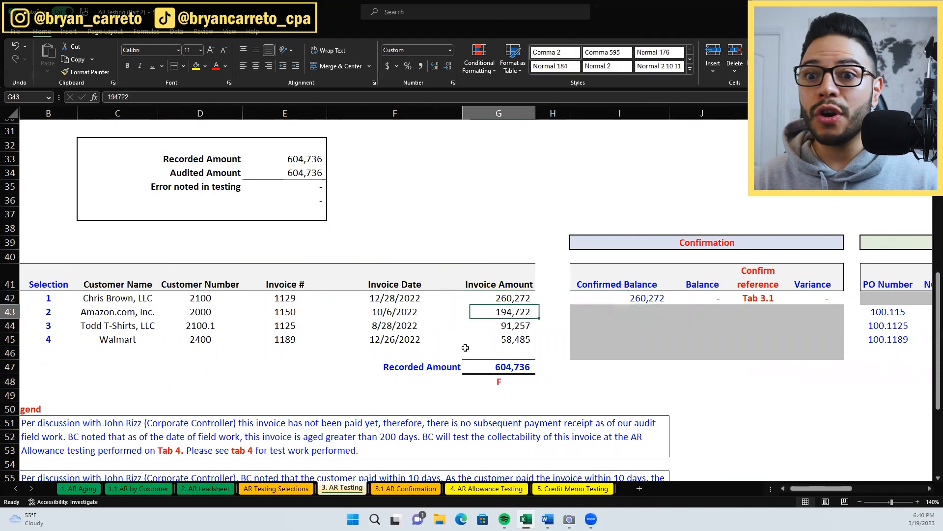
{"action": "key", "text": "Left"}
{"action": "key", "text": "Left"}
{"action": "key", "text": "Left"}
{"action": "key", "text": "Left"}
{"action": "key", "text": "Right"}
{"action": "key", "text": "Right"}
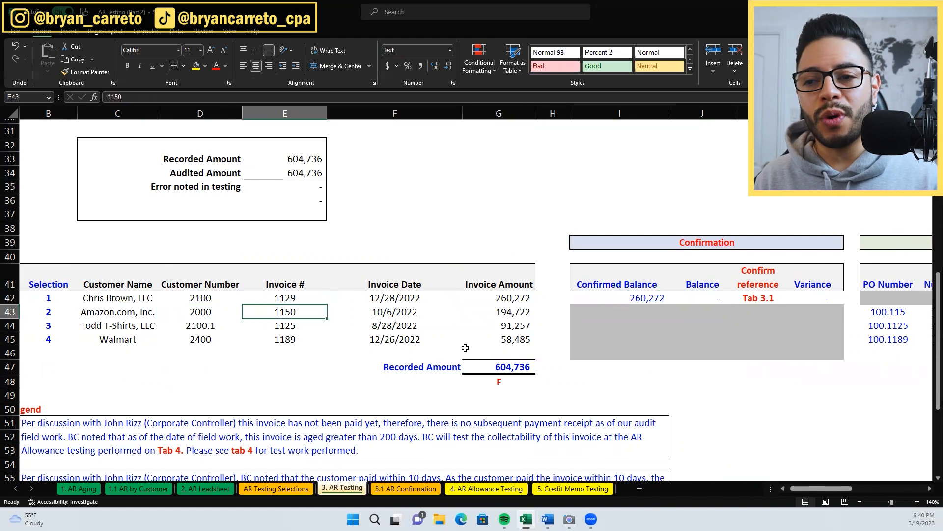
{"action": "key", "text": "Right"}
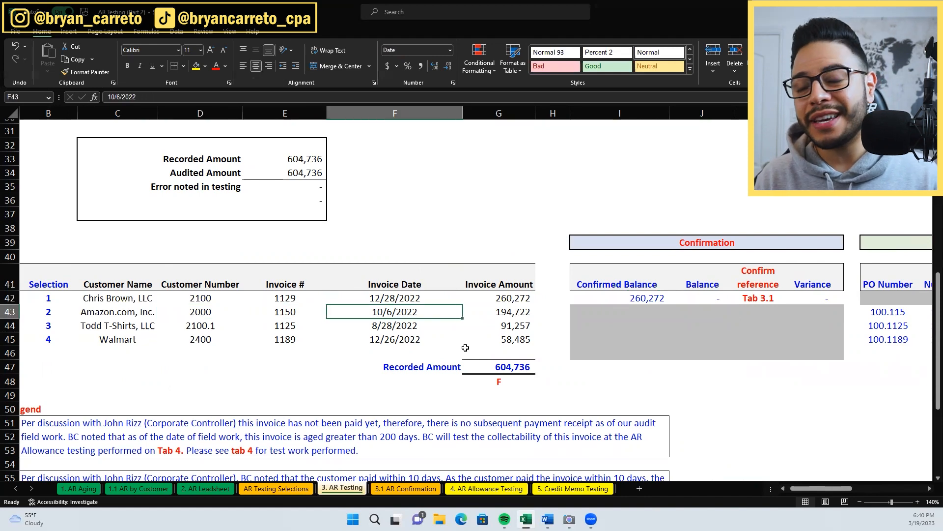
{"action": "key", "text": "Right"}
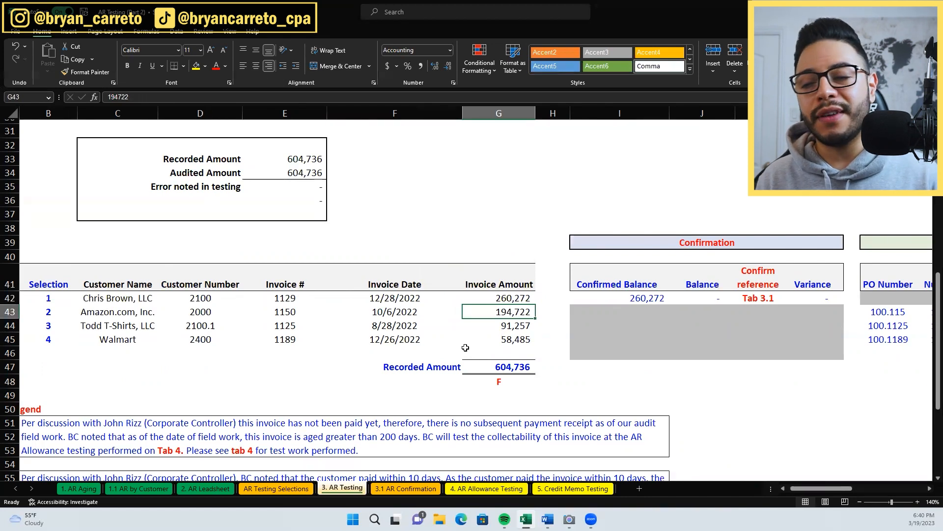
Go across row 43 to the Invoice section and review selection 2's invoice number, date, amount and variance
{"action": "key", "text": "Right"}
{"action": "key", "text": "Right"}
{"action": "key", "text": "Right"}
{"action": "key", "text": "Right"}
{"action": "key", "text": "Right"}
{"action": "key", "text": "Right"}
{"action": "key", "text": "Right"}
{"action": "key", "text": "Right"}
{"action": "key", "text": "Right"}
{"action": "key", "text": "Right"}
{"action": "key", "text": "Right"}
{"action": "key", "text": "Right"}
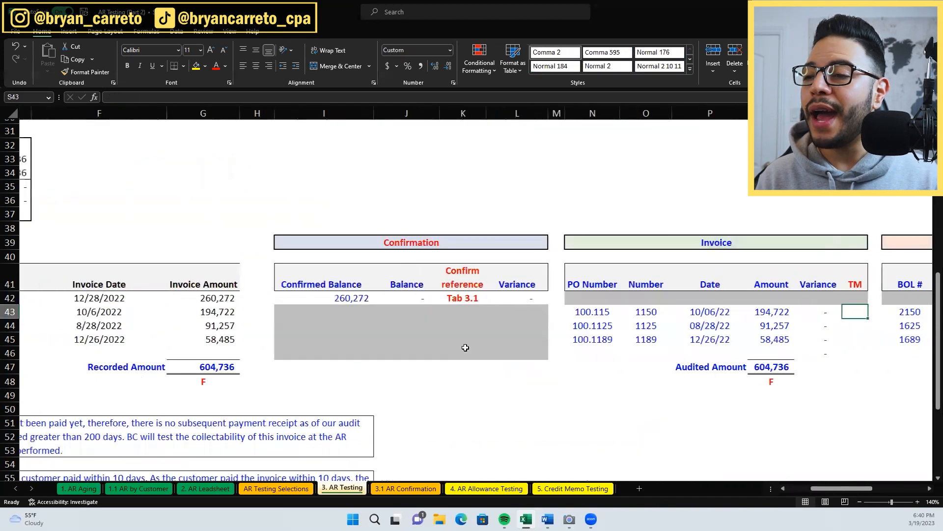
{"action": "key", "text": "Left"}
{"action": "key", "text": "Left"}
{"action": "key", "text": "Left"}
{"action": "key", "text": "Left"}
{"action": "key", "text": "Left"}
{"action": "key", "text": "Right"}
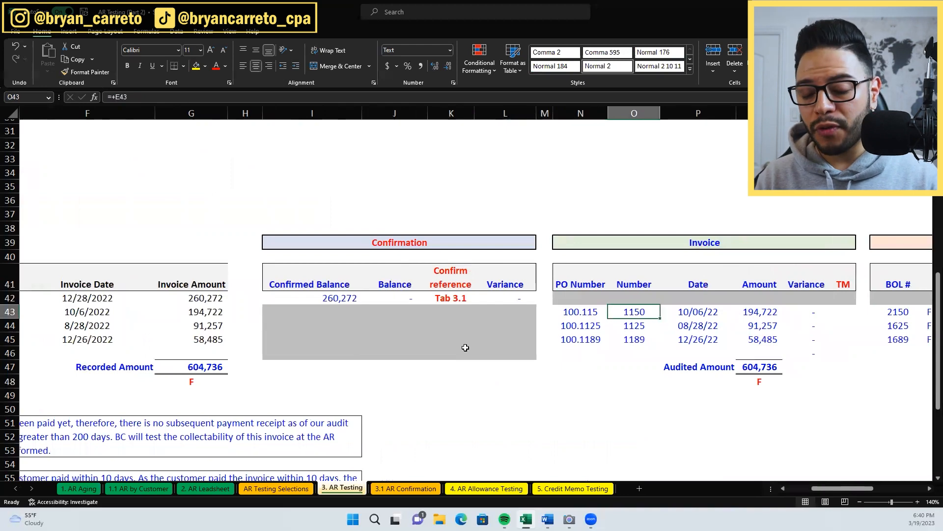
{"action": "key", "text": "Right"}
{"action": "key", "text": "Right"}
{"action": "key", "text": "Right"}
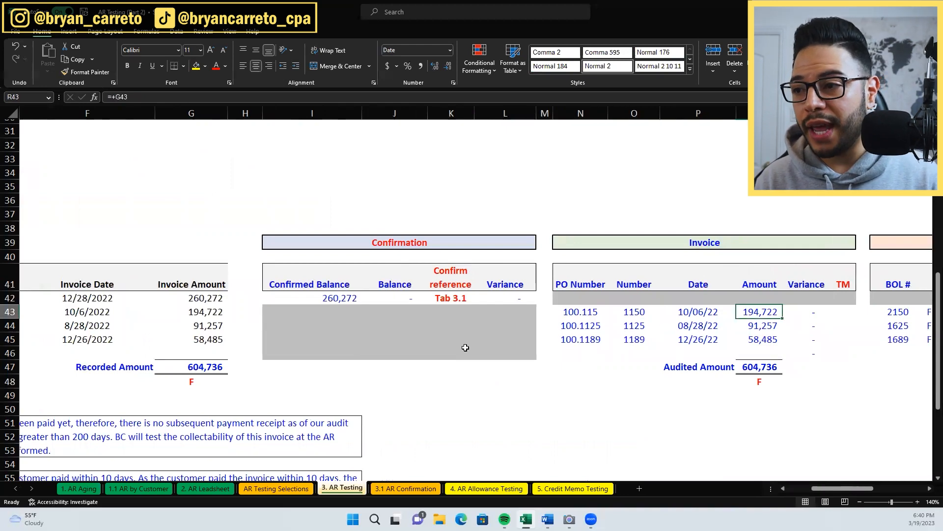
Examine the PO Number column in the Invoice section, ending on selection 2's invoice number in O43
{"action": "left_click_drag", "start_coordinate": [841, 488], "coordinate": [867, 494]}
{"action": "left_click", "coordinate": [235, 275]}
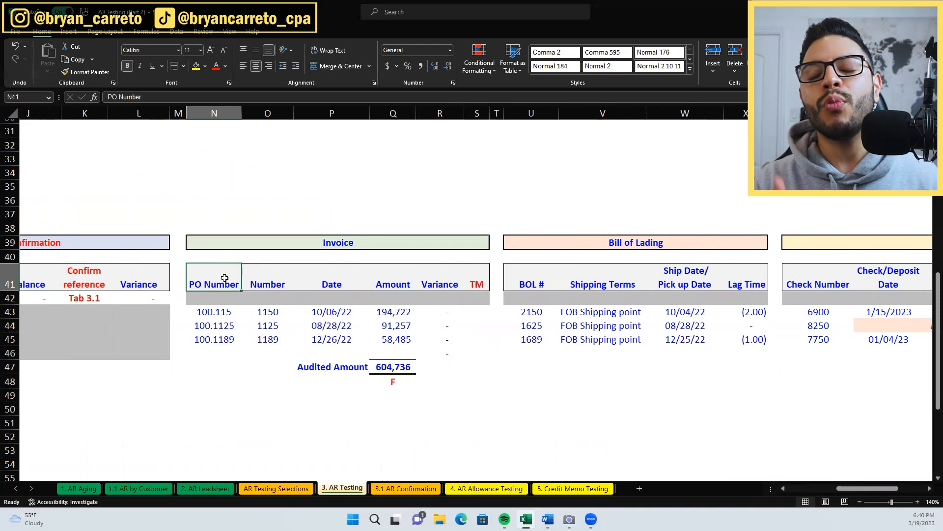
{"action": "key", "text": "Down"}
{"action": "key", "text": "Down"}
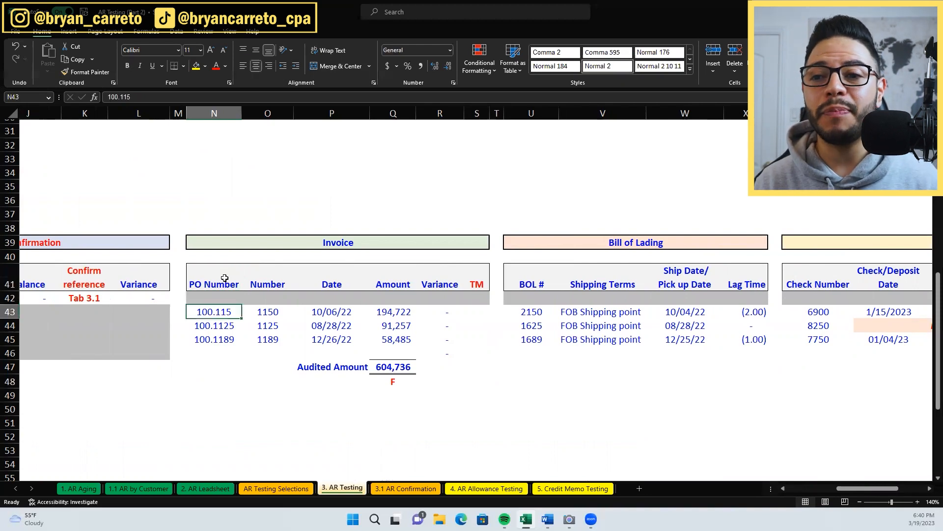
{"action": "key", "text": "Down"}
{"action": "key", "text": "Up"}
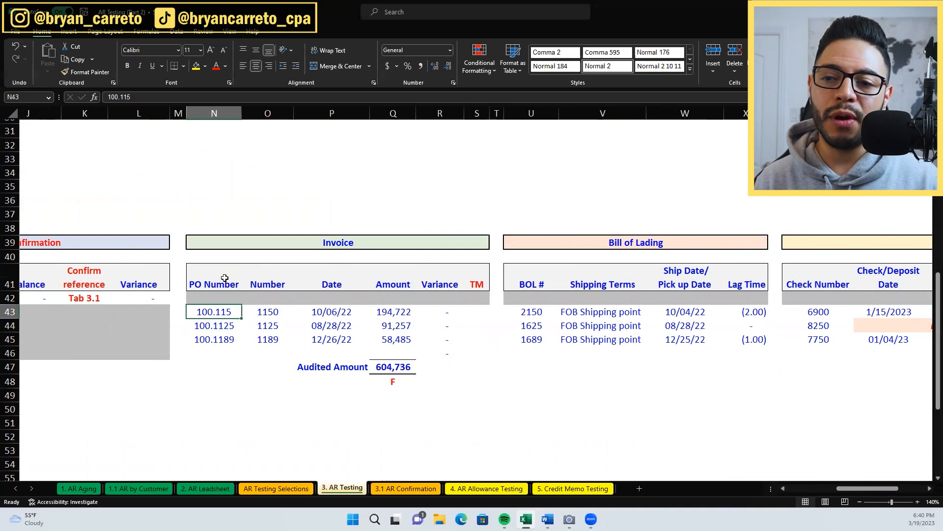
{"action": "key", "text": "Right"}
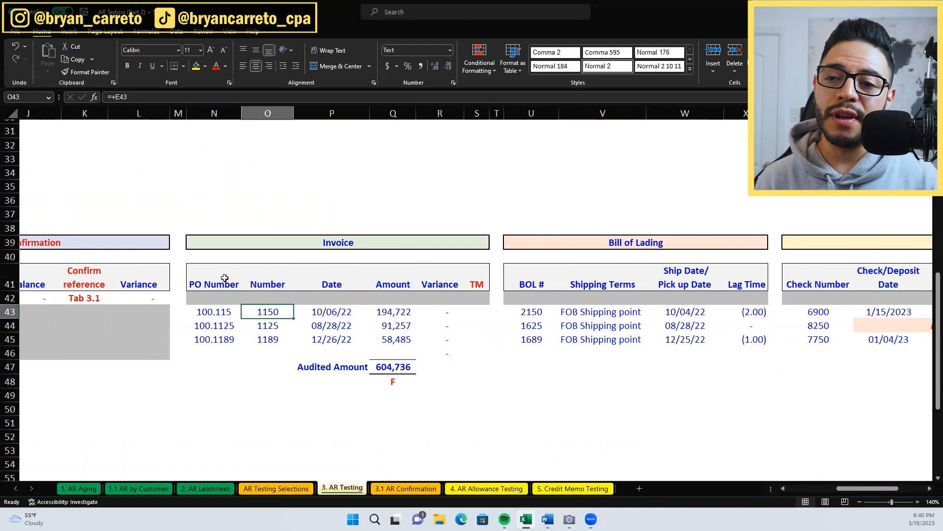
Rename the header in O41 to "Invoice Number" and autofit the column's width to it
{"action": "key", "text": "Up"}
{"action": "key", "text": "Up"}
{"action": "key", "text": "F2"}
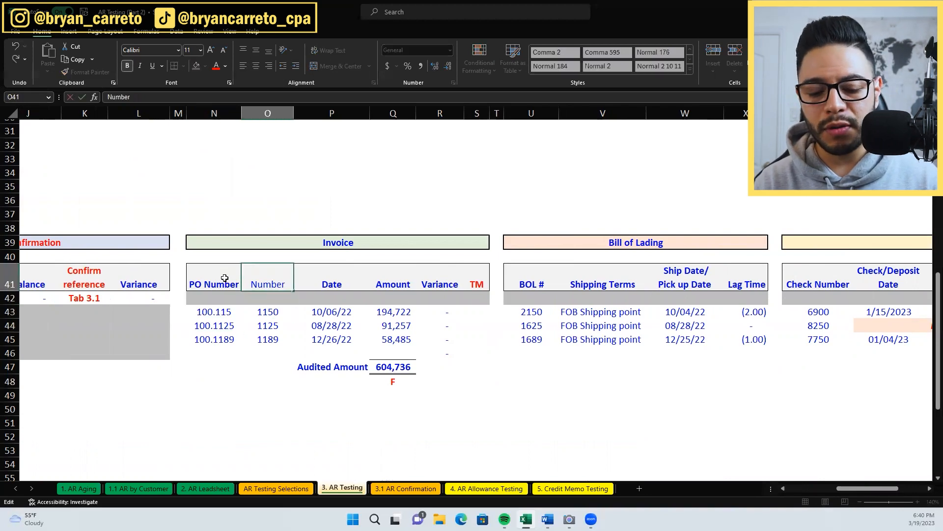
{"action": "key", "text": "Home"}
{"action": "type", "text": "Invoice"}
{"action": "key", "text": "Return"}
{"action": "key", "text": "Up"}
{"action": "key", "text": "alt+h"}
{"action": "key", "text": "o"}
{"action": "key", "text": "i"}
{"action": "key", "text": "Down"}
{"action": "key", "text": "Down"}
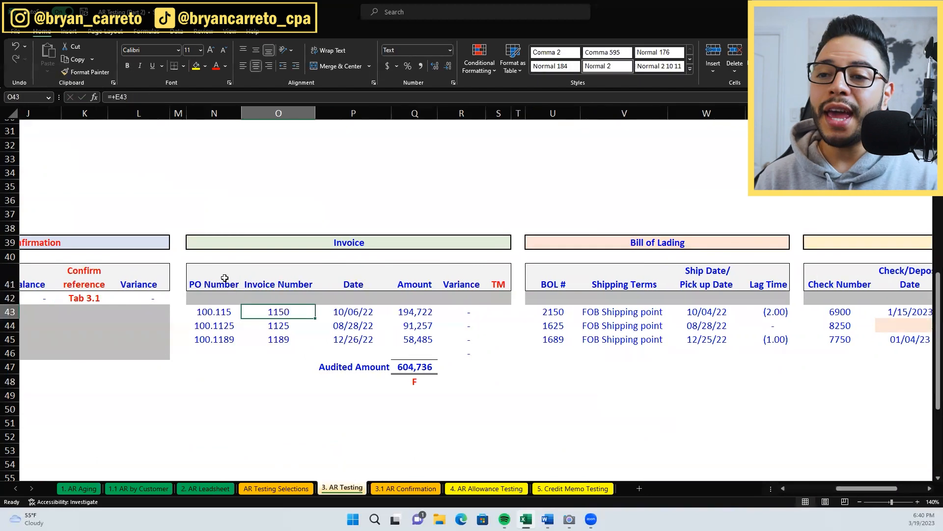
Review selection 2's invoice date and amount, and trace the Variance formula in R43 to the recorded amount in G43
{"action": "key", "text": "Right"}
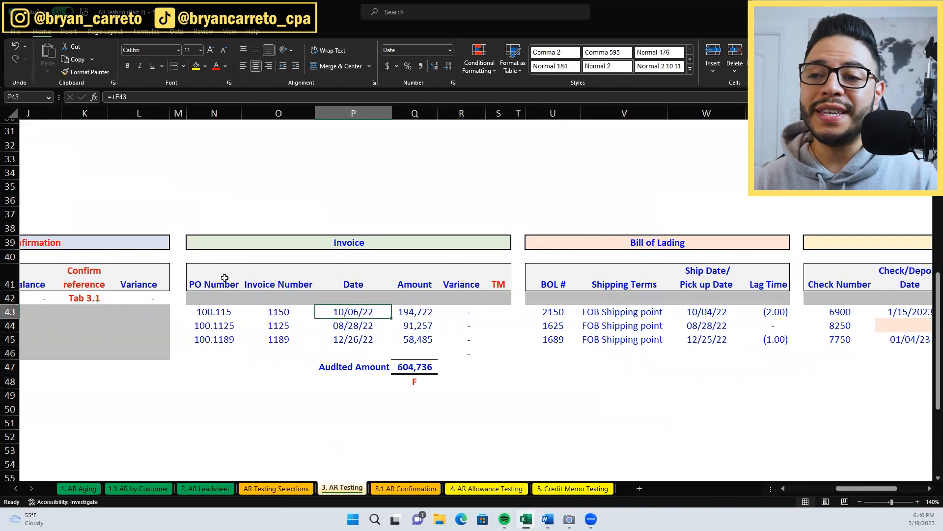
{"action": "key", "text": "Right"}
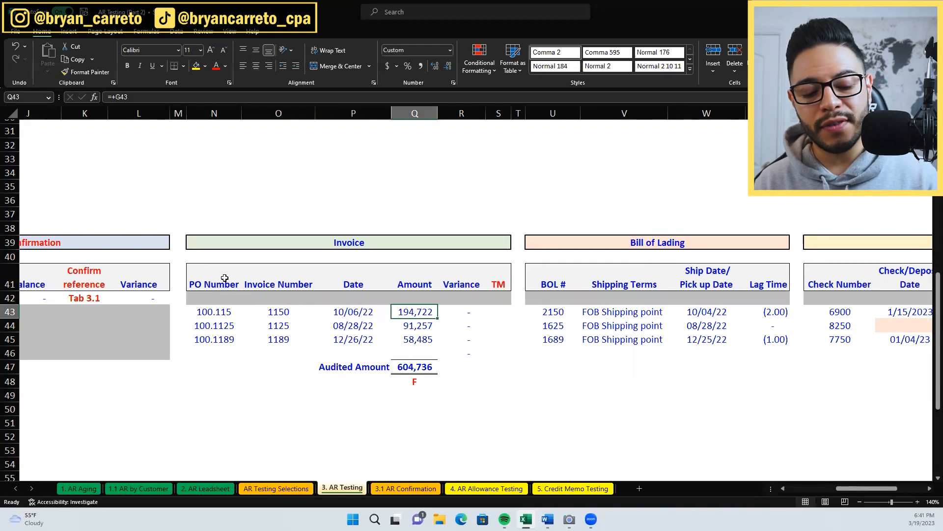
{"action": "key", "text": "Right"}
{"action": "key", "text": "F2"}
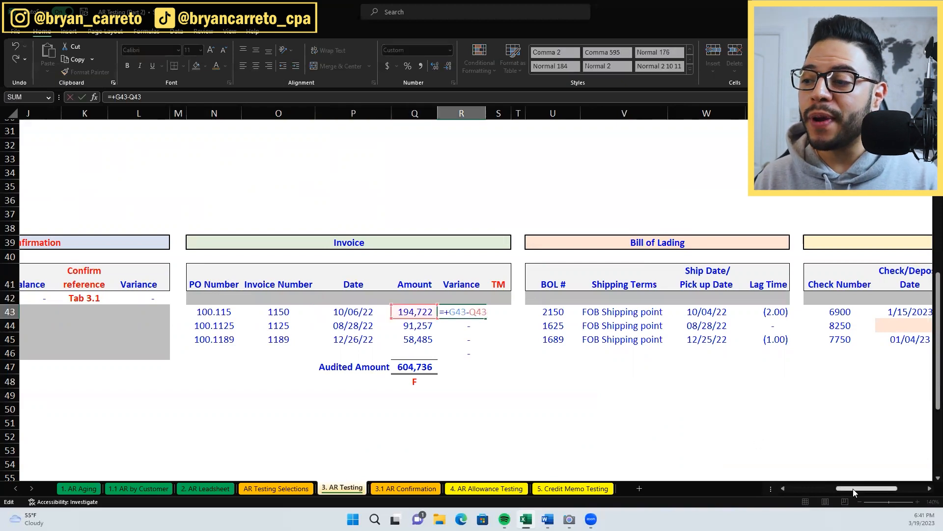
{"action": "left_click_drag", "start_coordinate": [853, 490], "coordinate": [838, 491]}
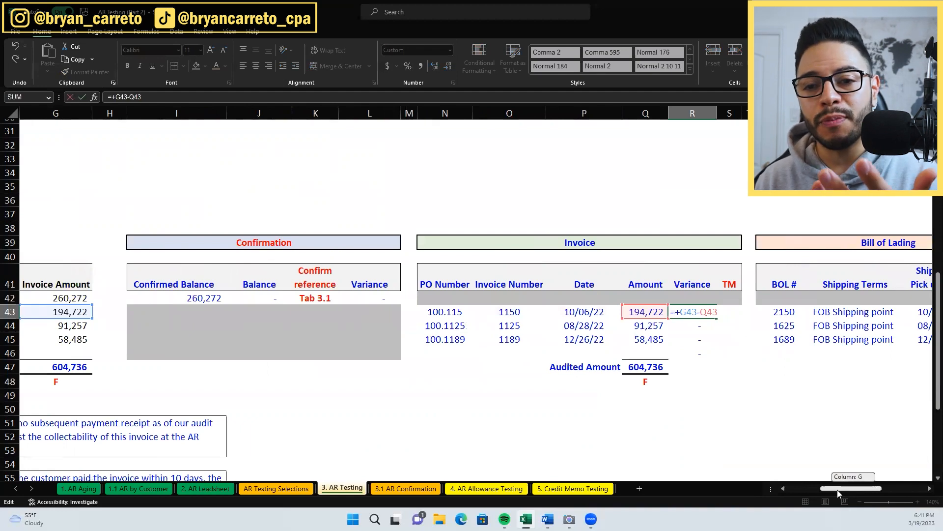
{"action": "left_click_drag", "start_coordinate": [837, 489], "coordinate": [810, 488]}
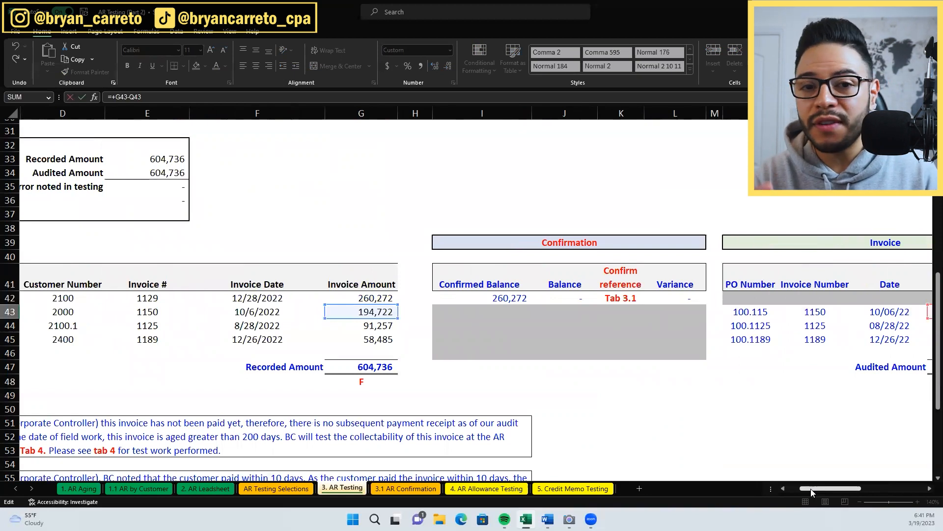
{"action": "left_click_drag", "start_coordinate": [811, 491], "coordinate": [864, 491]}
{"action": "left_click", "coordinate": [604, 322]}
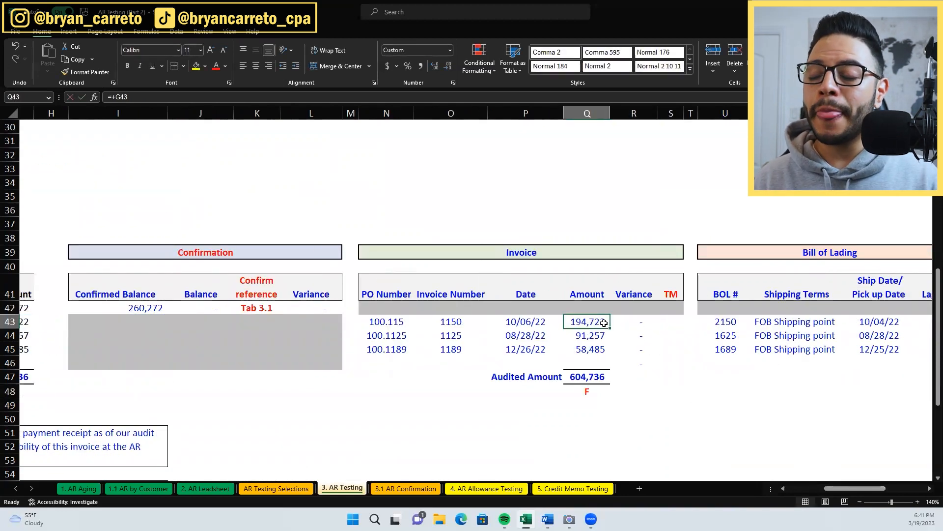
Go across row 43 from the invoice amount through the Bill of Lading section to the check number in Z43
{"action": "key", "text": "Right"}
{"action": "key", "text": "Right"}
{"action": "key", "text": "Right"}
{"action": "key", "text": "Right"}
{"action": "key", "text": "Right"}
{"action": "key", "text": "Right"}
{"action": "key", "text": "Right"}
{"action": "key", "text": "Right"}
{"action": "key", "text": "Right"}
{"action": "key", "text": "Right"}
{"action": "key", "text": "Right"}
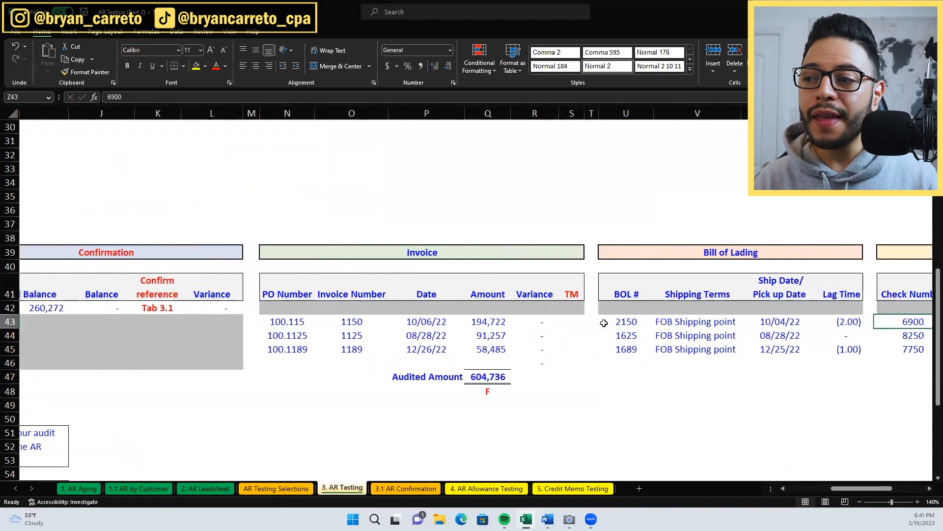
Review selection 2's BOL number, shipping terms and ship date in row 43 of the Bill of Lading section
{"action": "key", "text": "Left"}
{"action": "key", "text": "Left"}
{"action": "key", "text": "Left"}
{"action": "key", "text": "Left"}
{"action": "key", "text": "Left"}
{"action": "key", "text": "Left"}
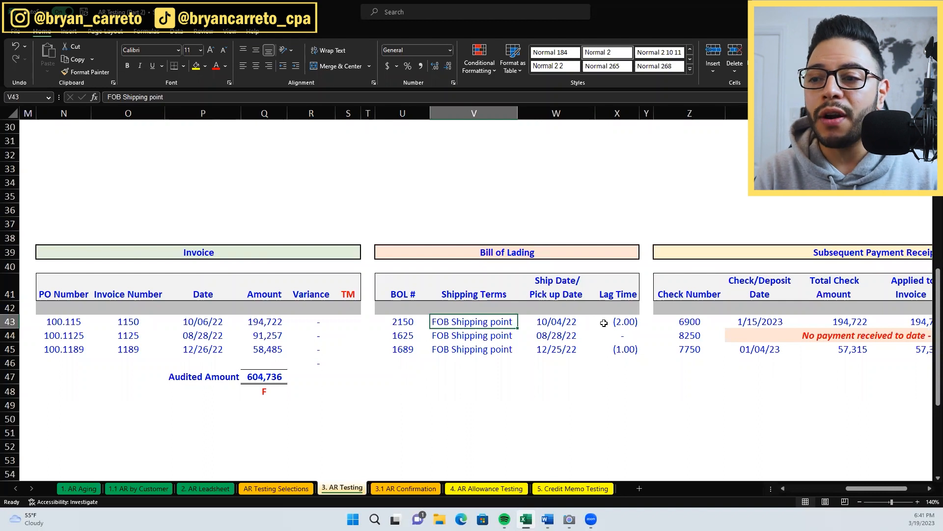
{"action": "key", "text": "Left"}
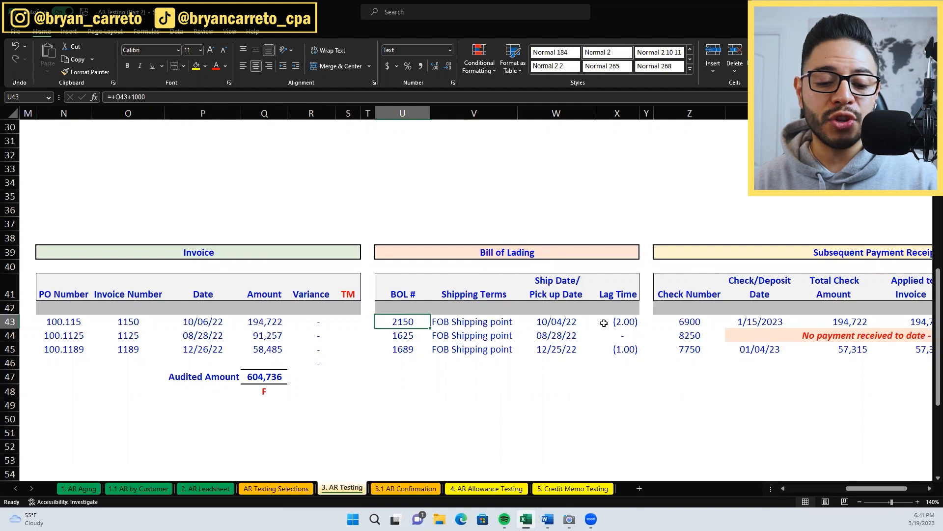
{"action": "key", "text": "Right"}
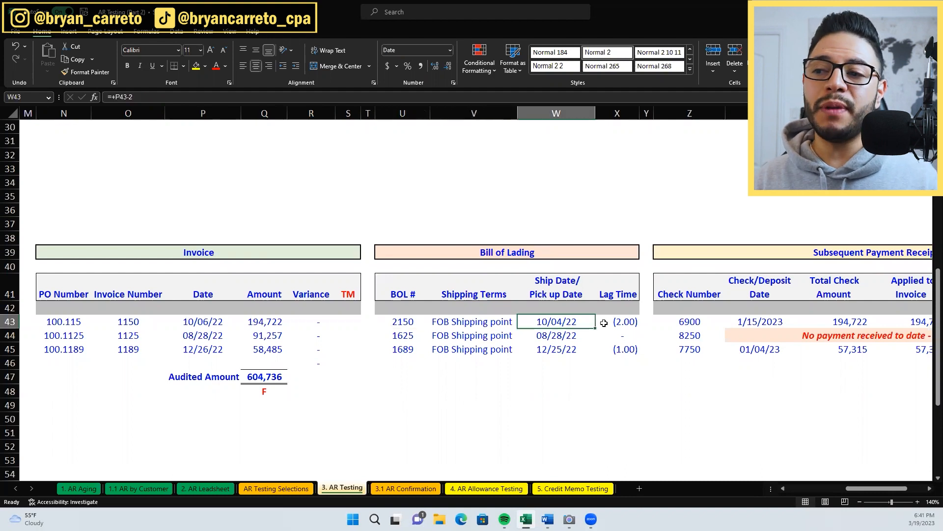
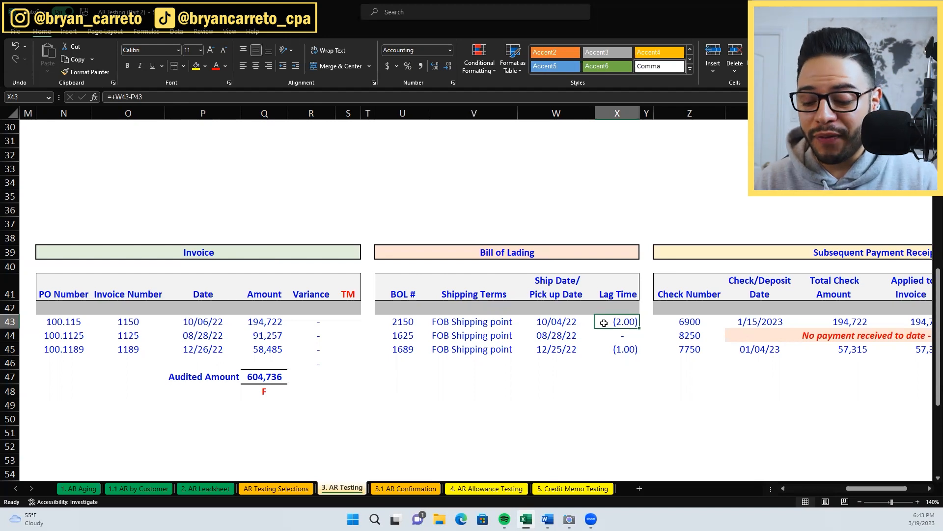
Go back from the lag time in X43 to selection 2's invoice date in P43
{"action": "key", "text": "Left"}
{"action": "key", "text": "Left"}
{"action": "key", "text": "Left"}
{"action": "key", "text": "Left"}
{"action": "key", "text": "Left"}
{"action": "key", "text": "Left"}
{"action": "key", "text": "Left"}
{"action": "key", "text": "Left"}
{"action": "key", "text": "Left"}
{"action": "key", "text": "Right"}
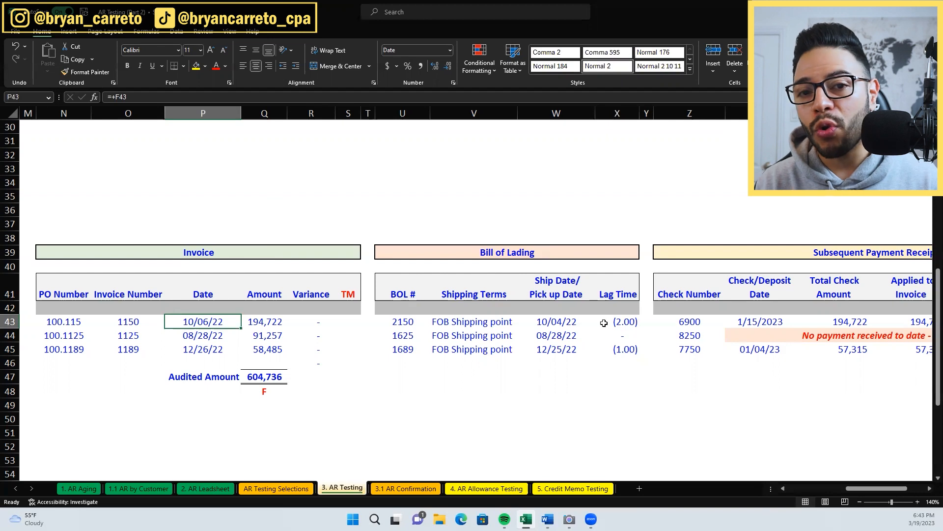
Trace the Lag Time formula in X43 to the ship date in W43 and the invoice date in P43
{"action": "left_click", "coordinate": [604, 323]}
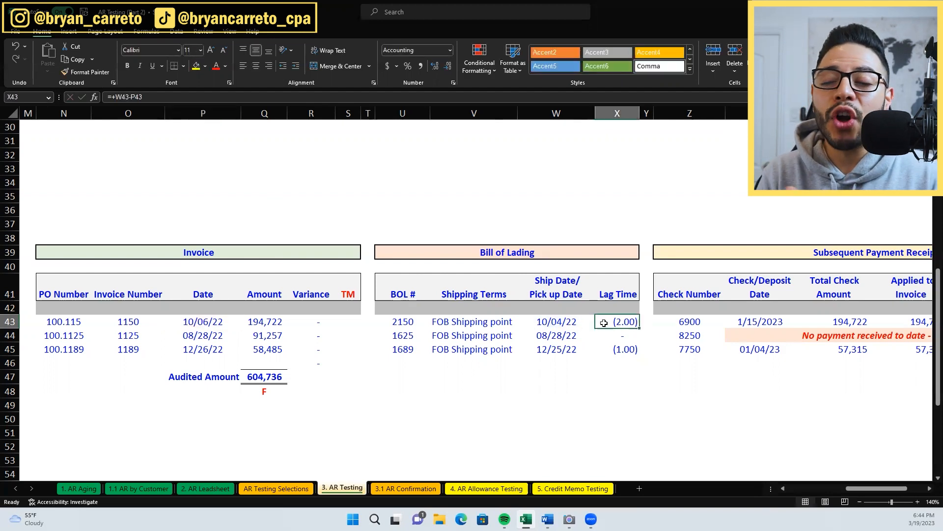
{"action": "double_click", "coordinate": [604, 323]}
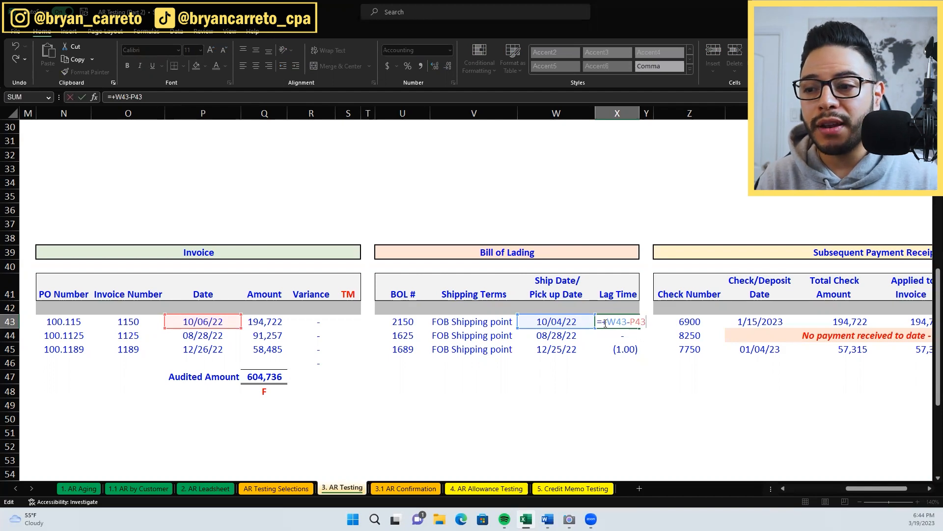
{"action": "key", "text": "Tab"}
{"action": "key", "text": "Right"}
{"action": "key", "text": "Right"}
{"action": "key", "text": "Left"}
{"action": "key", "text": "Left"}
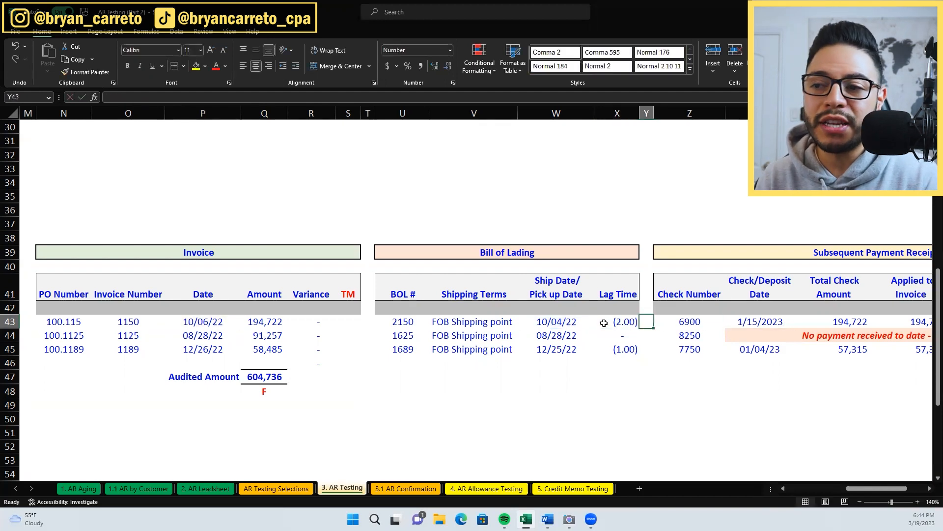
Compare selection 2's ship date in W43 with the invoice date in P43, ending on the lag time in X43
{"action": "key", "text": "Left"}
{"action": "key", "text": "Left"}
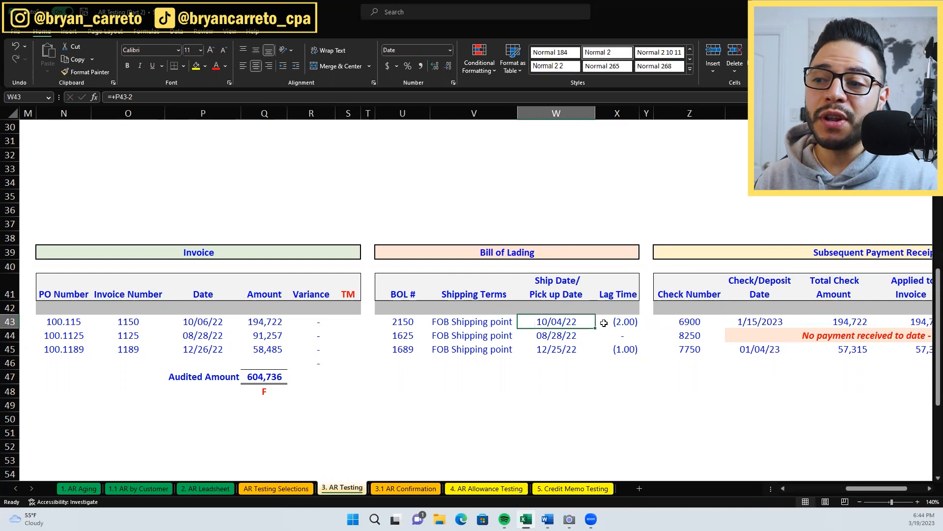
{"action": "key", "text": "Left"}
{"action": "key", "text": "Left"}
{"action": "key", "text": "Left"}
{"action": "key", "text": "Left"}
{"action": "key", "text": "Left"}
{"action": "key", "text": "Left"}
{"action": "key", "text": "Left"}
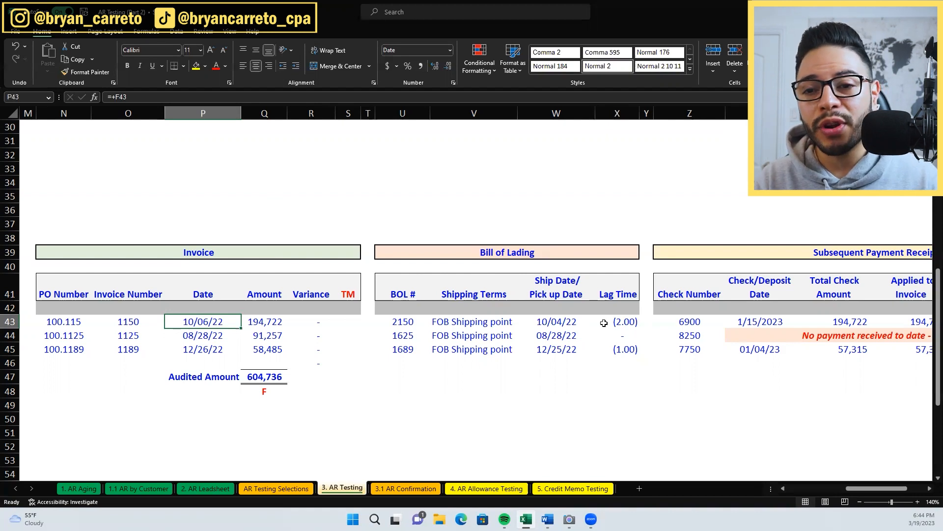
{"action": "key", "text": "Right"}
{"action": "key", "text": "Right"}
{"action": "key", "text": "Right"}
{"action": "key", "text": "Right"}
{"action": "key", "text": "Right"}
{"action": "key", "text": "Right"}
{"action": "key", "text": "Right"}
{"action": "key", "text": "Right"}
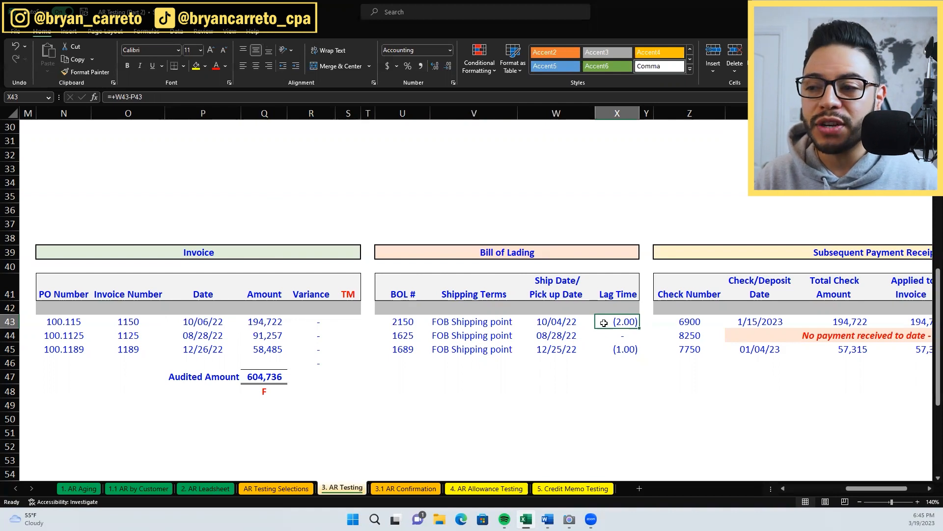
Go across row 43 of the Subsequent Payment Receipt section from the check number to the variance in AE43
{"action": "key", "text": "Right"}
{"action": "key", "text": "Right"}
{"action": "key", "text": "Right"}
{"action": "key", "text": "Right"}
{"action": "key", "text": "Left"}
{"action": "key", "text": "Left"}
{"action": "key", "text": "Up"}
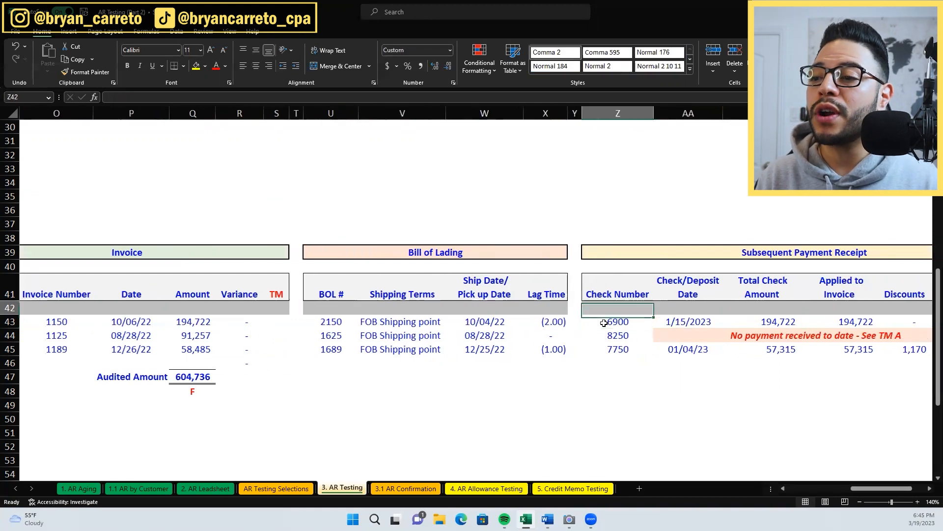
{"action": "key", "text": "Down"}
{"action": "key", "text": "Right"}
{"action": "key", "text": "Right"}
{"action": "key", "text": "Right"}
{"action": "key", "text": "Right"}
{"action": "key", "text": "Right"}
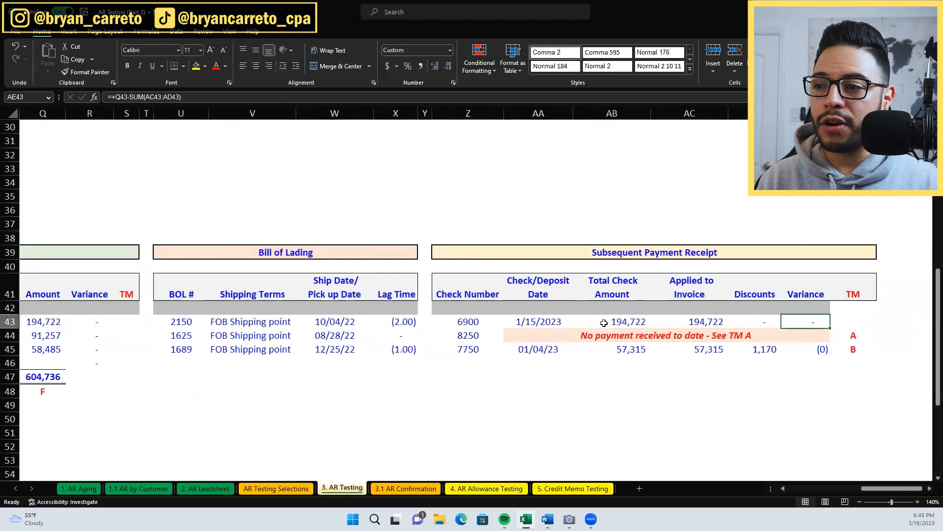
Highlight Subsequent Payment Receipt columns Z through AE, and check selection 2's check number and deposit date
{"action": "left_click_drag", "start_coordinate": [497, 114], "coordinate": [782, 114]}
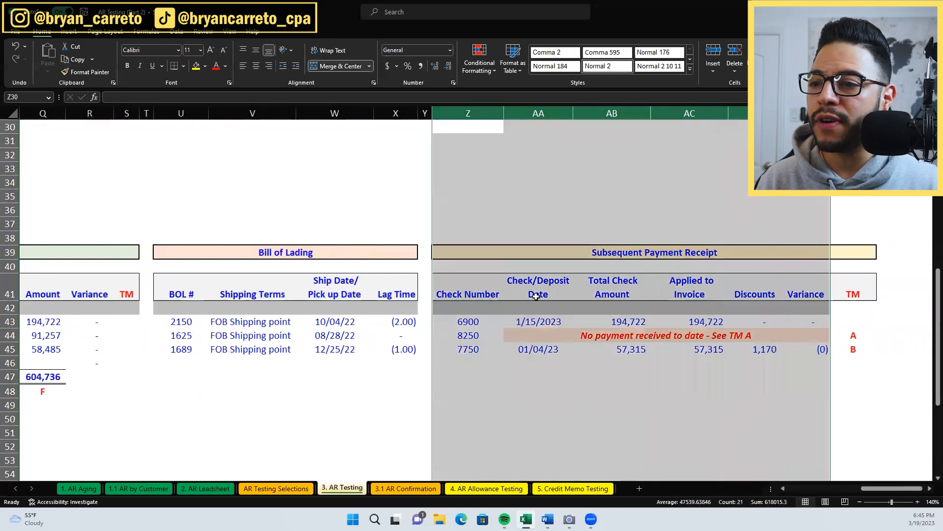
{"action": "left_click", "coordinate": [484, 322]}
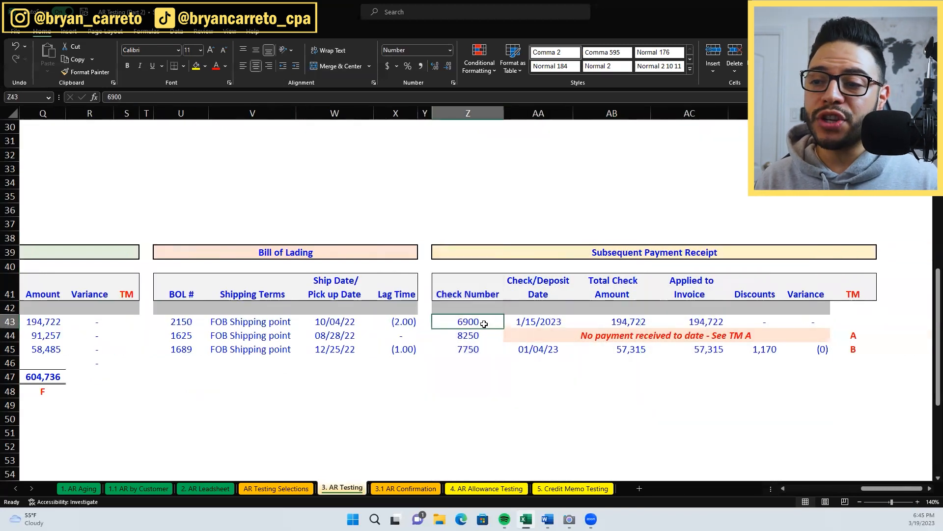
{"action": "key", "text": "Right"}
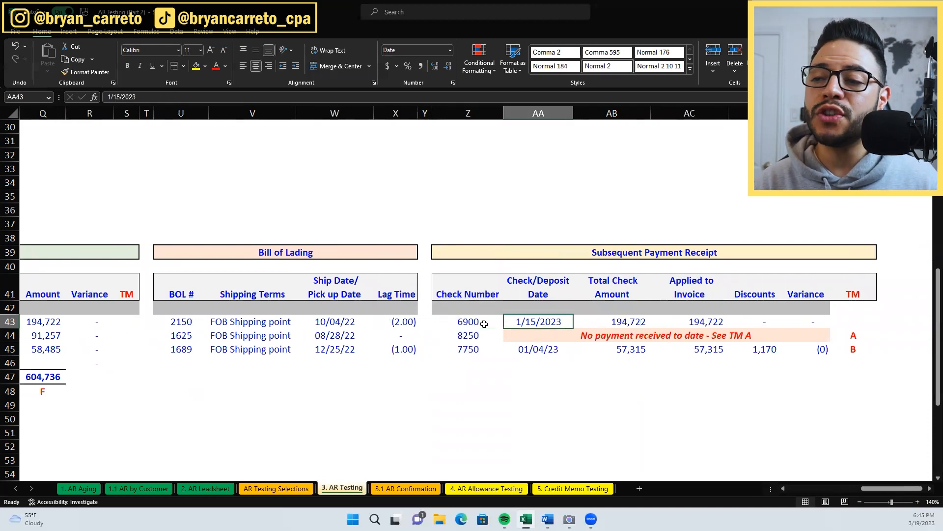
{"action": "left_click", "coordinate": [484, 322]}
{"action": "scroll", "coordinate": [484, 323], "scroll_direction": "left", "scroll_amount": 3}
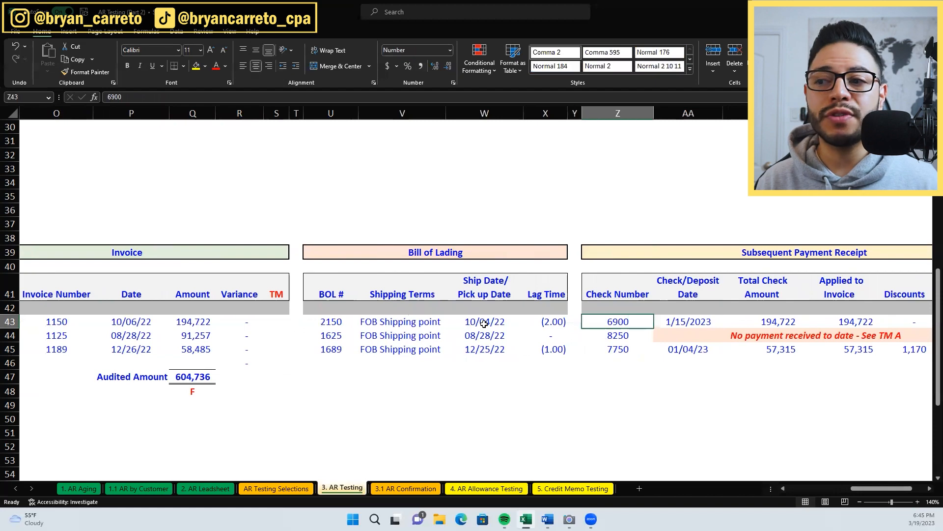
Review selection 2's total check amount, amount applied to invoice and discounts in row 43
{"action": "key", "text": "Right"}
{"action": "key", "text": "Right"}
{"action": "key", "text": "Right"}
{"action": "key", "text": "Left"}
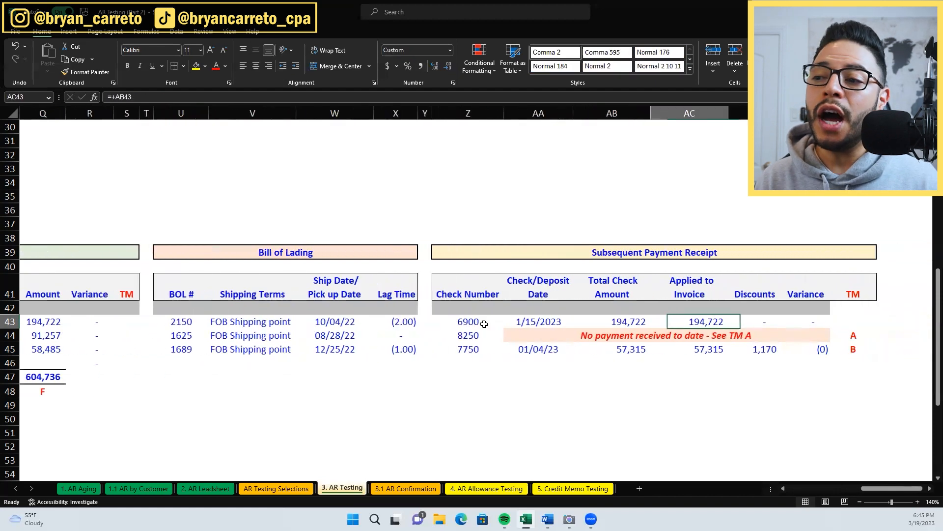
{"action": "key", "text": "Left"}
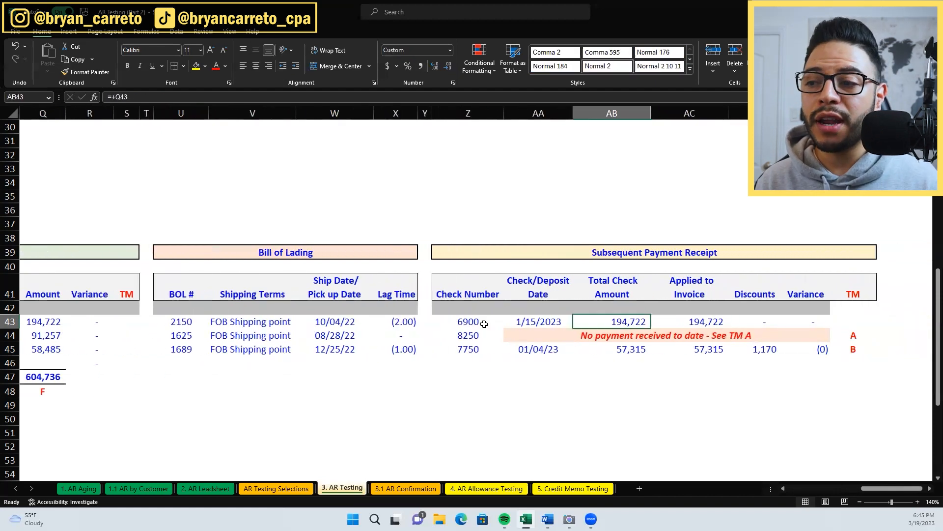
{"action": "key", "text": "Right"}
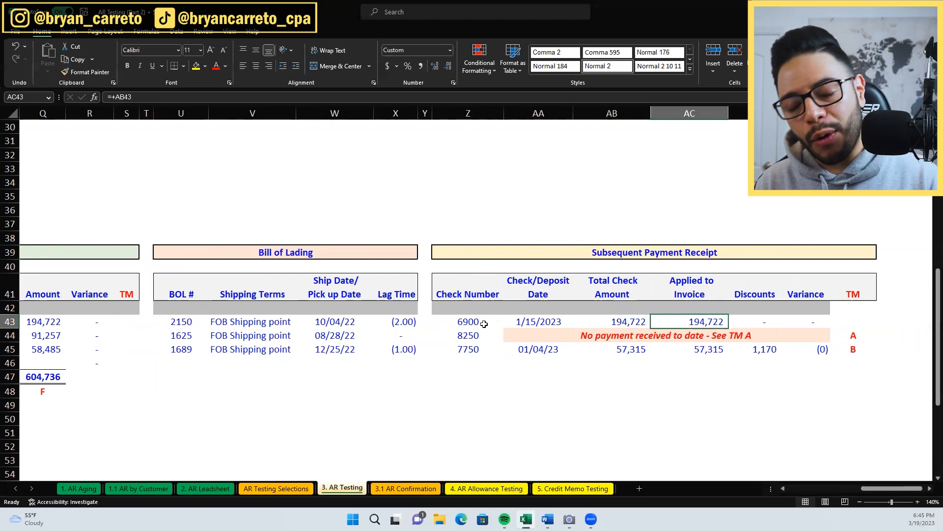
{"action": "key", "text": "Right"}
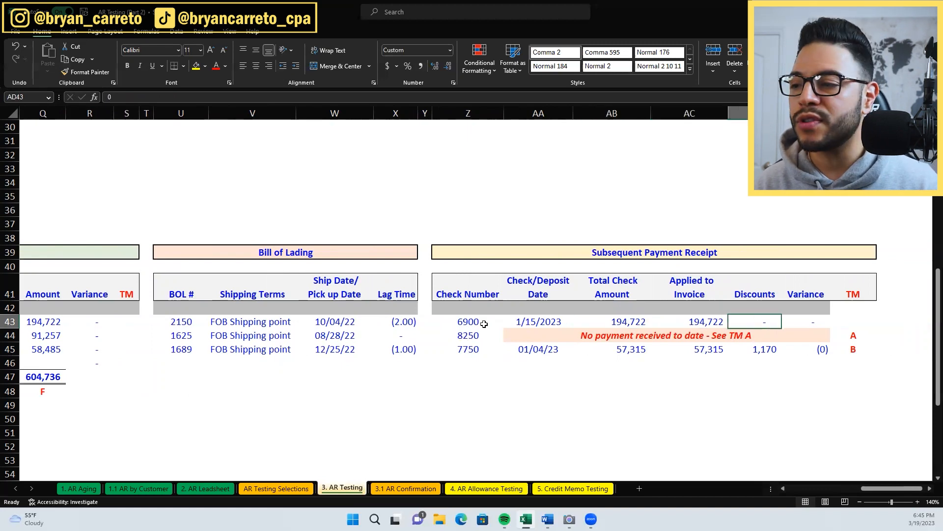
Trace the Variance formula in AE43 to the invoice amount in Q43 and the payment range AC43:AD43
{"action": "key", "text": "Right"}
{"action": "key", "text": "F2"}
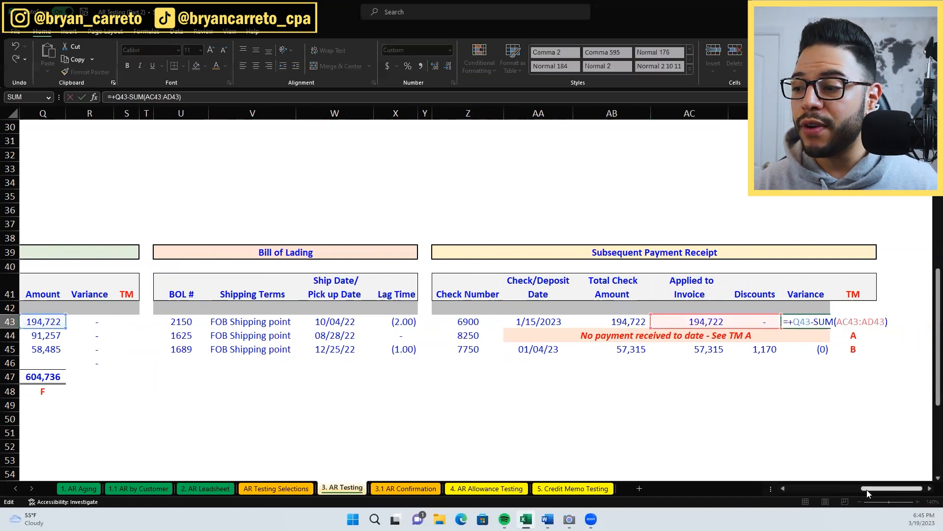
{"action": "left_click_drag", "start_coordinate": [867, 489], "coordinate": [887, 490]}
{"action": "left_click", "coordinate": [578, 381]}
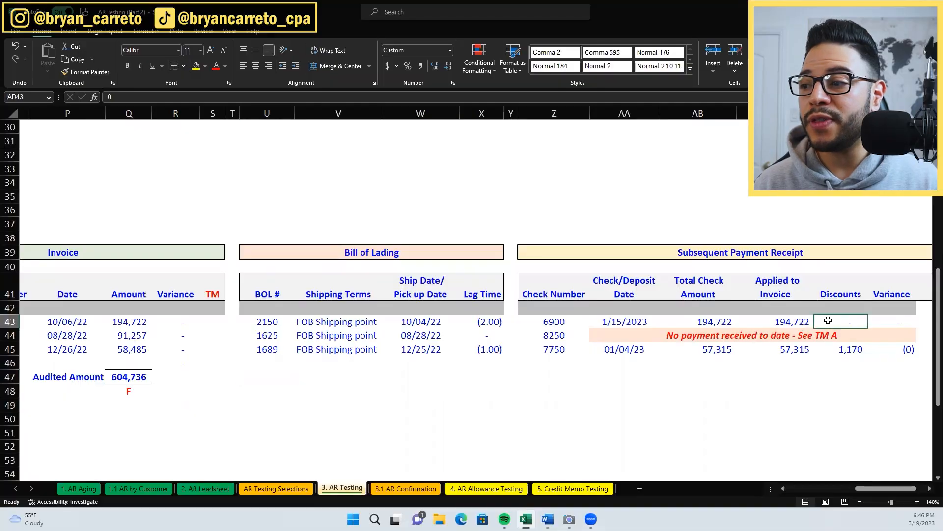
Review selection 2's amount applied to the invoice in AC43 against the total check amount in AB43
{"action": "key", "text": "Left"}
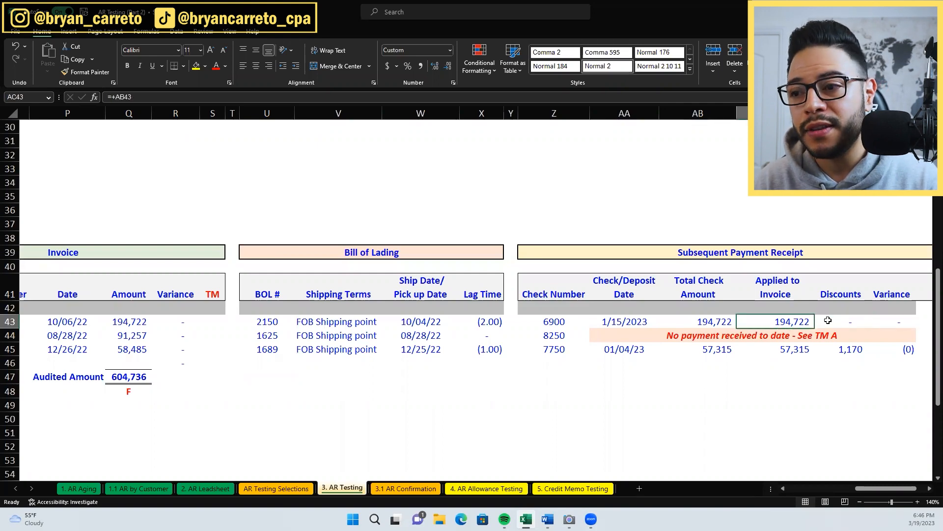
{"action": "key", "text": "Left"}
{"action": "key", "text": "Left"}
{"action": "key", "text": "Left"}
{"action": "key", "text": "Left"}
{"action": "key", "text": "Left"}
{"action": "key", "text": "Left"}
{"action": "key", "text": "Left"}
{"action": "key", "text": "Left"}
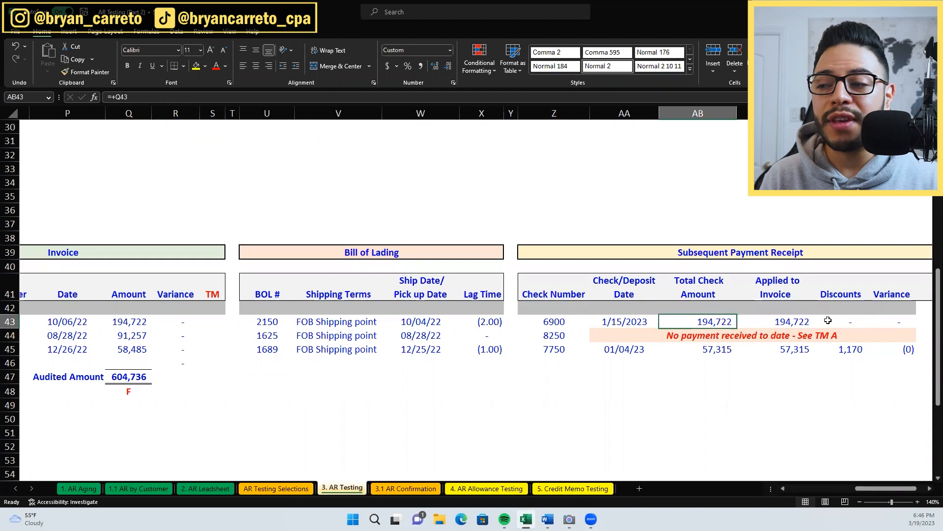
Go along row 43 to the payment tickmark column, and return to the start of the table at selection 3 in B44
{"action": "key", "text": "Right"}
{"action": "key", "text": "Right"}
{"action": "key", "text": "Right"}
{"action": "key", "text": "Right"}
{"action": "key", "text": "Right"}
{"action": "key", "text": "Right"}
{"action": "key", "text": "Right"}
{"action": "key", "text": "Right"}
{"action": "key", "text": "Right"}
{"action": "key", "text": "Right"}
{"action": "key", "text": "Right"}
{"action": "key", "text": "Left"}
{"action": "key", "text": "Left"}
{"action": "key", "text": "Left"}
{"action": "key", "text": "Left"}
{"action": "key", "text": "Left"}
{"action": "key", "text": "Left"}
{"action": "key", "text": "Left"}
{"action": "key", "text": "Left"}
{"action": "key", "text": "Left"}
{"action": "key", "text": "Left"}
{"action": "key", "text": "Left"}
{"action": "key", "text": "Left"}
{"action": "key", "text": "Left"}
{"action": "key", "text": "Left"}
{"action": "key", "text": "Left"}
{"action": "key", "text": "Left"}
{"action": "key", "text": "Left"}
{"action": "key", "text": "Left"}
{"action": "key", "text": "Left"}
{"action": "key", "text": "Left"}
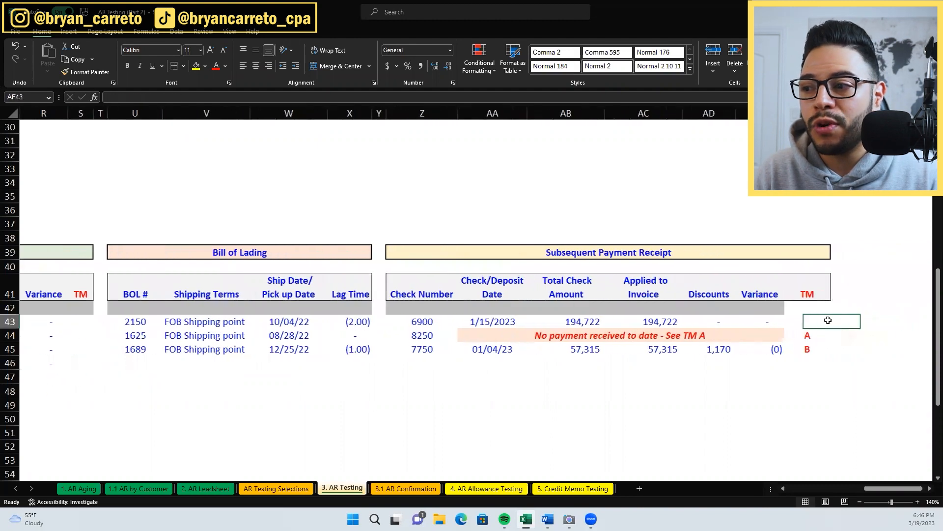
{"action": "key", "text": "Left"}
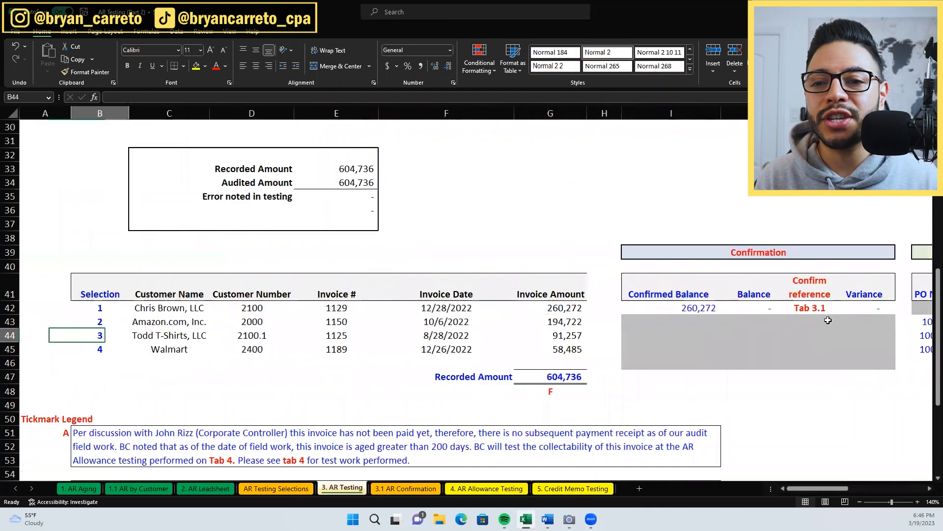
{"action": "key", "text": "Down"}
Review selection 3's customer name, customer number, invoice number and invoice date in row 44
{"action": "key", "text": "Right"}
{"action": "key", "text": "Right"}
{"action": "key", "text": "Right"}
{"action": "key", "text": "Right"}
{"action": "key", "text": "Right"}
{"action": "key", "text": "Left"}
{"action": "key", "text": "Left"}
{"action": "key", "text": "Left"}
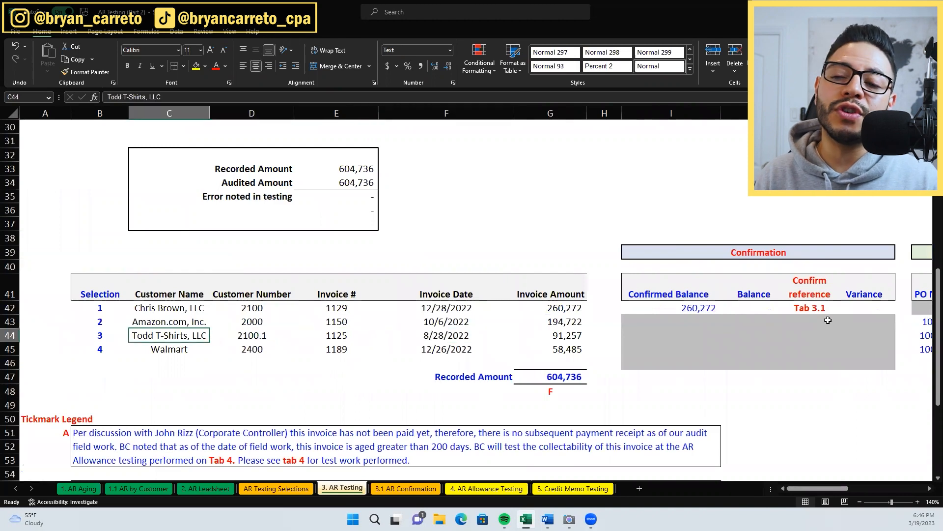
{"action": "key", "text": "Right"}
{"action": "key", "text": "Right"}
{"action": "key", "text": "Right"}
{"action": "key", "text": "Right"}
{"action": "key", "text": "Left"}
{"action": "key", "text": "Left"}
{"action": "key", "text": "Right"}
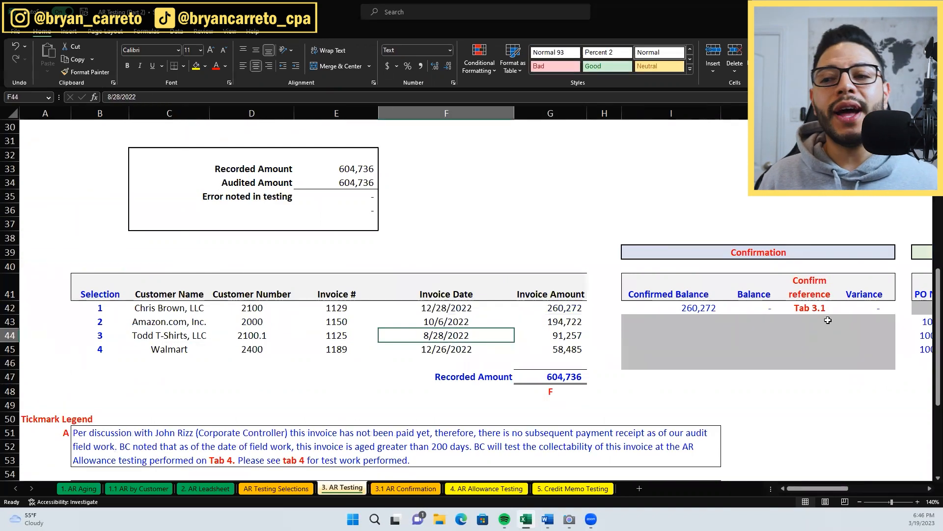
Go across row 44 past the Confirmation, Invoice and Bill of Lading sections to the check number in Z44
{"action": "key", "text": "Right"}
{"action": "key", "text": "Right"}
{"action": "key", "text": "Right"}
{"action": "key", "text": "Right"}
{"action": "key", "text": "Right"}
{"action": "key", "text": "Right"}
{"action": "key", "text": "Right"}
{"action": "key", "text": "Right"}
{"action": "key", "text": "Right"}
{"action": "key", "text": "Right"}
{"action": "key", "text": "Right"}
{"action": "key", "text": "Right"}
{"action": "key", "text": "Right"}
{"action": "key", "text": "Right"}
{"action": "key", "text": "Right"}
{"action": "key", "text": "Right"}
{"action": "key", "text": "Right"}
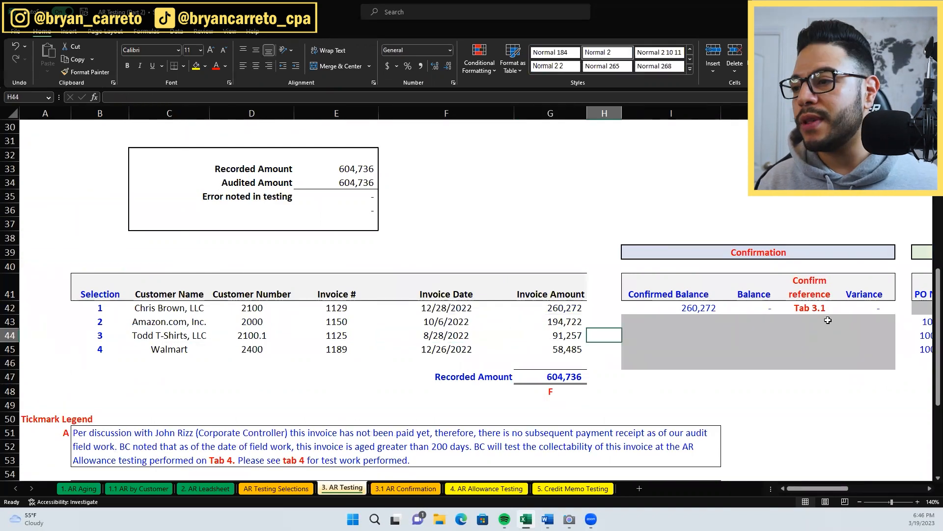
{"action": "key", "text": "Right"}
{"action": "key", "text": "Right"}
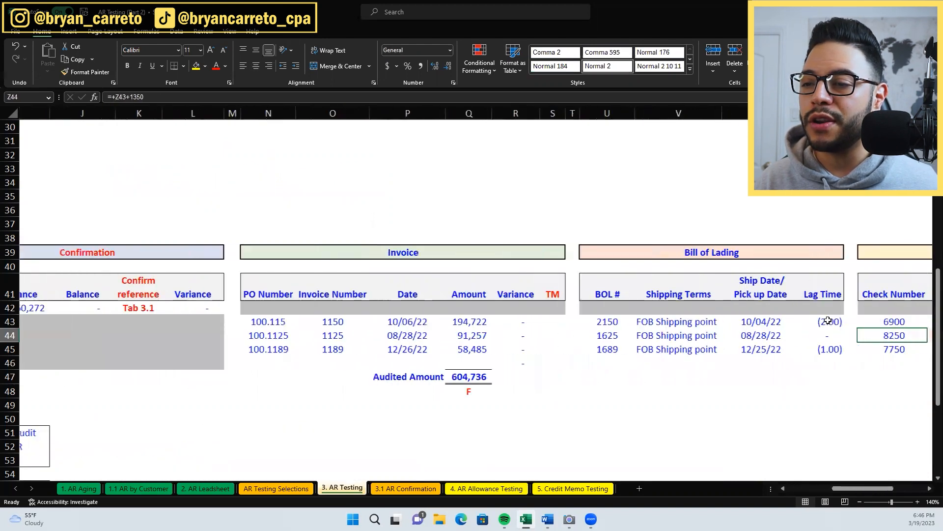
Return to the Invoice section and review selection 3's PO number, invoice number and invoice date in N44 to P44
{"action": "key", "text": "Left"}
{"action": "key", "text": "Left"}
{"action": "key", "text": "Left"}
{"action": "key", "text": "Left"}
{"action": "key", "text": "Left"}
{"action": "key", "text": "Left"}
{"action": "key", "text": "Left"}
{"action": "key", "text": "Left"}
{"action": "key", "text": "Left"}
{"action": "key", "text": "Left"}
{"action": "key", "text": "Left"}
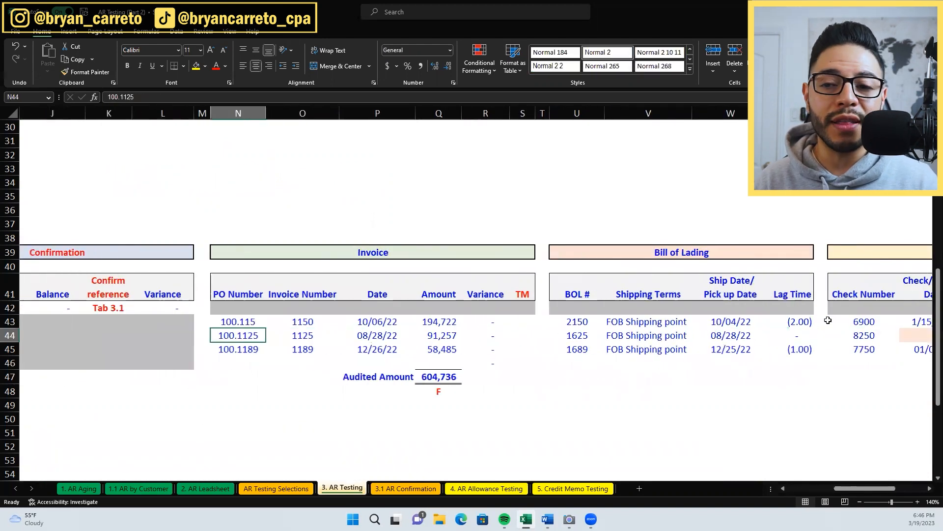
{"action": "key", "text": "Right"}
{"action": "key", "text": "Right"}
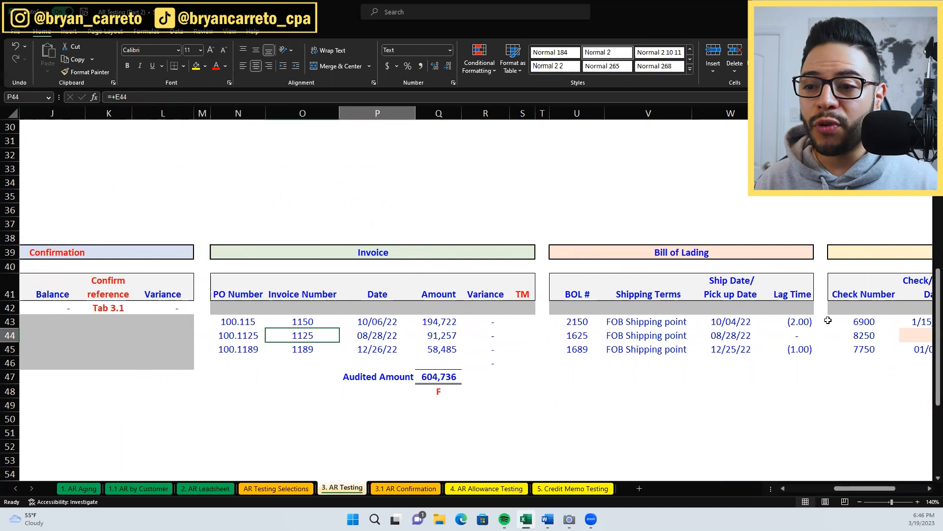
Review selection 3's invoice amount in Q44 and trace the variance formula in R44 back to the recorded amount in G44
{"action": "key", "text": "Right"}
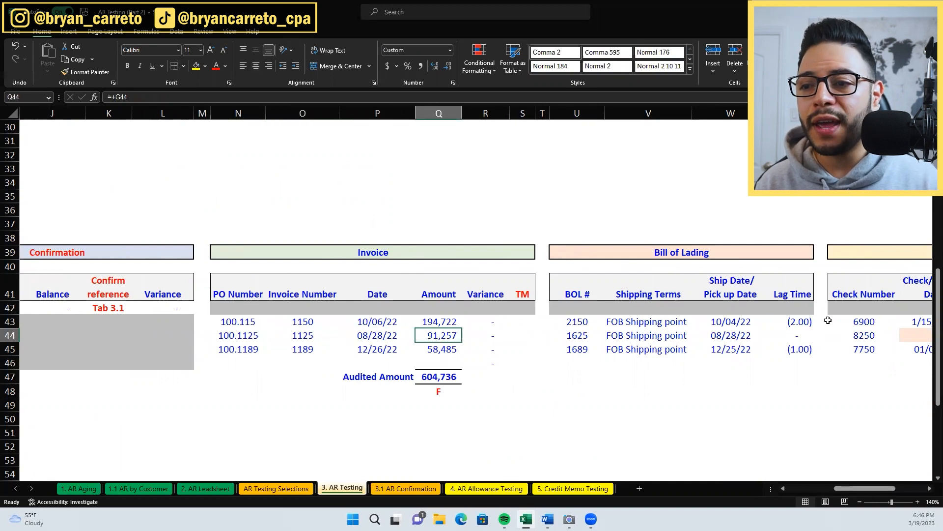
{"action": "key", "text": "Right"}
{"action": "key", "text": "F2"}
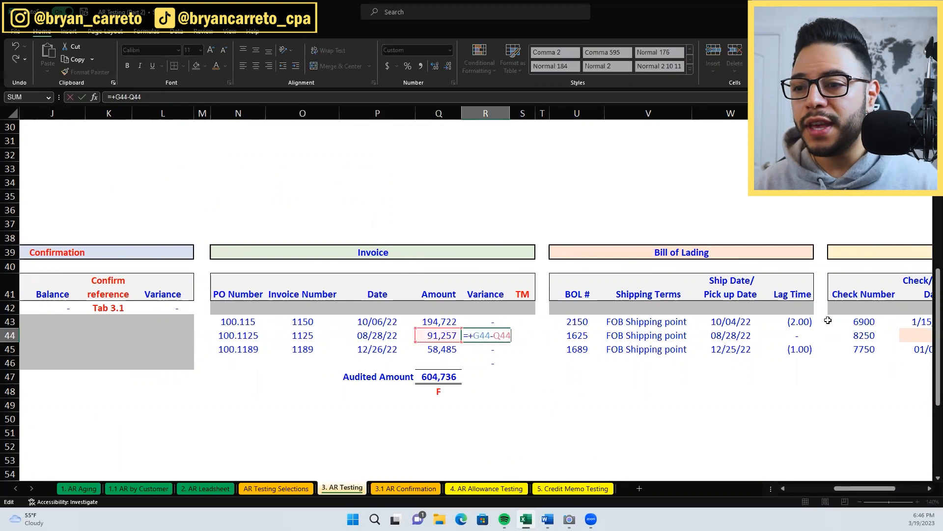
{"action": "left_click_drag", "start_coordinate": [879, 488], "coordinate": [837, 489]}
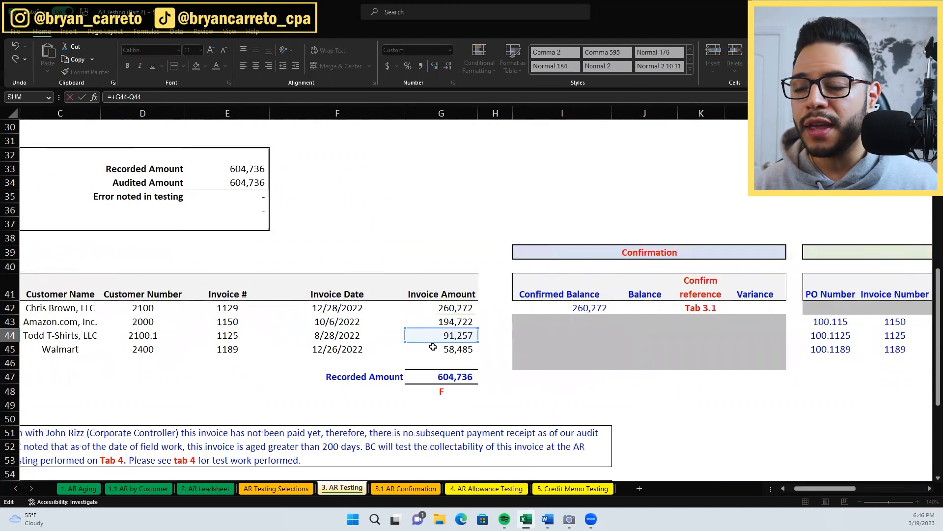
Leave the variance formula, move along row 44 to the BOL number in U44, and inspect its formula
{"action": "key", "text": "Tab"}
{"action": "key", "text": "Right"}
{"action": "key", "text": "Right"}
{"action": "key", "text": "Right"}
{"action": "key", "text": "Right"}
{"action": "key", "text": "Right"}
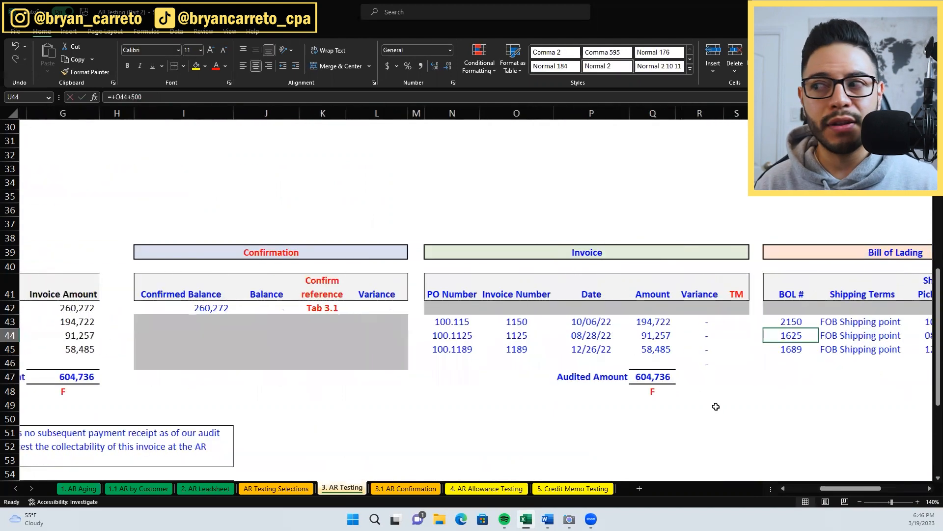
{"action": "key", "text": "Left"}
{"action": "key", "text": "Left"}
{"action": "key", "text": "Left"}
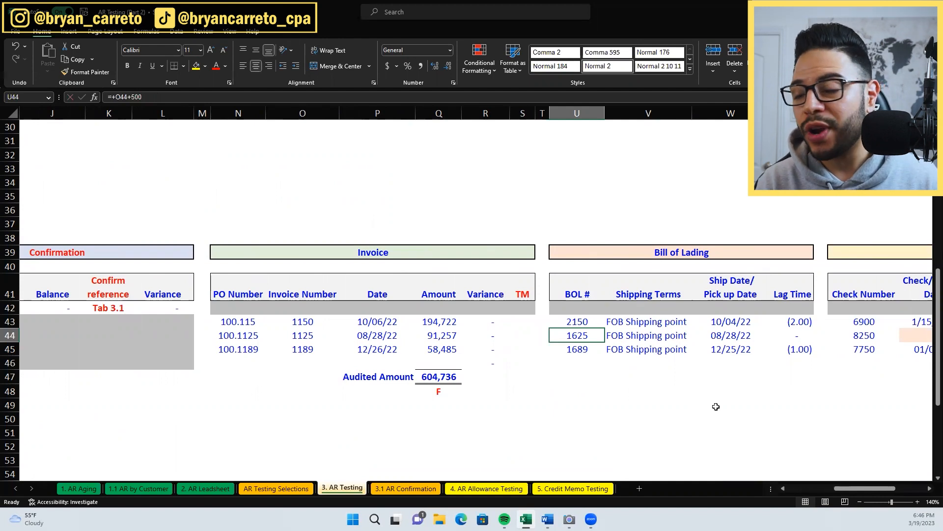
{"action": "key", "text": "F2"}
{"action": "key", "text": "Escape"}
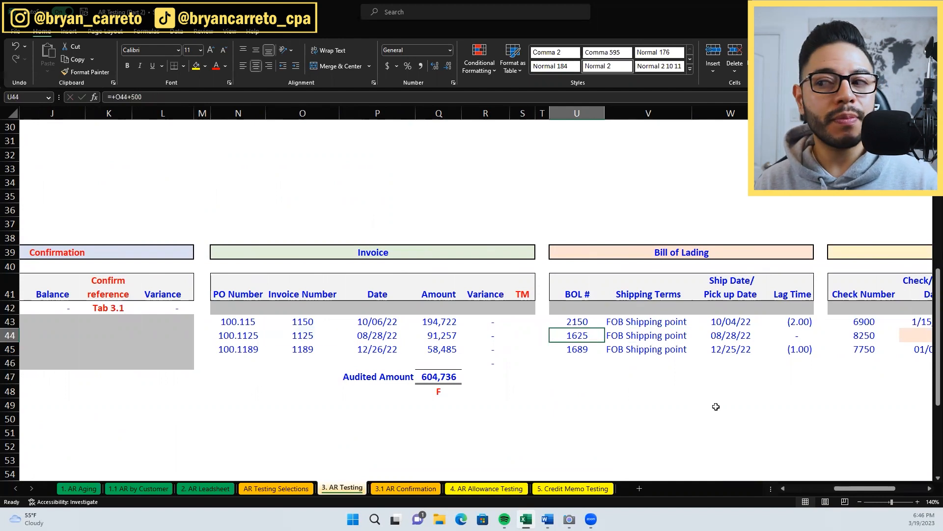
{"action": "key", "text": "F2"}
{"action": "key", "text": "Escape"}
Review selection 3's shipping terms and ship date, and inspect the lag time formula in X44
{"action": "key", "text": "Right"}
{"action": "key", "text": "Right"}
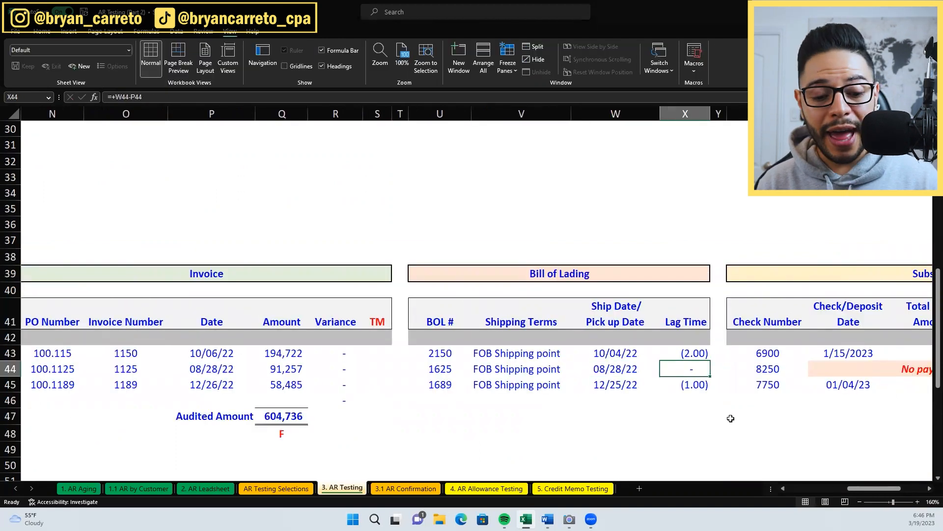
{"action": "key", "text": "F2"}
{"action": "key", "text": "Escape"}
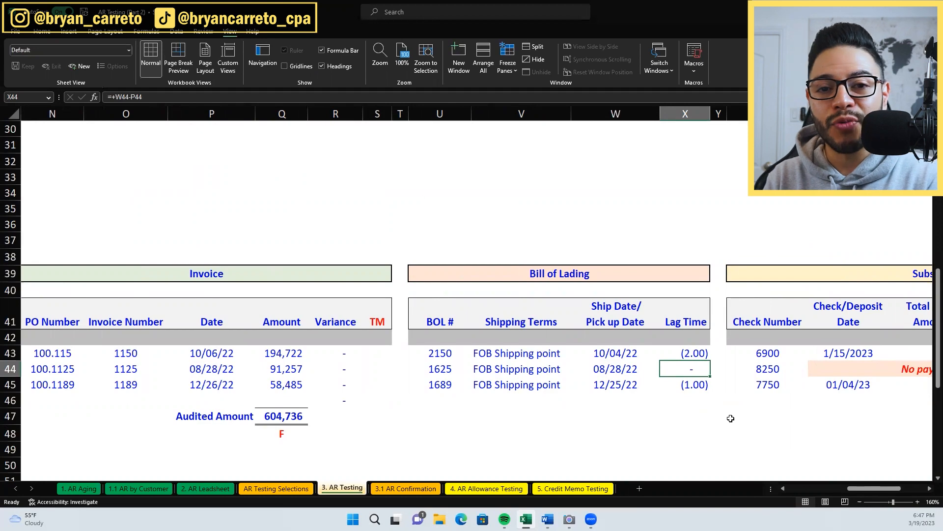
Go back along row 44 from the lag time to selection 3's invoice amount in Q44
{"action": "key", "text": "Left"}
{"action": "key", "text": "Left"}
{"action": "key", "text": "Left"}
{"action": "key", "text": "Left"}
{"action": "key", "text": "Left"}
{"action": "key", "text": "Left"}
{"action": "key", "text": "Left"}
{"action": "key", "text": "Left"}
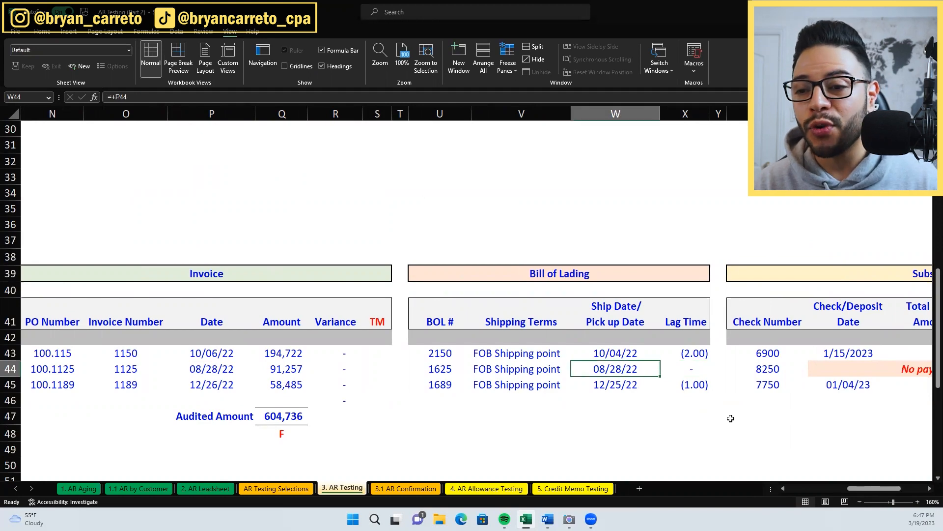
{"action": "key", "text": "Right"}
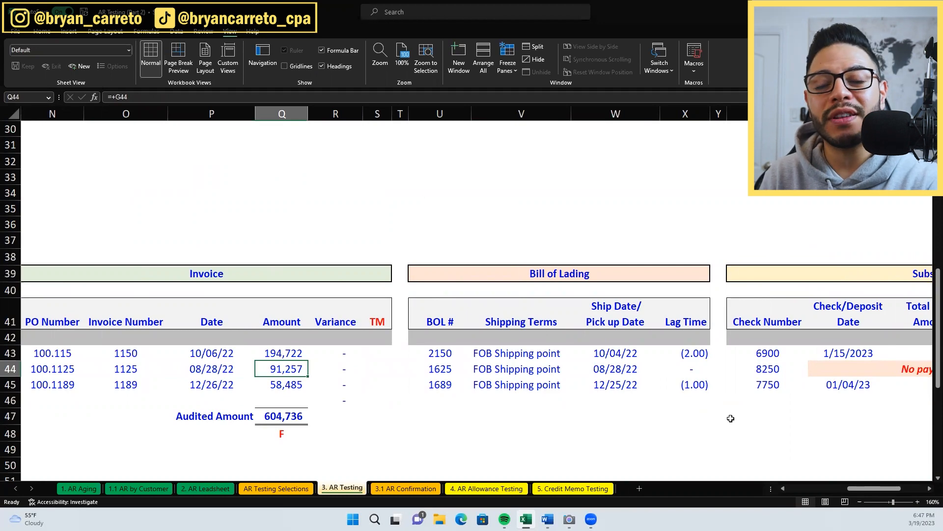
Go along row 44 from the invoice amount through selection 3's Bill of Lading details
{"action": "key", "text": "Right"}
{"action": "key", "text": "Right"}
{"action": "key", "text": "Right"}
{"action": "key", "text": "Right"}
{"action": "key", "text": "Right"}
{"action": "key", "text": "Right"}
{"action": "key", "text": "Right"}
{"action": "key", "text": "Right"}
{"action": "key", "text": "Right"}
{"action": "key", "text": "Right"}
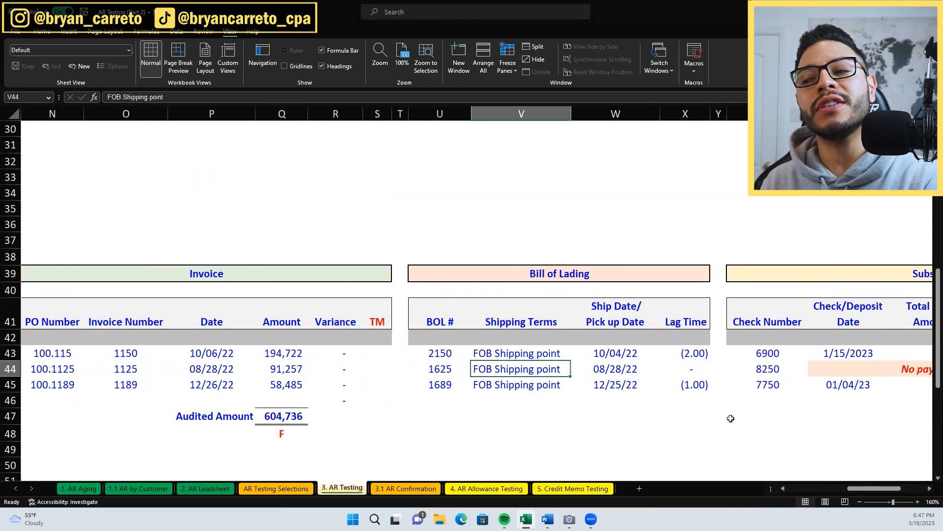
{"action": "key", "text": "Right"}
Clear selection 3's check number in Z44 and select the no-payment note in AA44
{"action": "key", "text": "Left"}
{"action": "key", "text": "Left"}
{"action": "key", "text": "Left"}
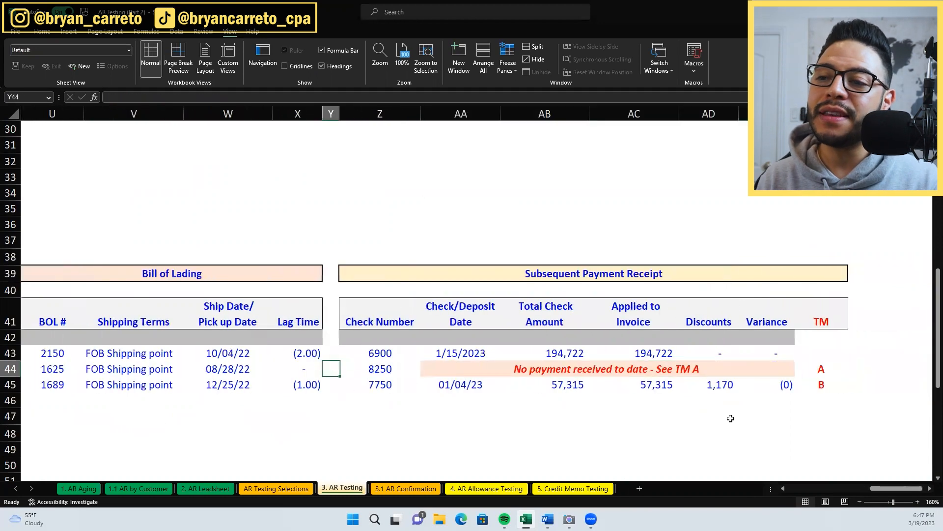
{"action": "key", "text": "Right"}
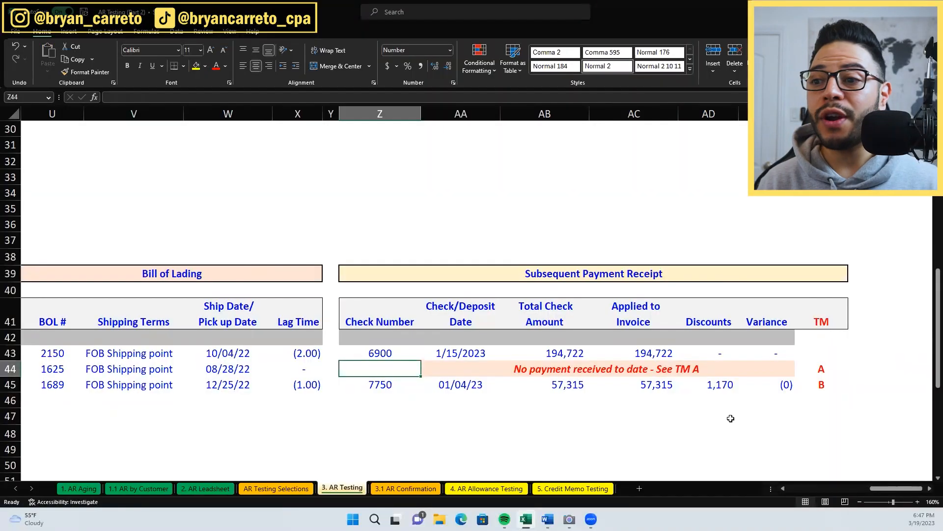
{"action": "key", "text": "Right"}
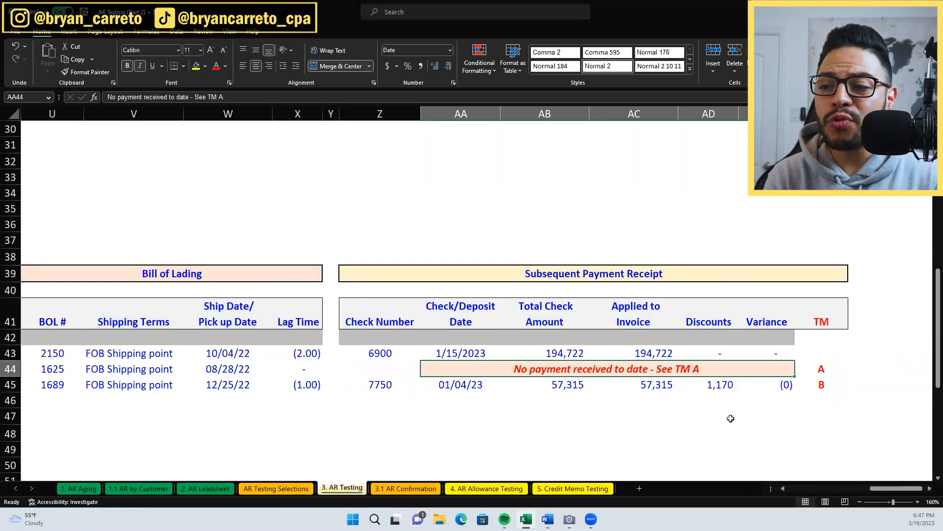
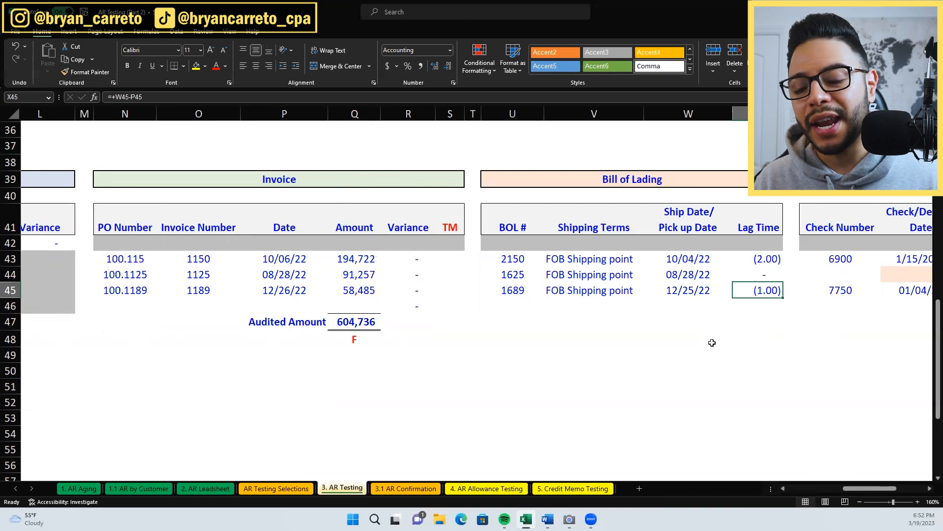
Review selection 4's check number, check/deposit date and total check amount in Z45 to AB45
{"action": "key", "text": "Right"}
{"action": "key", "text": "Right"}
{"action": "key", "text": "Right"}
{"action": "key", "text": "Right"}
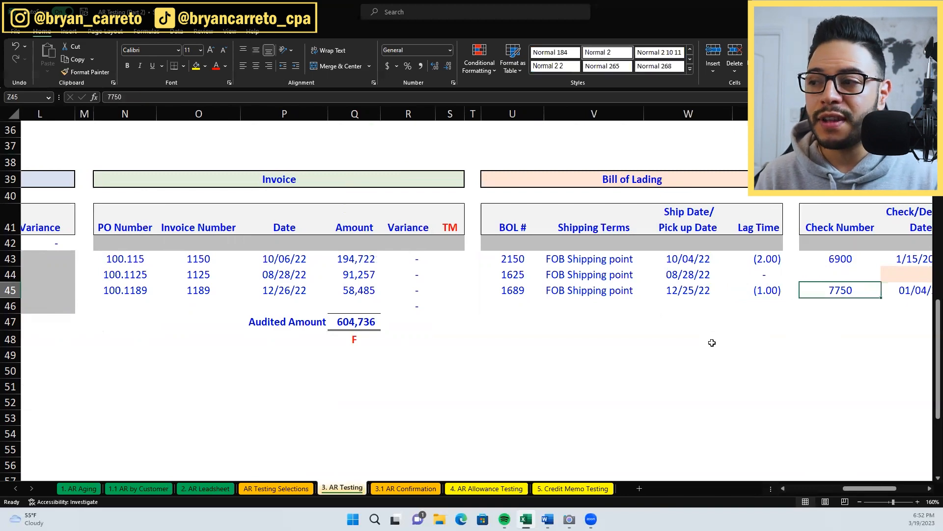
{"action": "key", "text": "Left"}
{"action": "key", "text": "Left"}
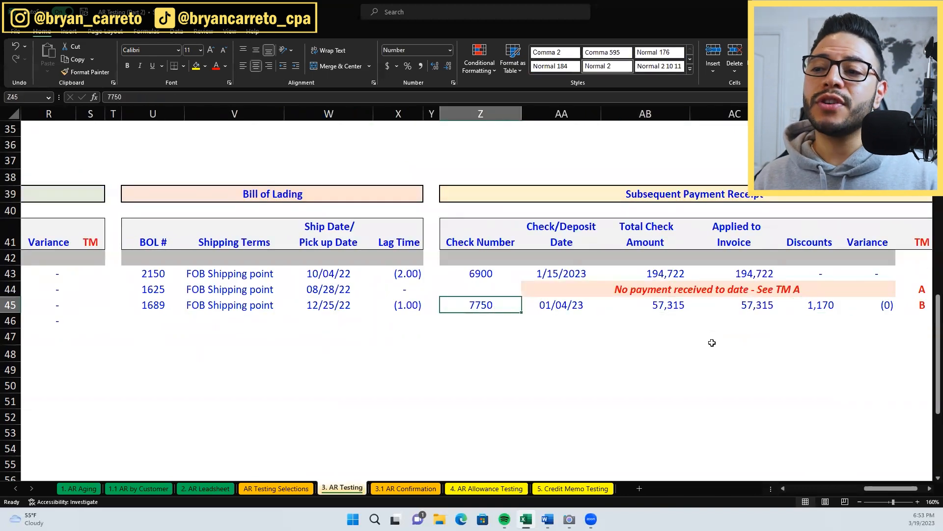
{"action": "key", "text": "Right"}
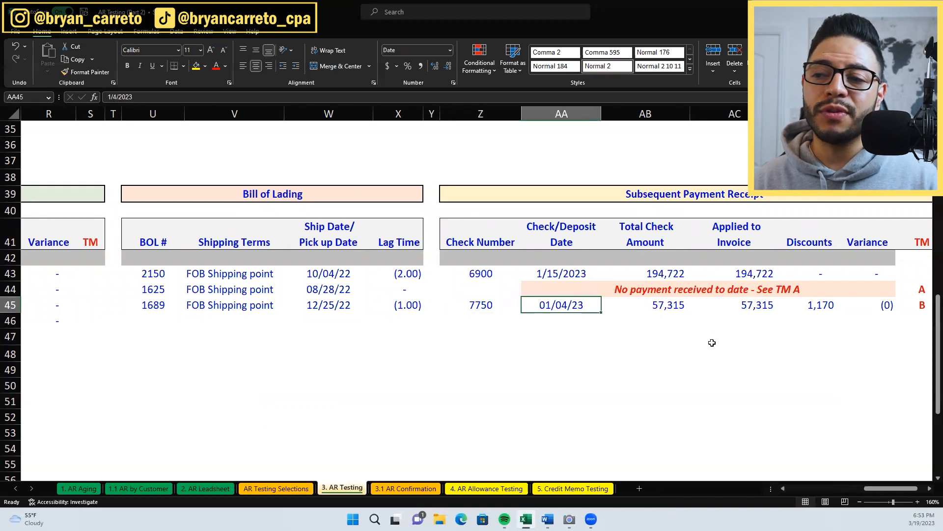
{"action": "key", "text": "Right"}
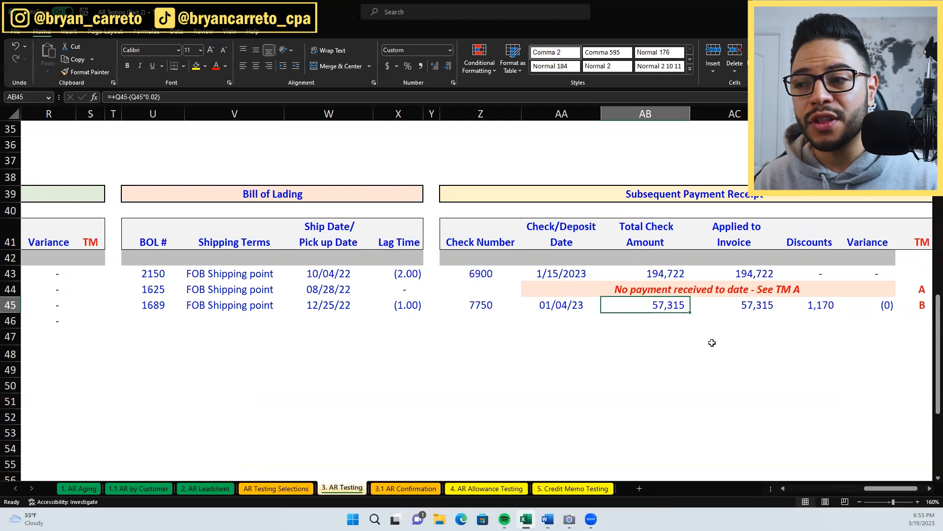
Go back from the Subsequent Payment Receipt section to selection 4's invoice amount in Q45
{"action": "key", "text": "Right"}
{"action": "key", "text": "Down"}
{"action": "key", "text": "Left"}
{"action": "key", "text": "Left"}
{"action": "key", "text": "Left"}
{"action": "key", "text": "Left"}
{"action": "key", "text": "Left"}
{"action": "key", "text": "Left"}
{"action": "key", "text": "Left"}
{"action": "key", "text": "Left"}
{"action": "key", "text": "Left"}
{"action": "key", "text": "Left"}
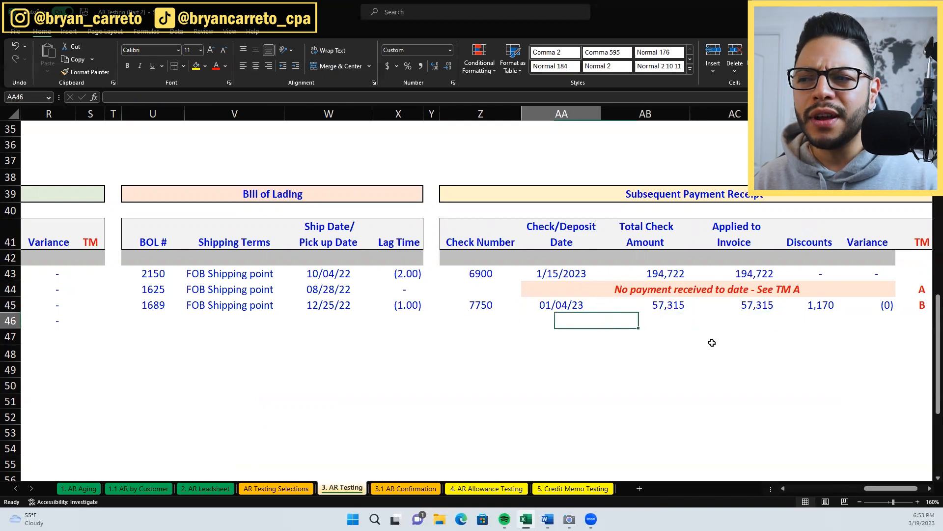
{"action": "key", "text": "Left"}
{"action": "key", "text": "Left"}
{"action": "key", "text": "Up"}
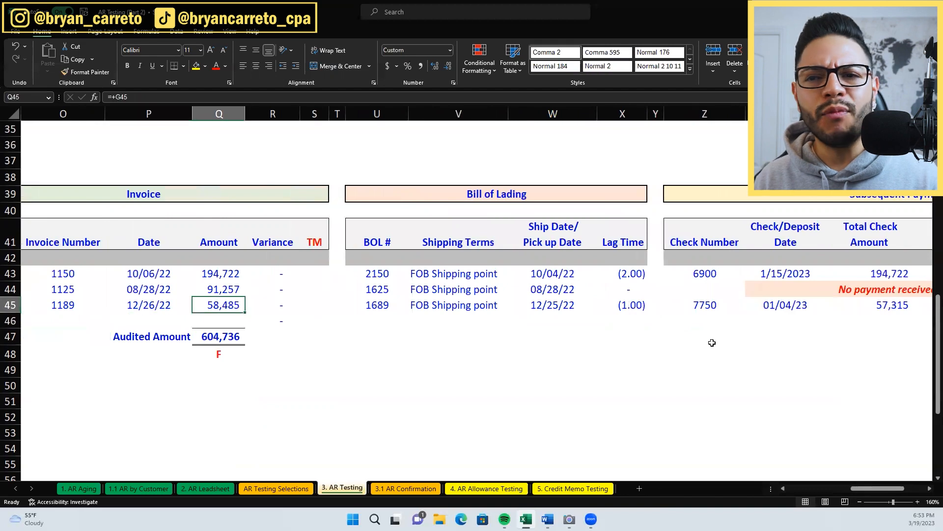
Go along row 45 to selection 4's total check amount and the amount applied to the invoice in AC45
{"action": "key", "text": "Right"}
{"action": "key", "text": "Right"}
{"action": "key", "text": "Right"}
{"action": "key", "text": "Right"}
{"action": "key", "text": "Right"}
{"action": "key", "text": "Right"}
{"action": "key", "text": "Right"}
{"action": "key", "text": "Right"}
{"action": "key", "text": "Right"}
{"action": "key", "text": "Right"}
{"action": "key", "text": "Right"}
{"action": "key", "text": "Right"}
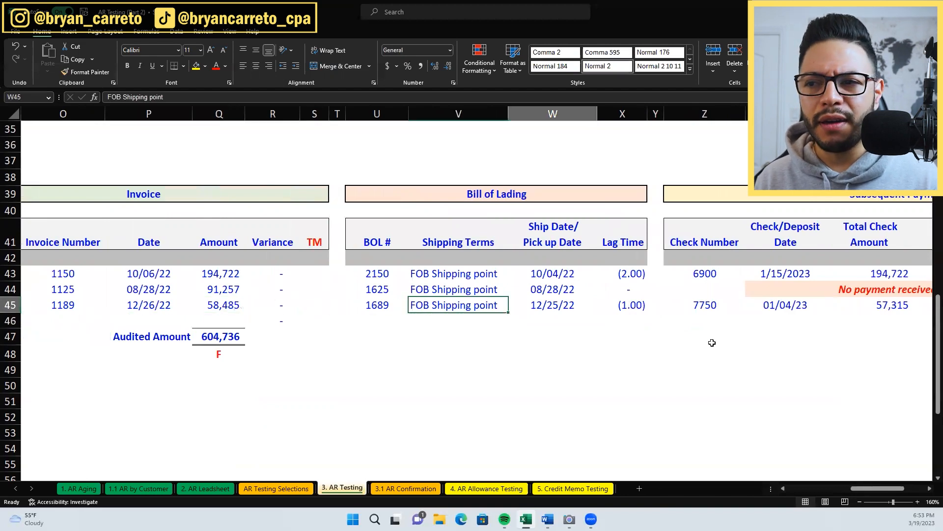
{"action": "key", "text": "Left"}
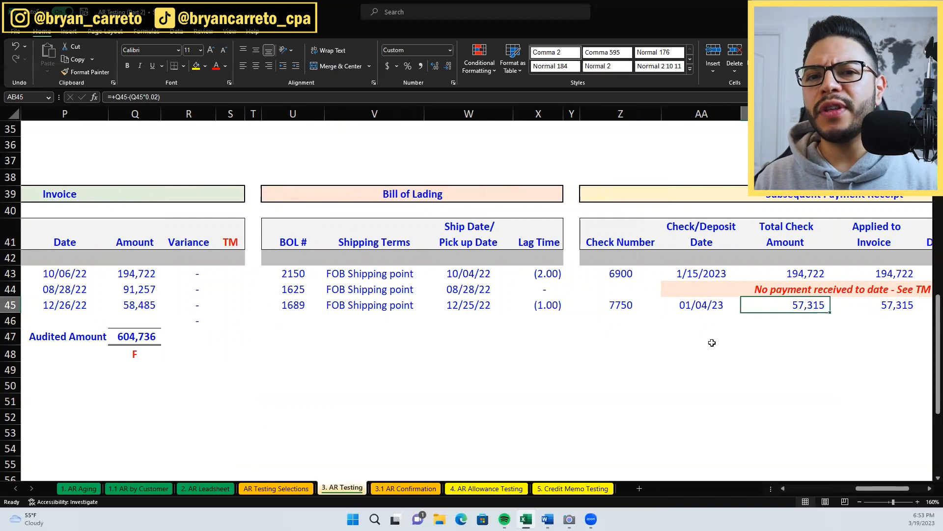
{"action": "scroll", "coordinate": [712, 342], "scroll_direction": "right", "scroll_amount": 3}
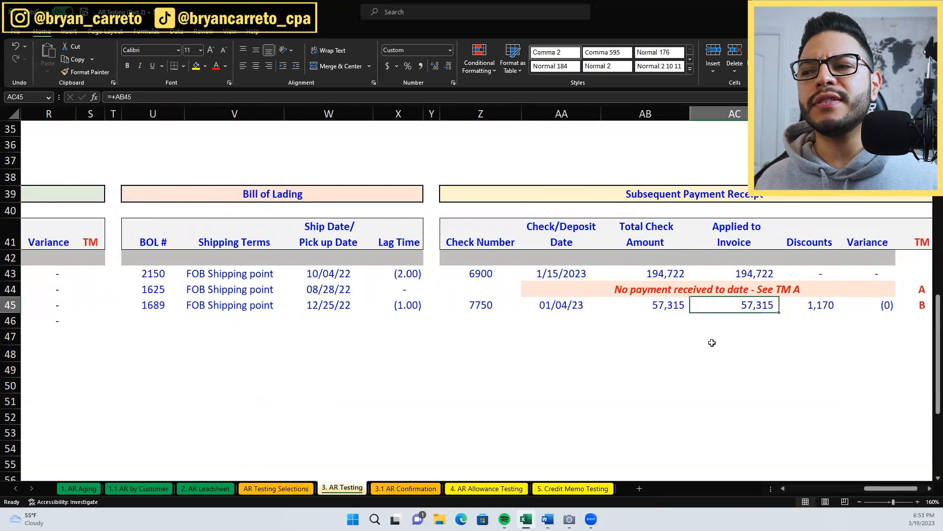
Return from the applied amount in AC45 to the invoice amount in Q45 to compare the two
{"action": "key", "text": "Left"}
{"action": "key", "text": "Left"}
{"action": "key", "text": "Left"}
{"action": "key", "text": "Left"}
{"action": "key", "text": "Left"}
{"action": "key", "text": "Left"}
{"action": "key", "text": "Left"}
{"action": "key", "text": "Left"}
{"action": "key", "text": "Left"}
{"action": "key", "text": "Left"}
{"action": "key", "text": "Left"}
{"action": "key", "text": "Left"}
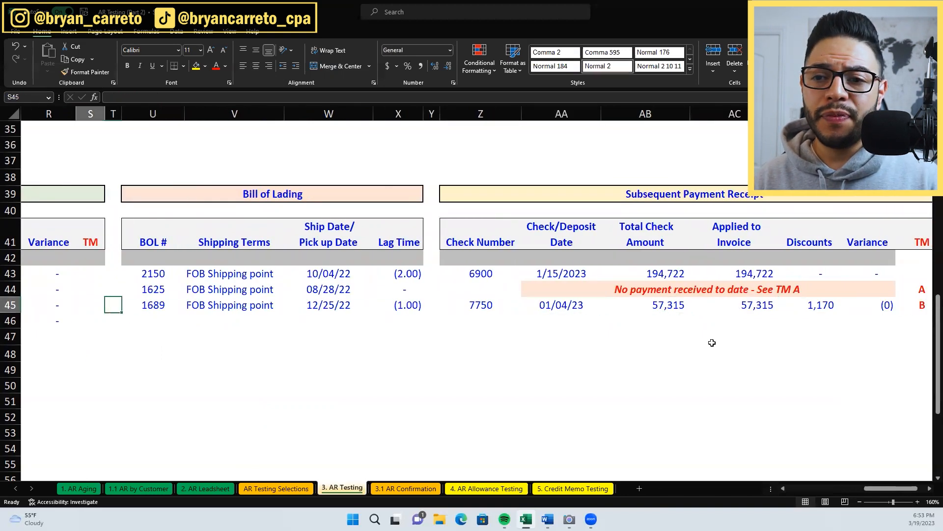
{"action": "key", "text": "Right"}
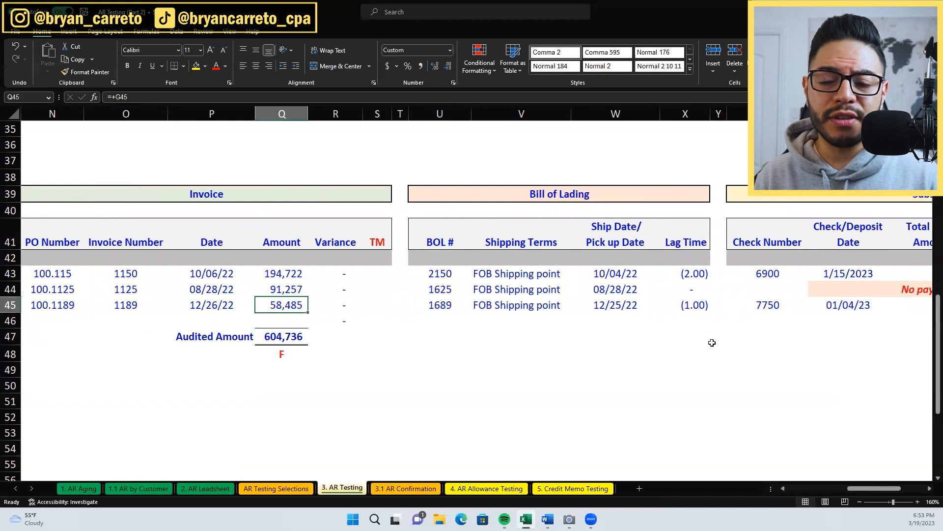
Go across row 45 to review the payment applied, the discount and the variance formula in AE45
{"action": "key", "text": "Right"}
{"action": "key", "text": "Right"}
{"action": "key", "text": "Right"}
{"action": "key", "text": "Right"}
{"action": "key", "text": "Right"}
{"action": "key", "text": "Right"}
{"action": "key", "text": "Right"}
{"action": "key", "text": "Right"}
{"action": "key", "text": "Right"}
{"action": "key", "text": "Right"}
{"action": "key", "text": "Right"}
{"action": "key", "text": "Right"}
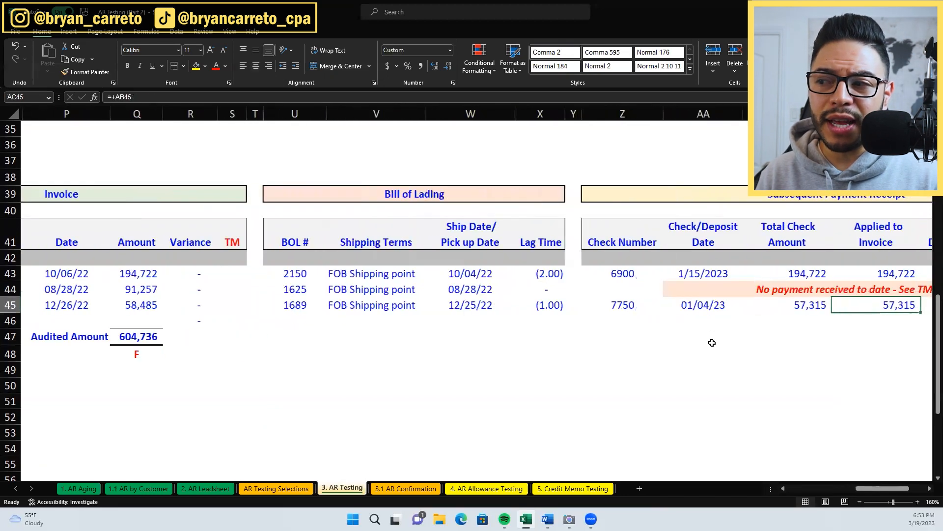
{"action": "key", "text": "Left"}
{"action": "key", "text": "Right"}
{"action": "key", "text": "Right"}
{"action": "key", "text": "Right"}
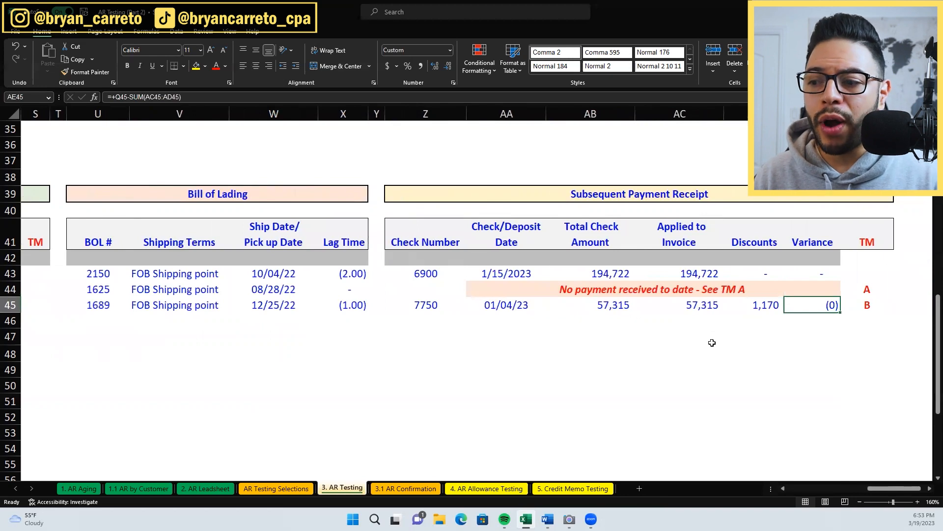
Go to tickmark B in AF45 and read its explanation in B55 of the Tickmark Legend along with discount table b1
{"action": "scroll", "coordinate": [755, 379], "scroll_direction": "down", "scroll_amount": 1}
{"action": "key", "text": "Right"}
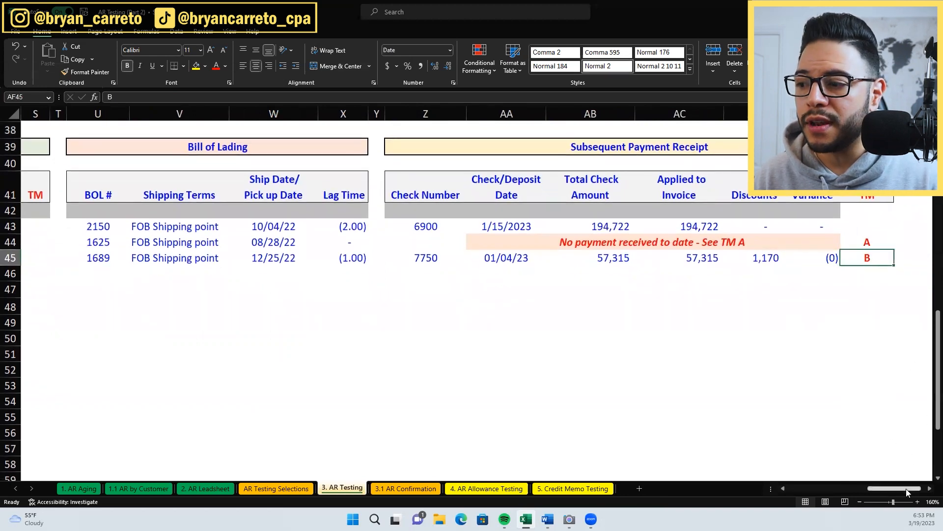
{"action": "scroll", "coordinate": [906, 488], "scroll_direction": "right", "scroll_amount": 1}
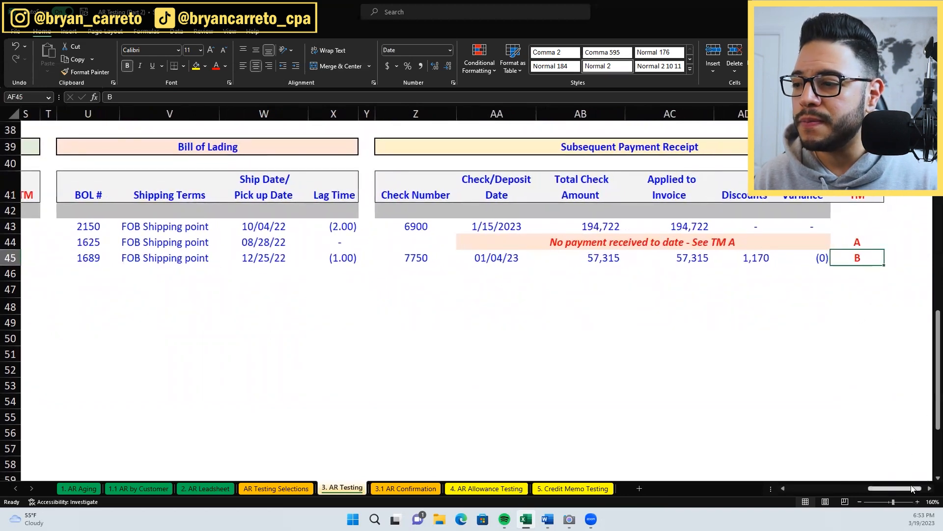
{"action": "scroll", "coordinate": [911, 488], "scroll_direction": "left", "scroll_amount": 10}
{"action": "left_click", "coordinate": [588, 418]}
{"action": "scroll", "coordinate": [428, 393], "scroll_direction": "down", "scroll_amount": 1}
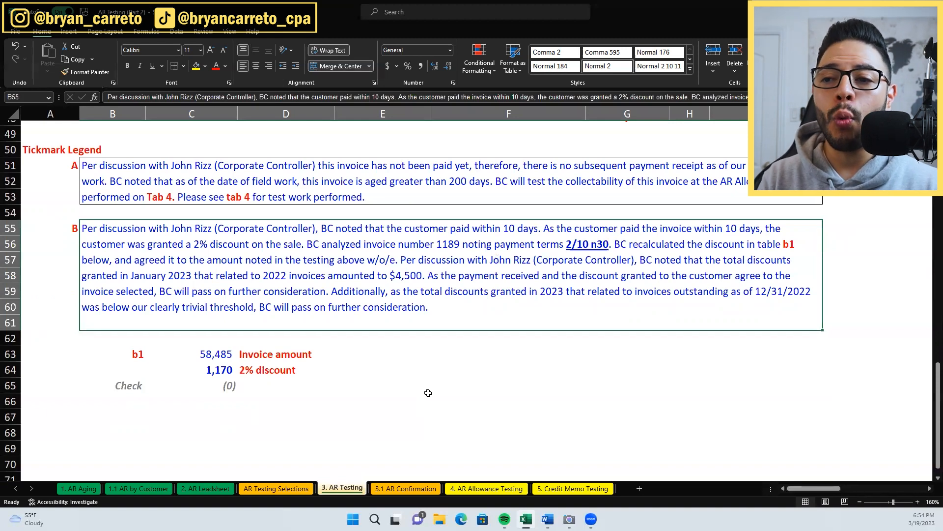
Return from the Tickmark Legend to the Subsequent Payment Receipt section and select selection 4's total check amount in AB45
{"action": "scroll", "coordinate": [673, 389], "scroll_direction": "up", "scroll_amount": 2}
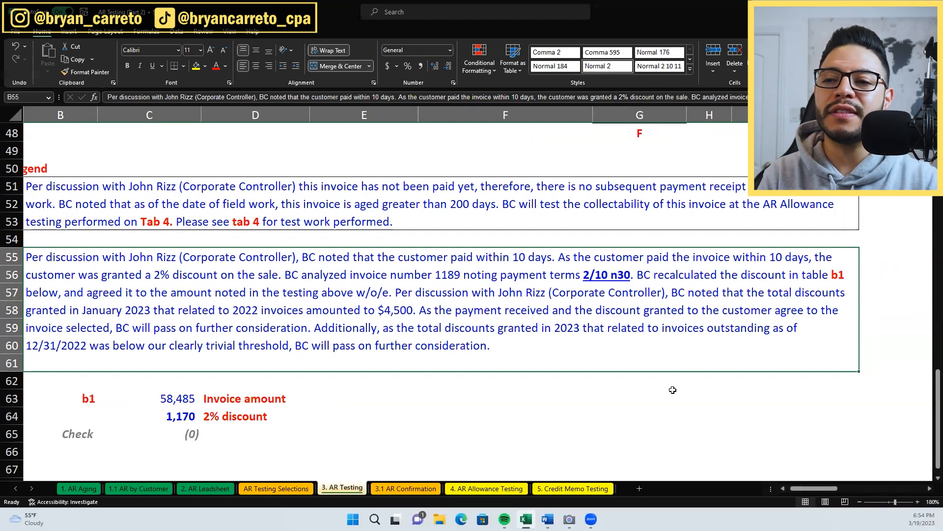
{"action": "scroll", "coordinate": [570, 335], "scroll_direction": "up", "scroll_amount": 4}
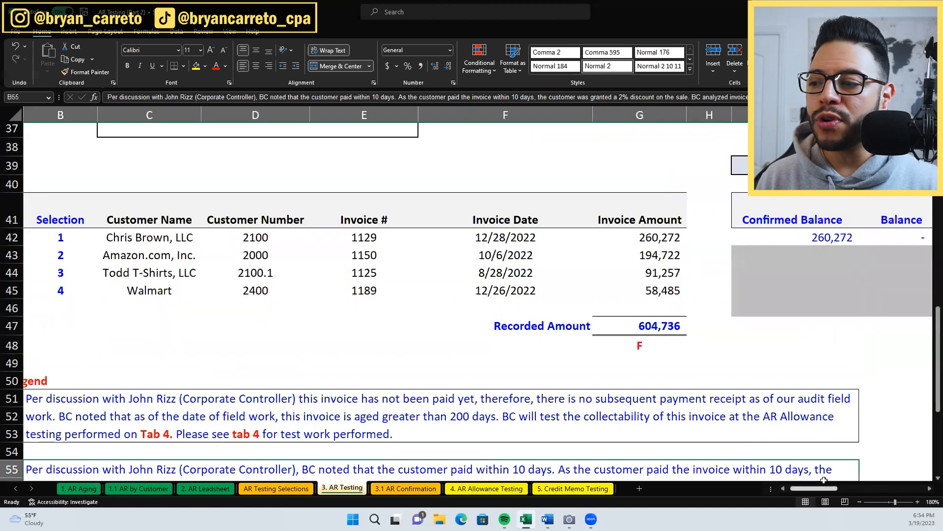
{"action": "left_click_drag", "start_coordinate": [814, 487], "coordinate": [868, 422]}
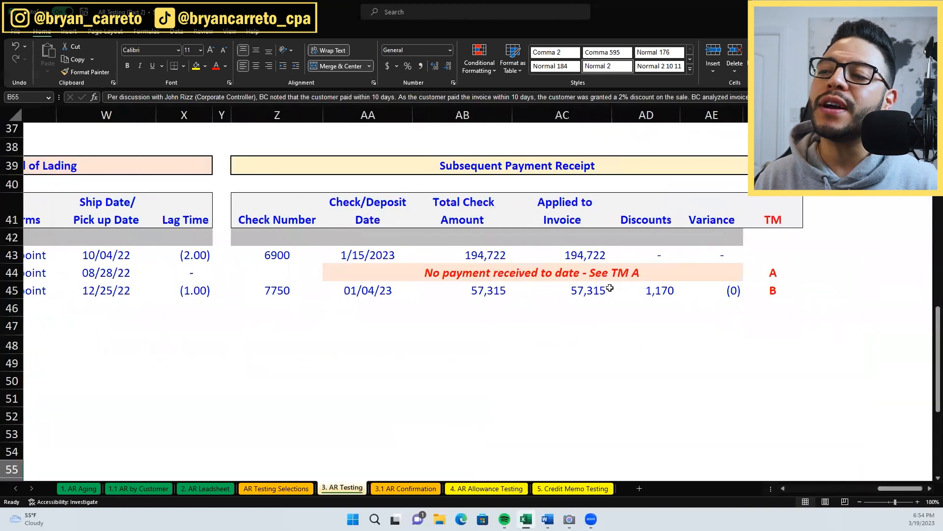
{"action": "left_click", "coordinate": [481, 293]}
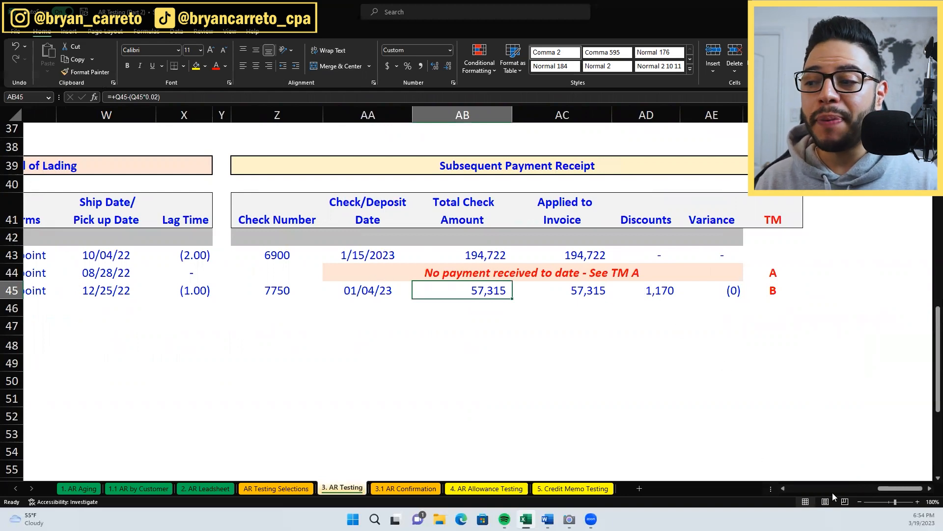
Compare selection 4's ship date in W45 with its check/deposit date in AA45
{"action": "left_click_drag", "start_coordinate": [891, 492], "coordinate": [885, 490]}
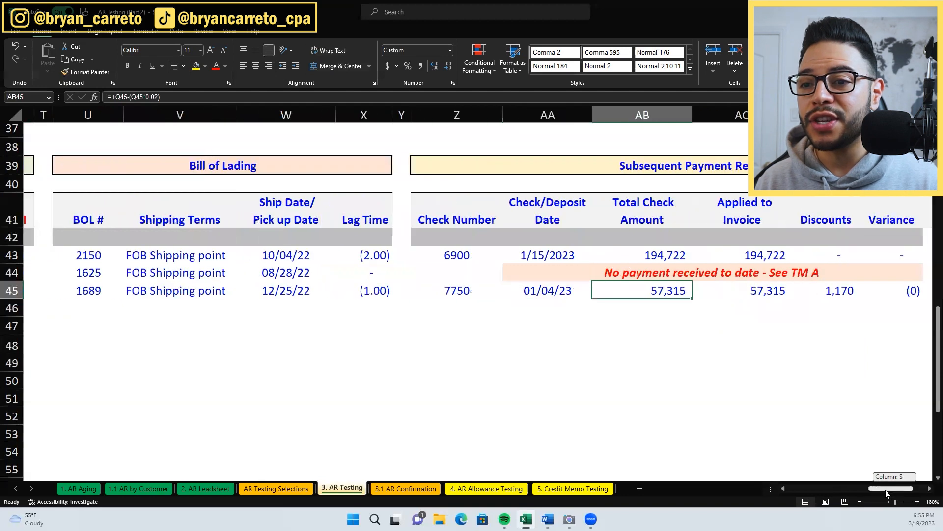
{"action": "left_click", "coordinate": [281, 291]}
{"action": "left_click", "coordinate": [541, 290]}
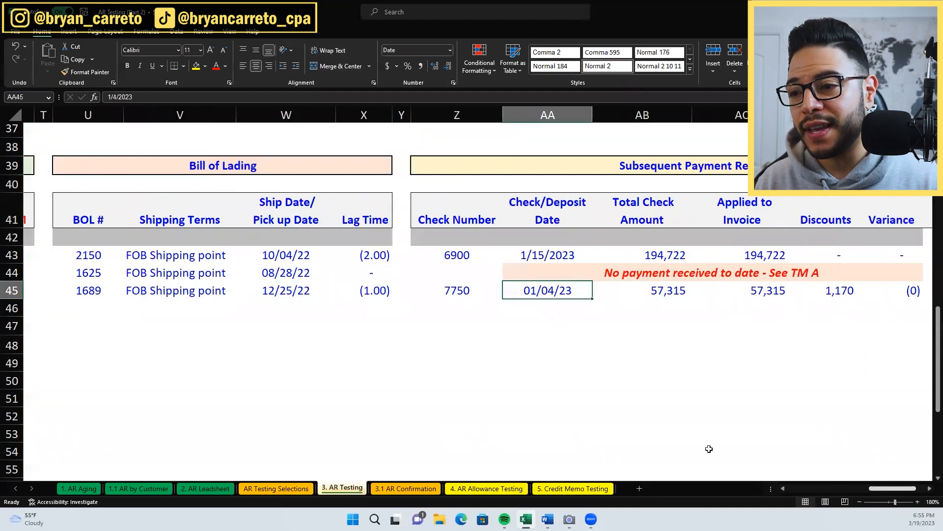
Go to discount table b1 below the Tickmark Legend and inspect the invoice amount formula in C63
{"action": "scroll", "coordinate": [583, 381], "scroll_direction": "left", "scroll_amount": 6}
{"action": "scroll", "coordinate": [583, 381], "scroll_direction": "down", "scroll_amount": 4}
{"action": "left_click", "coordinate": [261, 393]}
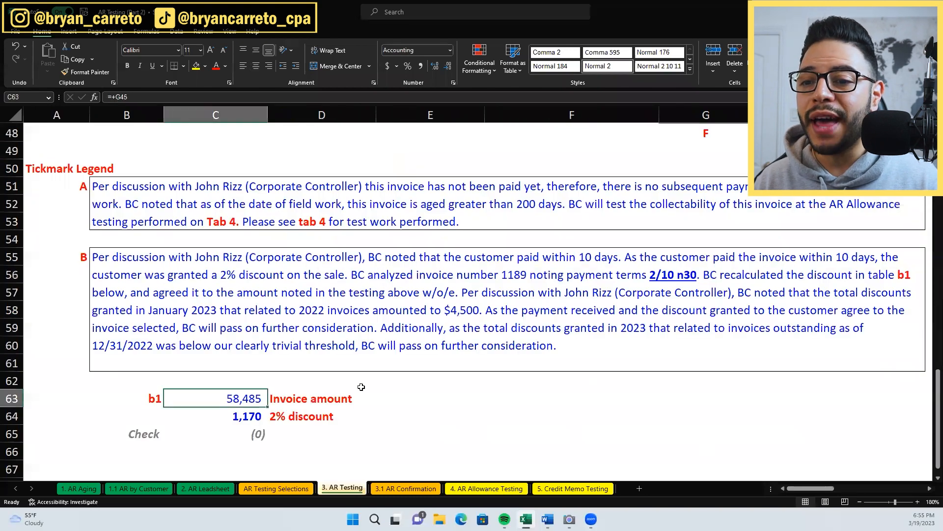
{"action": "key", "text": "F2"}
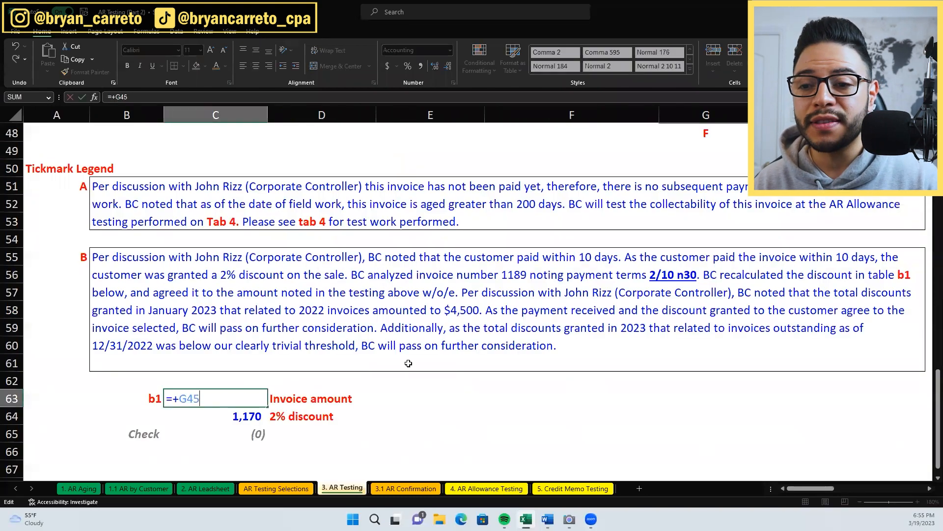
{"action": "key", "text": "Escape"}
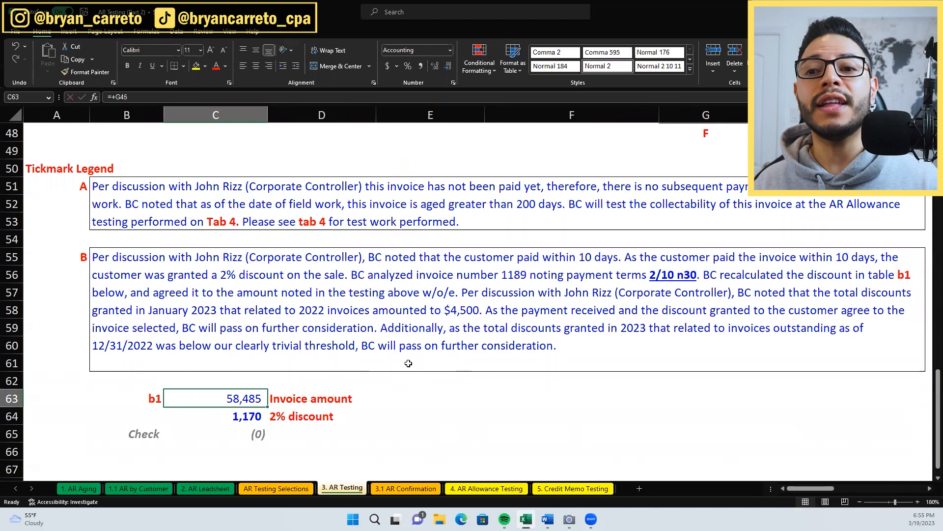
{"action": "key", "text": "F2"}
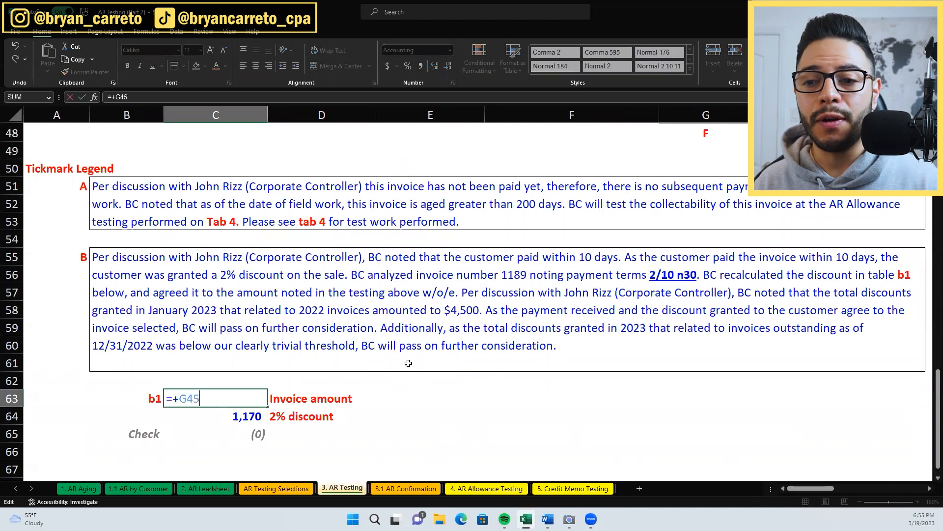
{"action": "key", "text": "Escape"}
Inspect the 2% discount formula in C64 of table b1
{"action": "key", "text": "Down"}
{"action": "key", "text": "F2"}
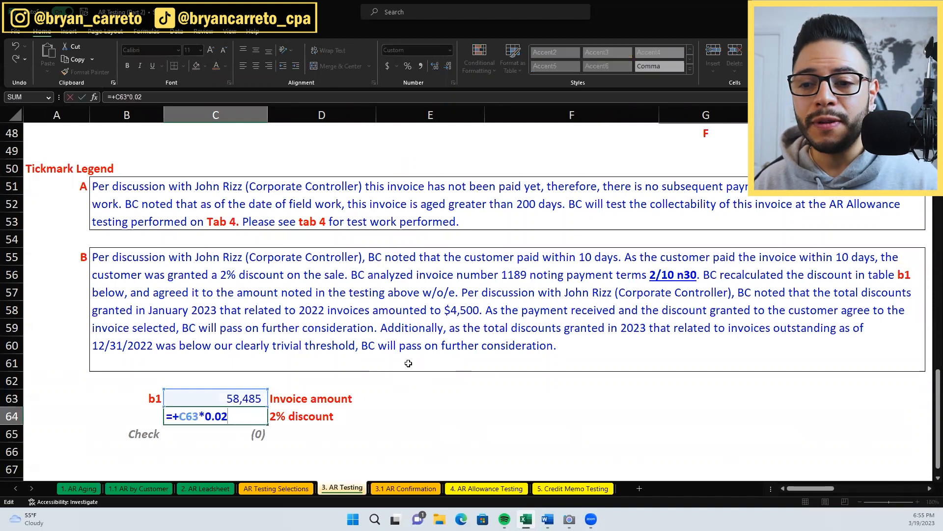
{"action": "key", "text": "Escape"}
{"action": "key", "text": "F2"}
{"action": "key", "text": "Escape"}
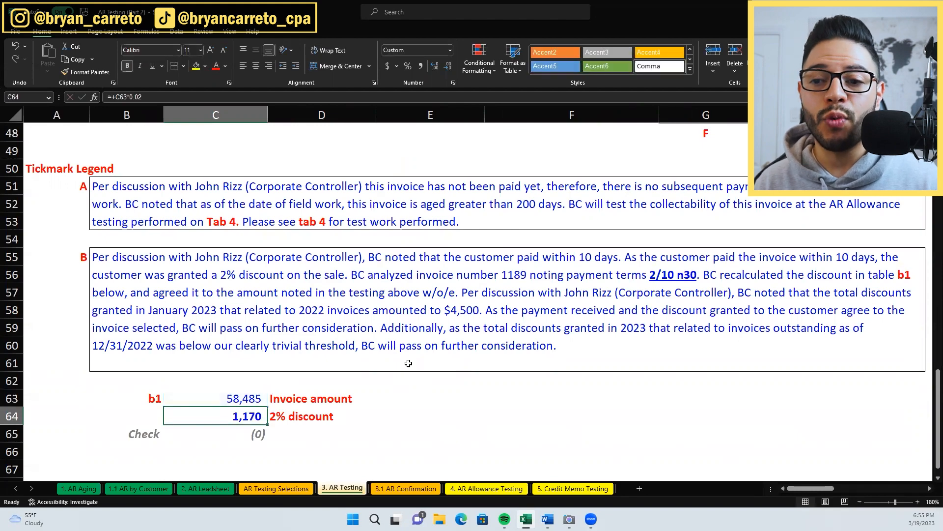
Return to row 45 of the Subsequent Payment Receipt section and select the applied amount and discount in AC45:AD45
{"action": "scroll", "coordinate": [409, 363], "scroll_direction": "up", "scroll_amount": 2}
{"action": "left_click_drag", "start_coordinate": [826, 487], "coordinate": [905, 465]}
{"action": "left_click", "coordinate": [708, 239]}
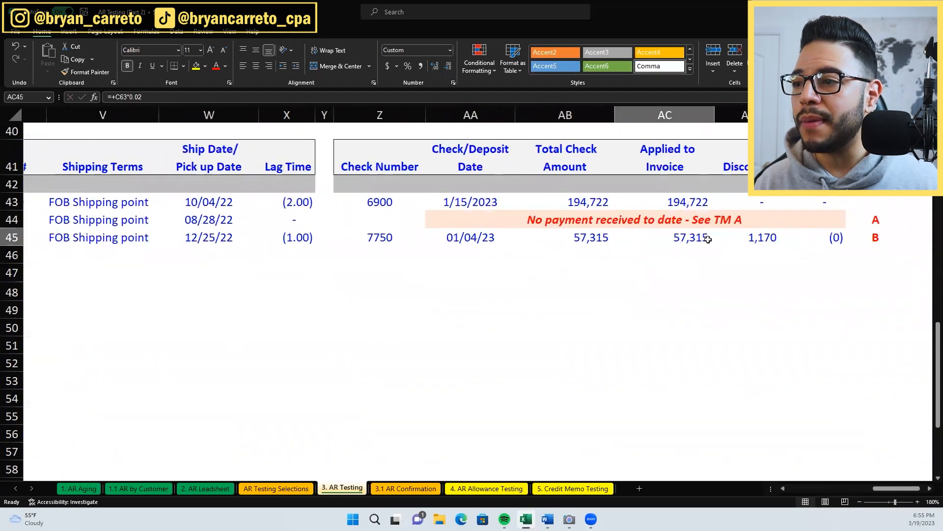
{"action": "left_click_drag", "start_coordinate": [707, 238], "coordinate": [763, 238]}
Open tickmark B's explanation in B55 and highlight the sentence about the total discounts granted in January 2023
{"action": "left_click_drag", "start_coordinate": [893, 489], "coordinate": [693, 469]}
{"action": "scroll", "coordinate": [472, 295], "scroll_direction": "down", "scroll_amount": 2}
{"action": "double_click", "coordinate": [469, 339]}
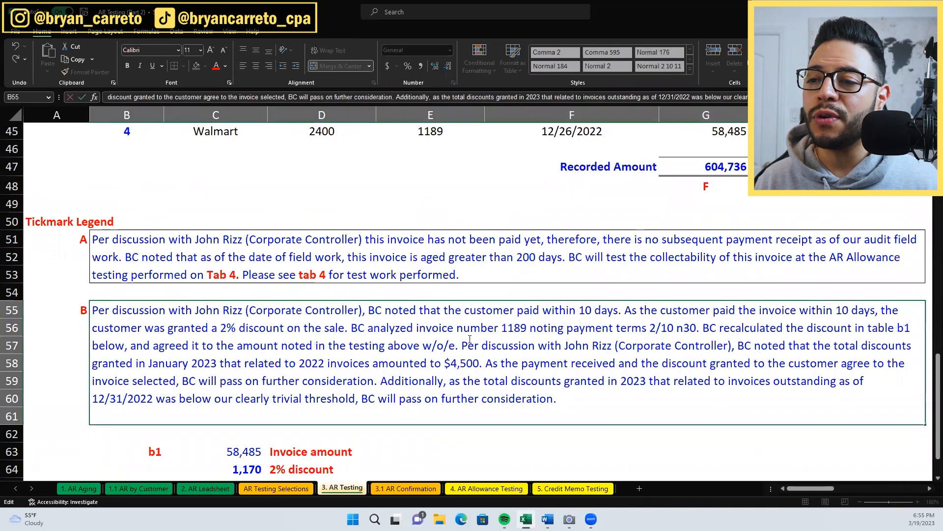
{"action": "left_click_drag", "start_coordinate": [462, 346], "coordinate": [615, 364]}
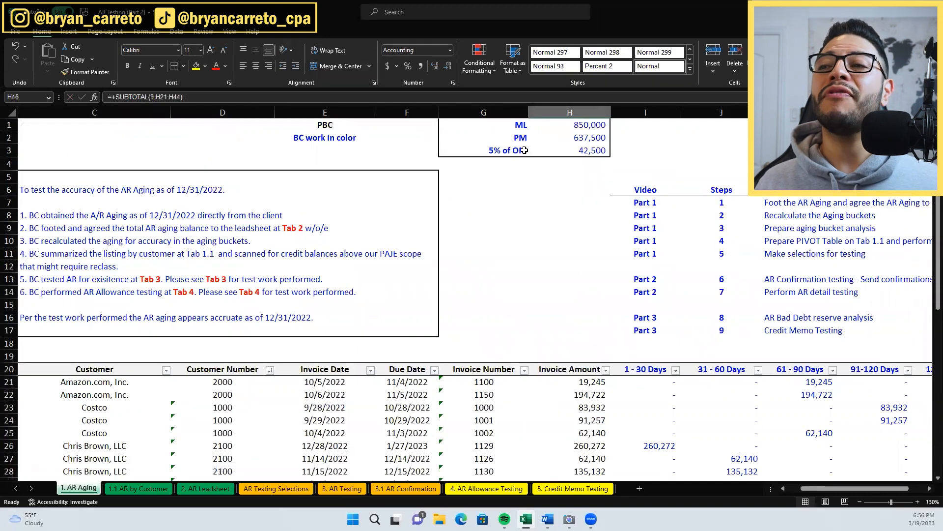
On the 1. AR Aging sheet, change the threshold label in G3 to "5% of ML"
{"action": "left_click", "coordinate": [524, 151]}
{"action": "key", "text": "F2"}
{"action": "key", "text": "BackSpace"}
{"action": "key", "text": "BackSpace"}
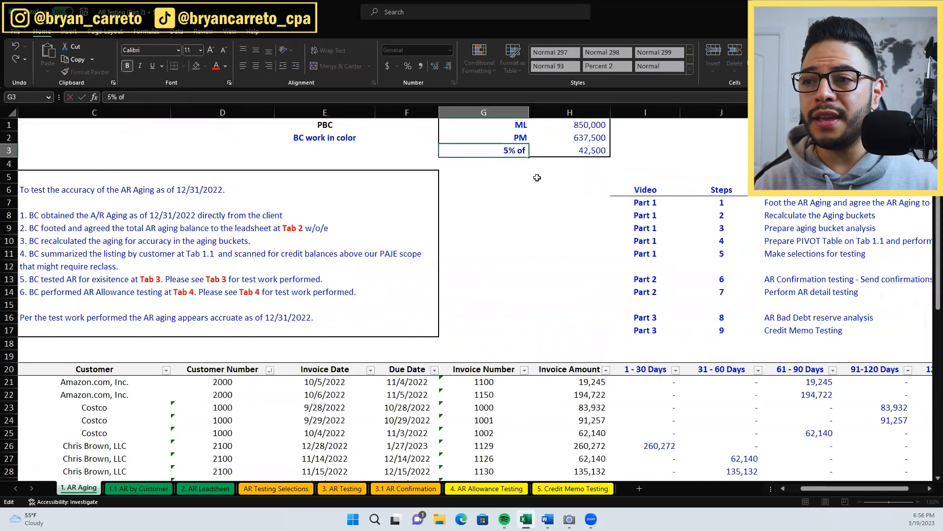
{"action": "type", "text": "ML"}
{"action": "key", "text": "Tab"}
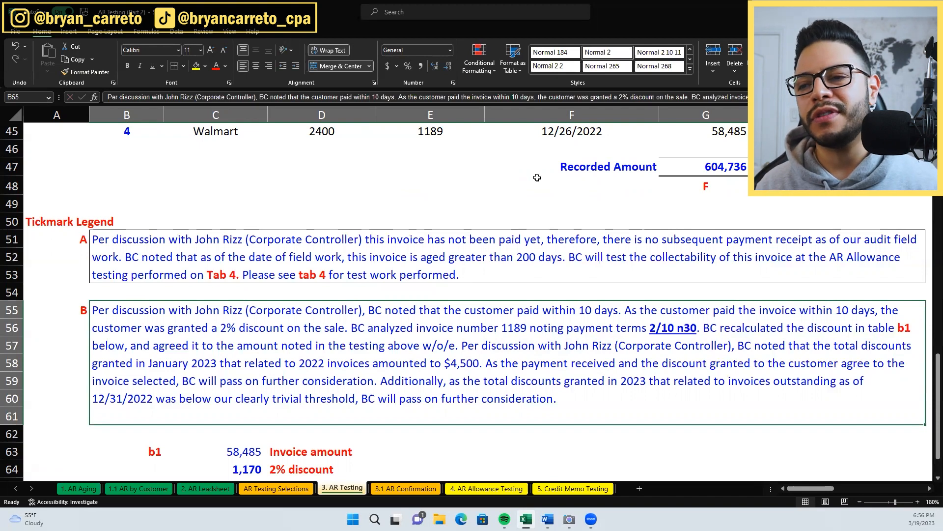
Set the 3. AR Testing sheet's zoom to 110% and look across all the testing sections
{"action": "scroll", "coordinate": [702, 381], "scroll_direction": "up", "scroll_amount": 5}
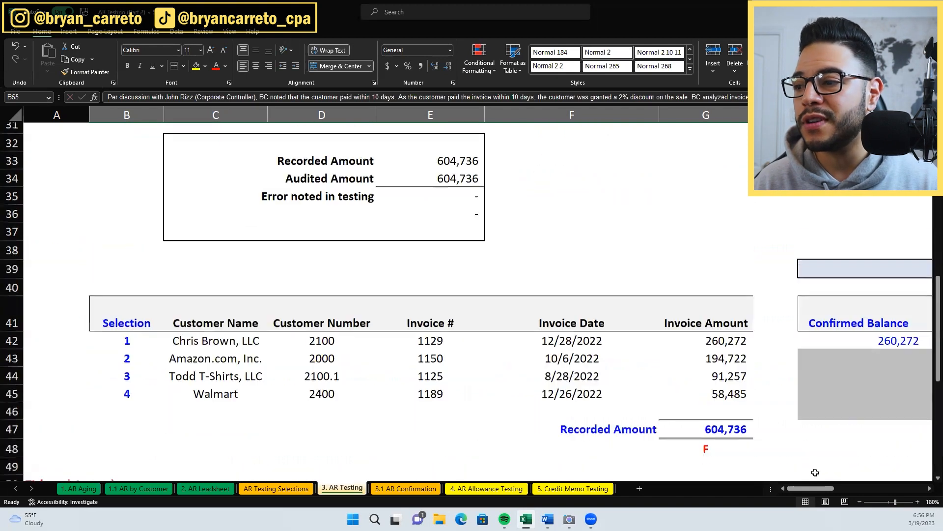
{"action": "key", "text": "alt+w"}
{"action": "type", "text": "q110"}
{"action": "key", "text": "Return"}
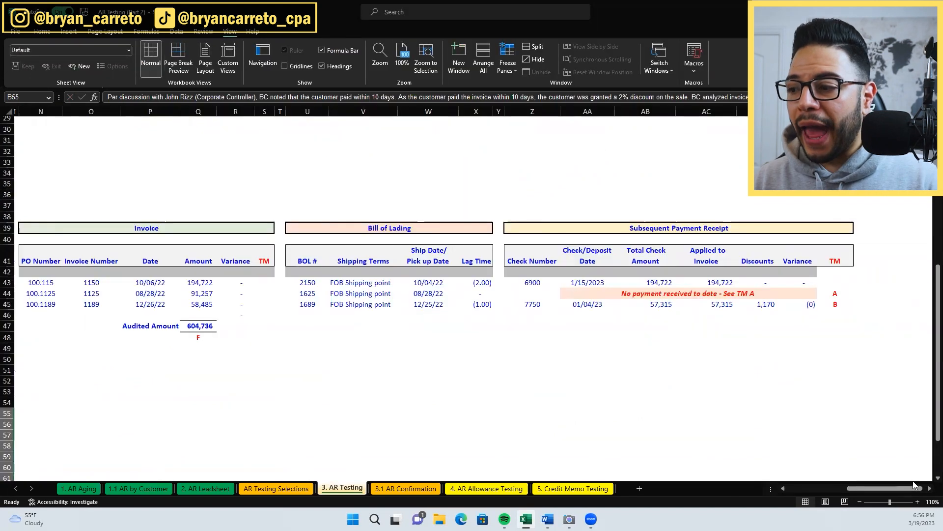
{"action": "scroll", "coordinate": [763, 383], "scroll_direction": "left", "scroll_amount": 6}
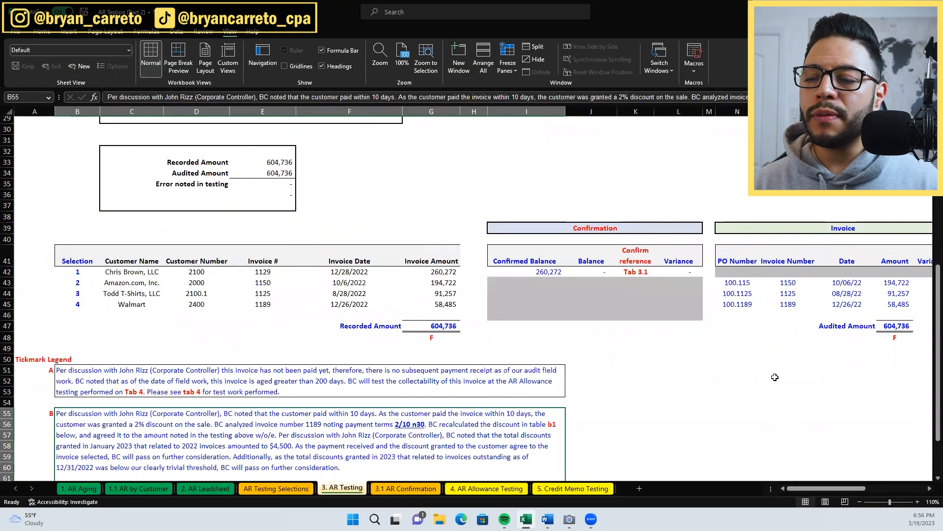
Inspect the SUM formula behind the Recorded Amount total of the selected invoices in G47
{"action": "left_click", "coordinate": [454, 325]}
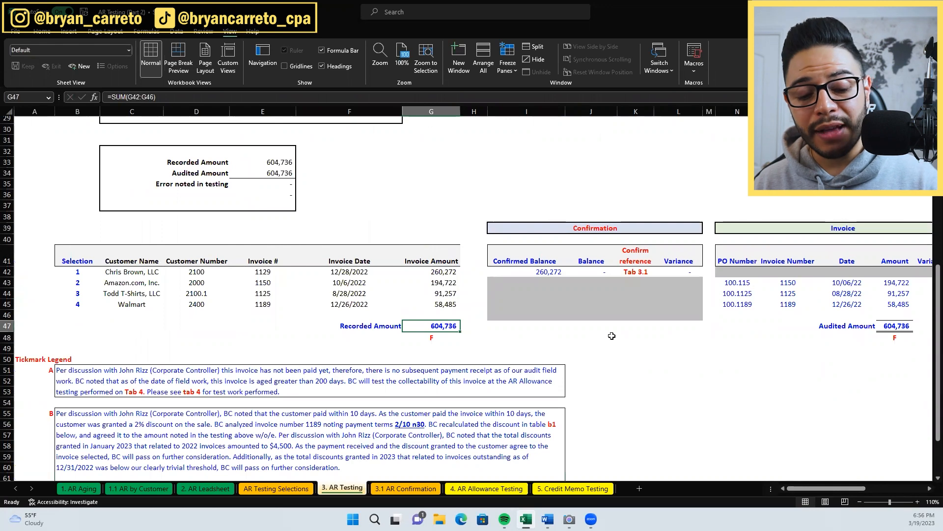
{"action": "key", "text": "F2"}
{"action": "key", "text": "Escape"}
{"action": "key", "text": "F2"}
{"action": "key", "text": "Escape"}
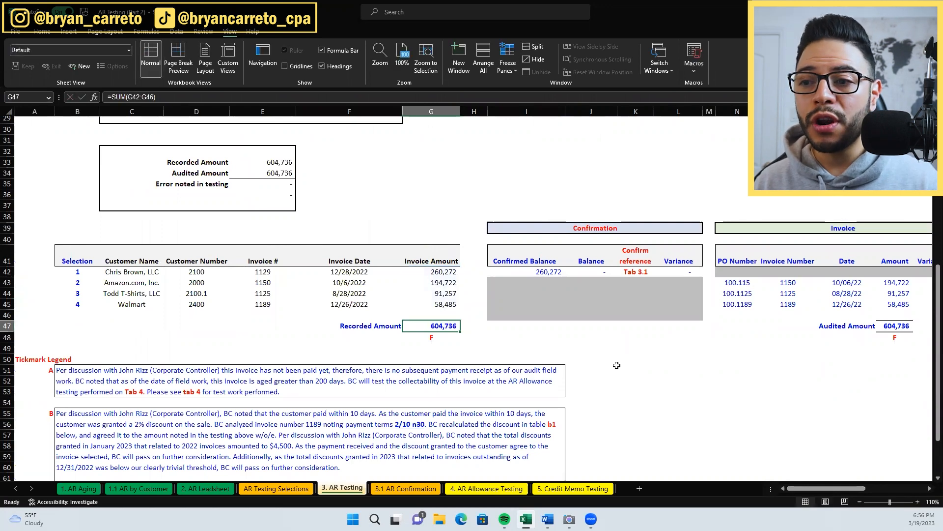
{"action": "key", "text": "F2"}
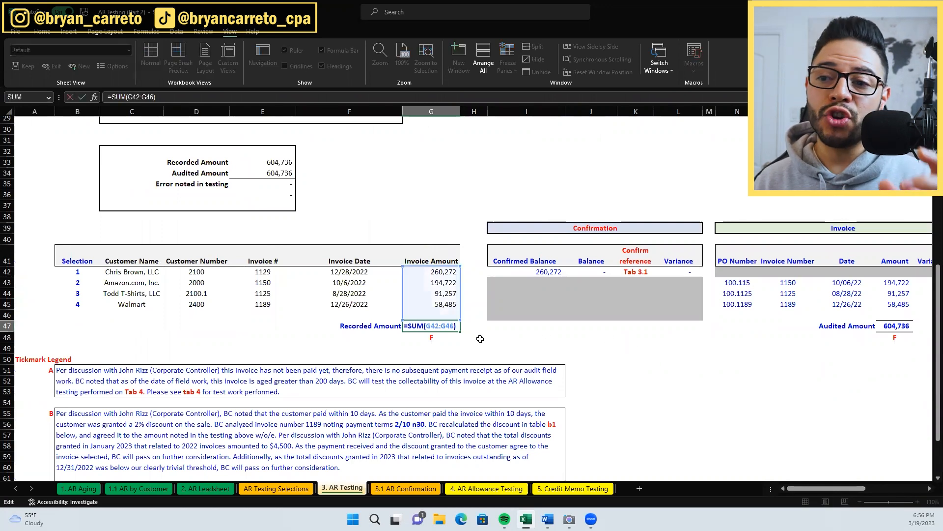
{"action": "key", "text": "Escape"}
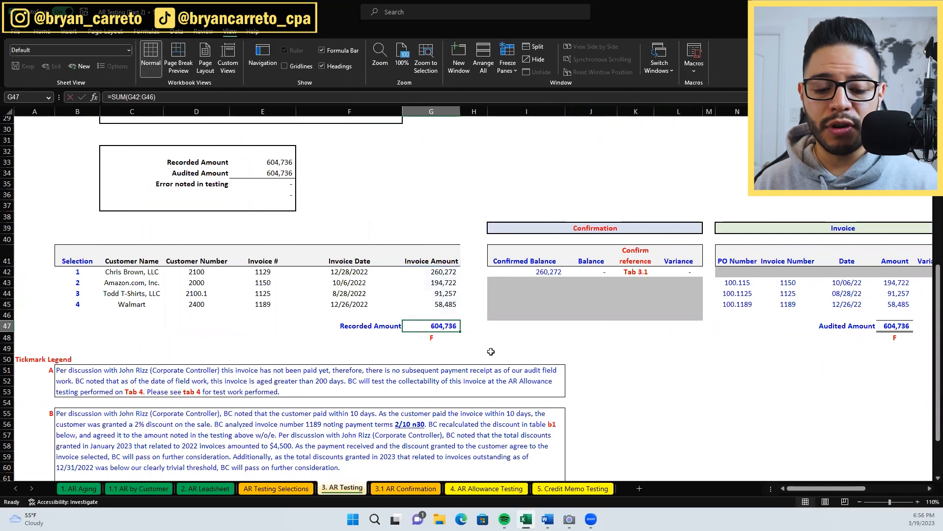
{"action": "key", "text": "F2"}
{"action": "key", "text": "Escape"}
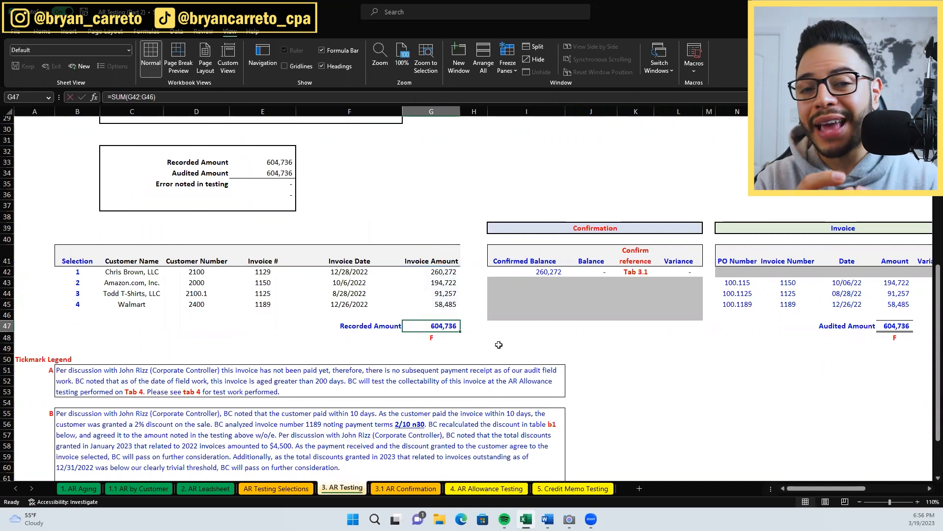
Review the CPA Swag, Inc. population amount in E24, then trace the Recorded Amount in E33 to G47
{"action": "scroll", "coordinate": [499, 344], "scroll_direction": "up", "scroll_amount": 5}
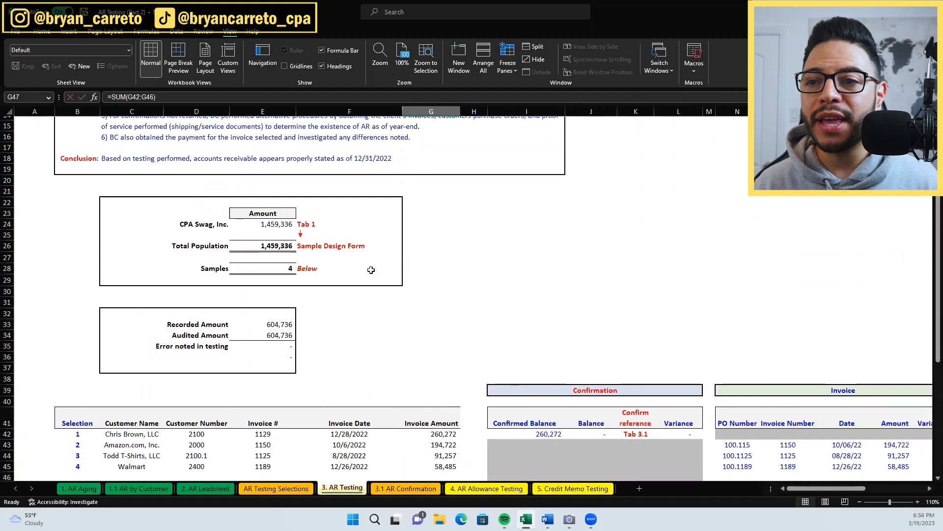
{"action": "left_click", "coordinate": [278, 224]}
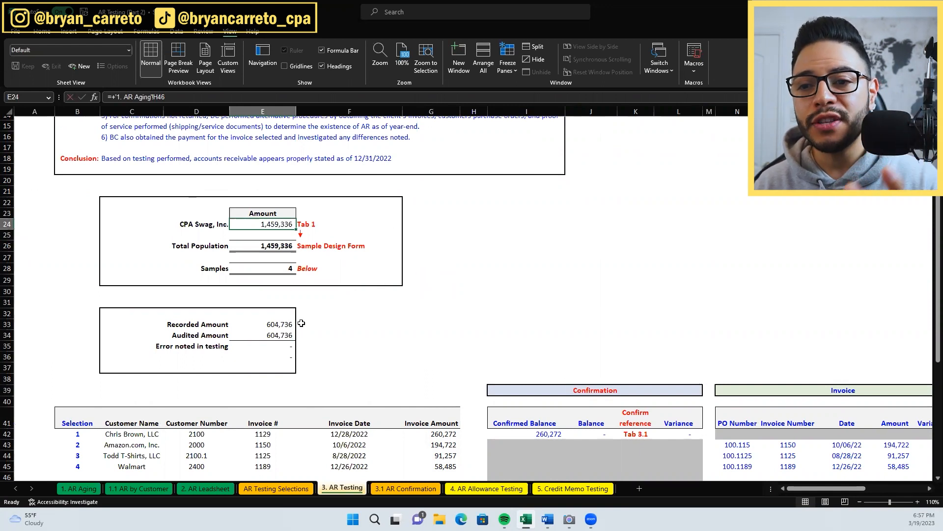
{"action": "scroll", "coordinate": [297, 321], "scroll_direction": "down", "scroll_amount": 1}
{"action": "left_click", "coordinate": [287, 293]}
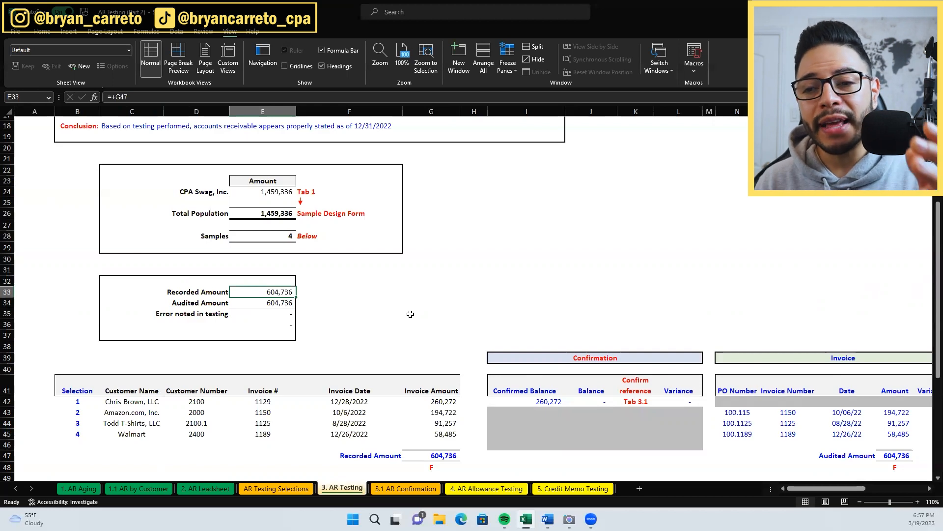
{"action": "scroll", "coordinate": [410, 344], "scroll_direction": "down", "scroll_amount": 1}
{"action": "left_click", "coordinate": [449, 423]}
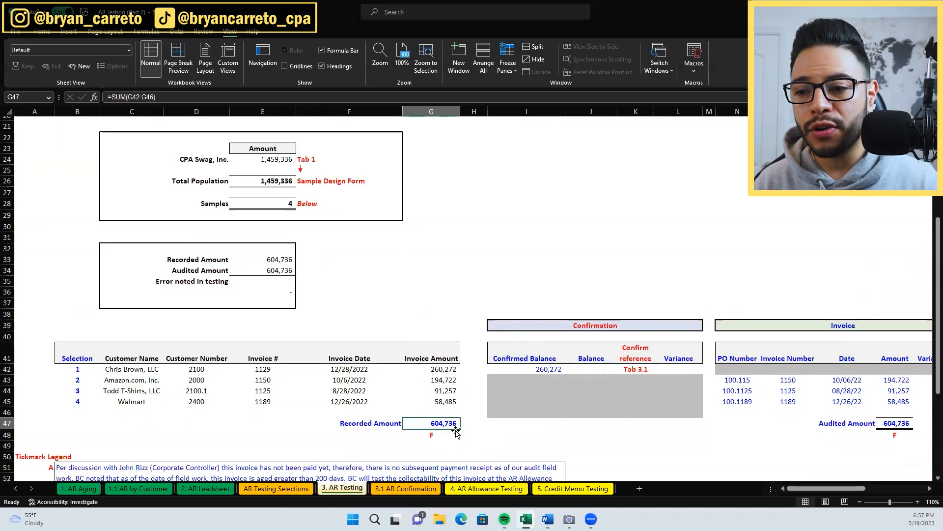
Inspect the Audited Amount formula in Q47, which combines the confirmed balance and the tested invoice amounts
{"action": "scroll", "coordinate": [663, 390], "scroll_direction": "down", "scroll_amount": 1}
{"action": "scroll", "coordinate": [663, 390], "scroll_direction": "right", "scroll_amount": 2}
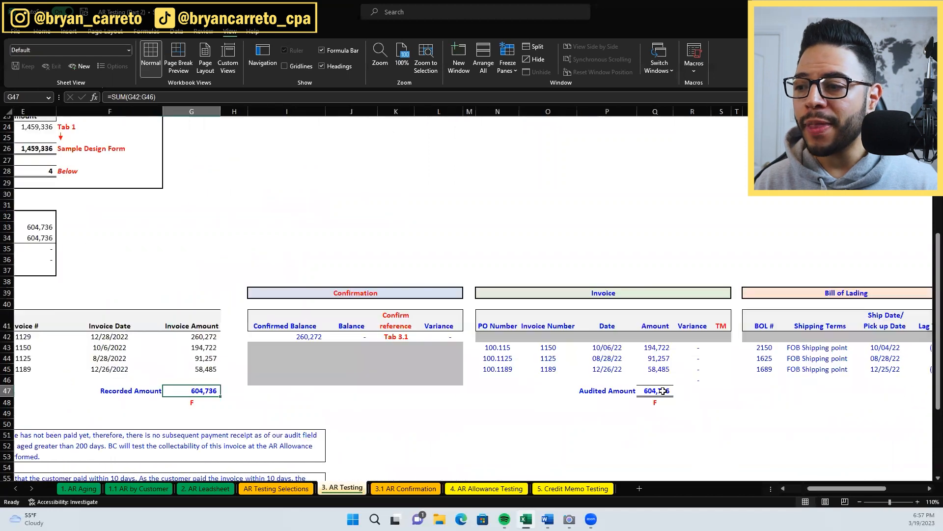
{"action": "left_click", "coordinate": [663, 391]}
{"action": "key", "text": "F2"}
{"action": "key", "text": "Escape"}
{"action": "key", "text": "F2"}
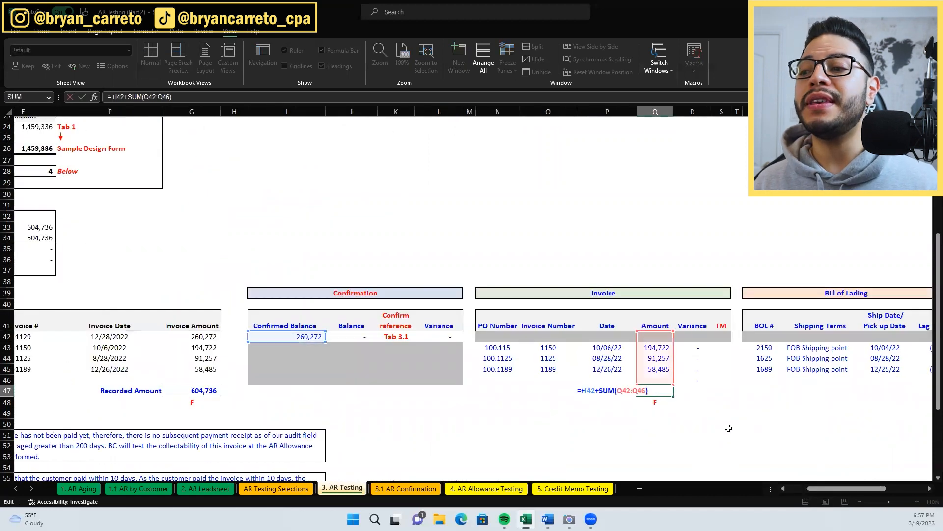
{"action": "key", "text": "Escape"}
{"action": "key", "text": "F2"}
{"action": "key", "text": "Escape"}
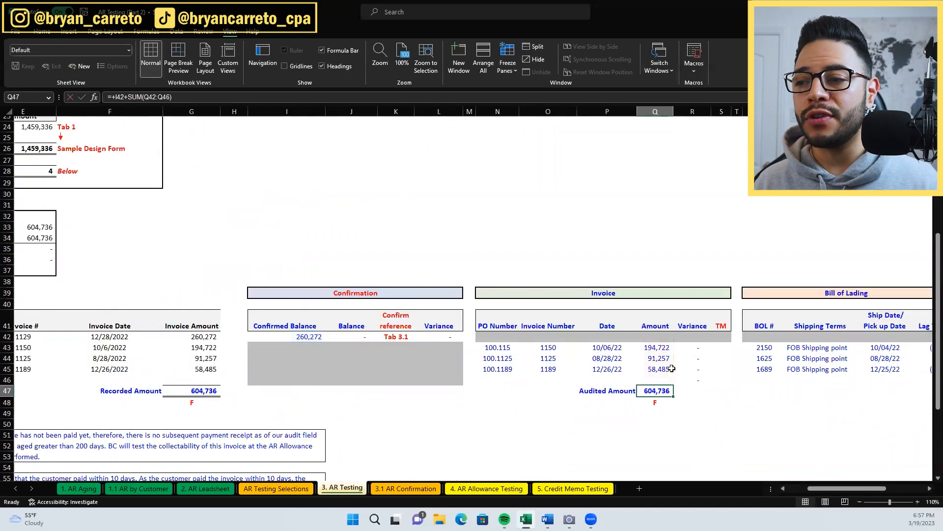
Go down the tested invoice amounts from Q43 to the Audited Amount in Q47 and recheck their formulas
{"action": "left_click", "coordinate": [659, 346]}
{"action": "key", "text": "Down"}
{"action": "key", "text": "Down"}
{"action": "key", "text": "Down"}
{"action": "key", "text": "Down"}
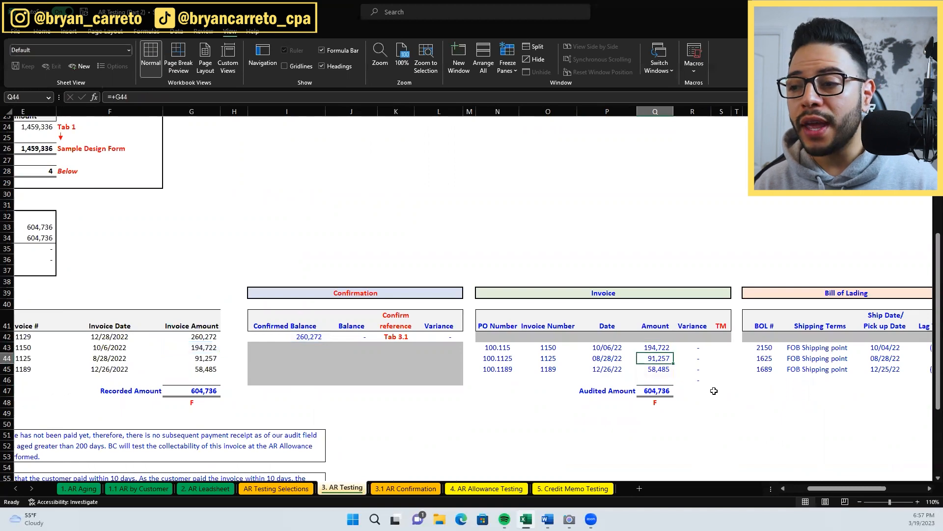
{"action": "key", "text": "F2"}
{"action": "key", "text": "Escape"}
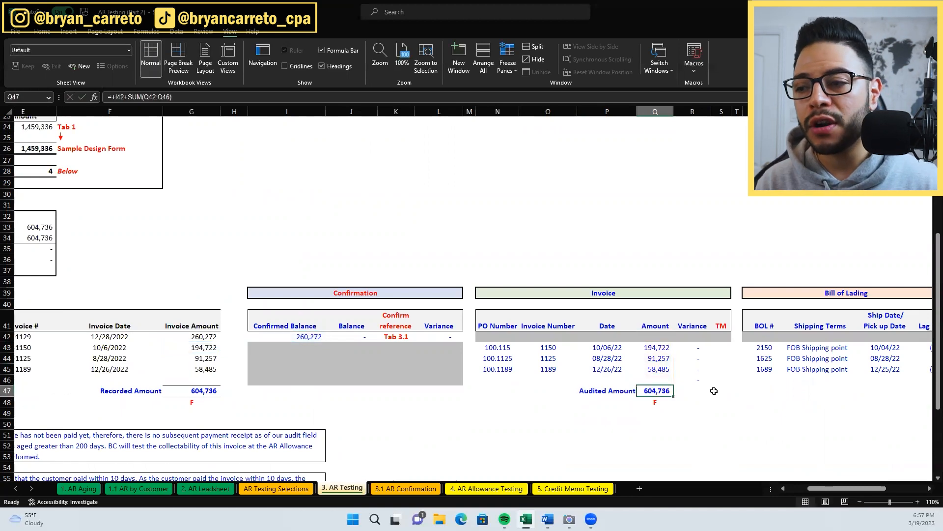
Return to the Recorded Amount in E33, set the zoom to 140%, and check its link to G47
{"action": "left_click_drag", "start_coordinate": [860, 489], "coordinate": [813, 491]}
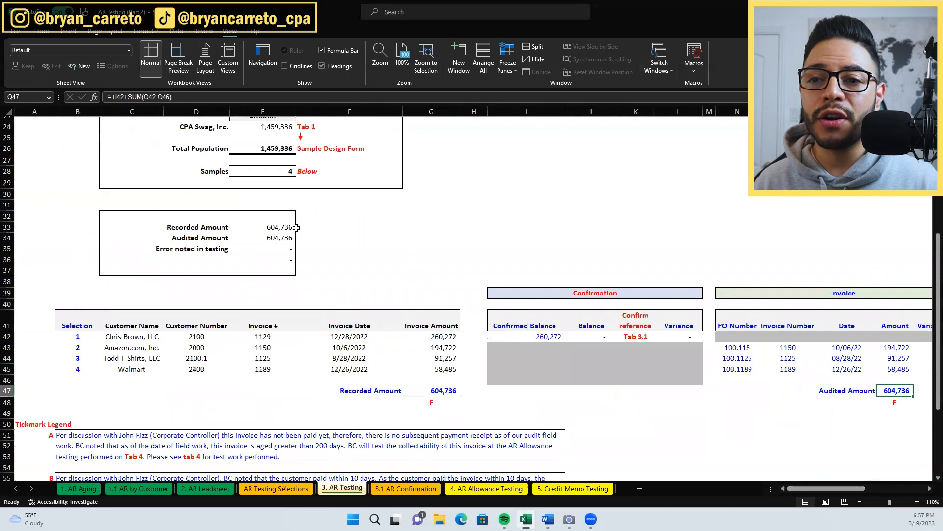
{"action": "left_click", "coordinate": [300, 228]}
{"action": "key", "text": "Left"}
{"action": "key", "text": "F2"}
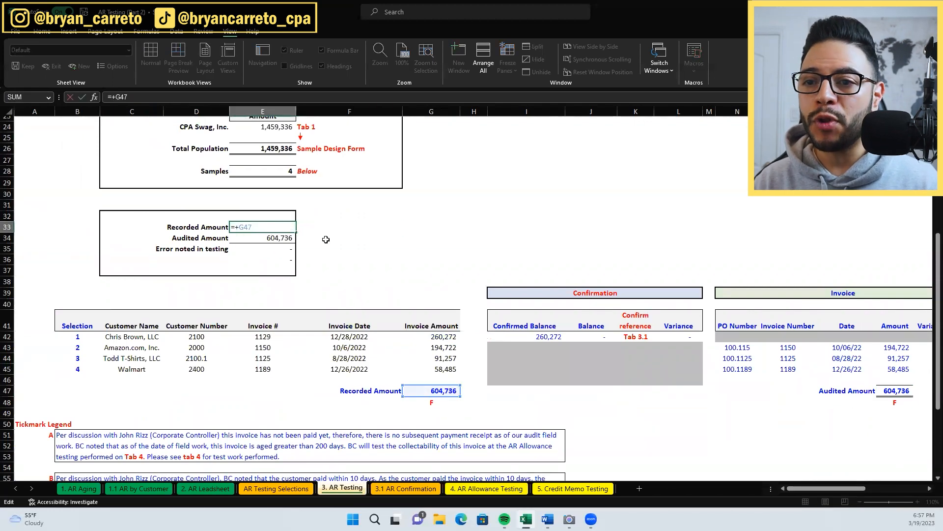
{"action": "key", "text": "Escape"}
{"action": "left_click", "coordinate": [919, 501]}
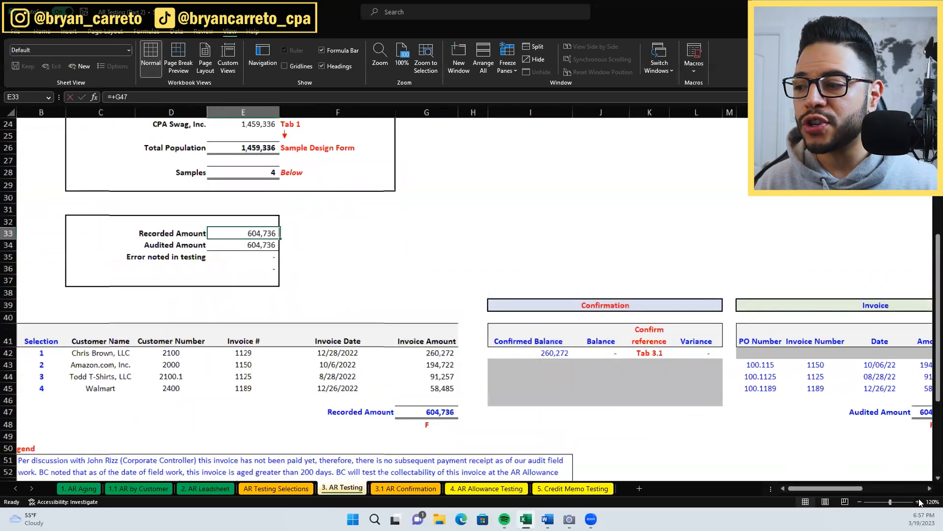
{"action": "left_click", "coordinate": [919, 501]}
{"action": "left_click", "coordinate": [919, 501]}
{"action": "left_click_drag", "start_coordinate": [835, 489], "coordinate": [815, 489]}
{"action": "key", "text": "F2"}
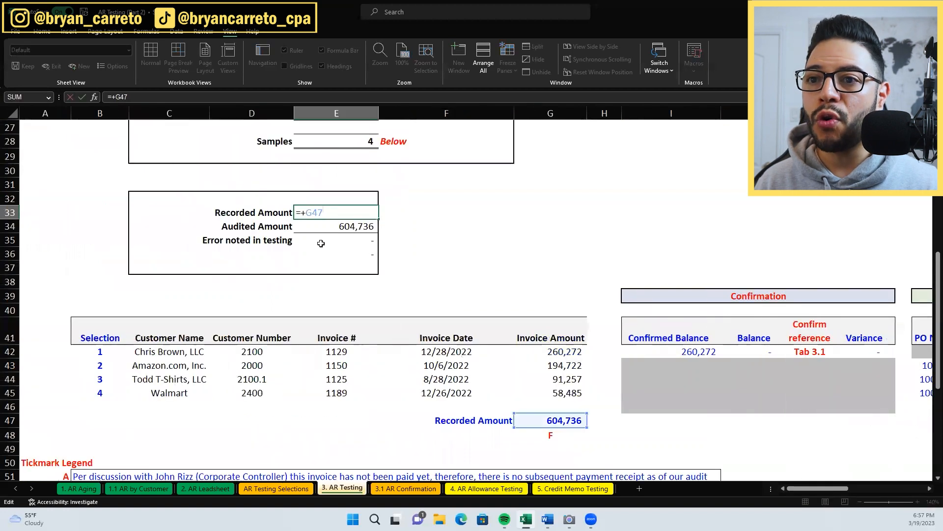
{"action": "key", "text": "Return"}
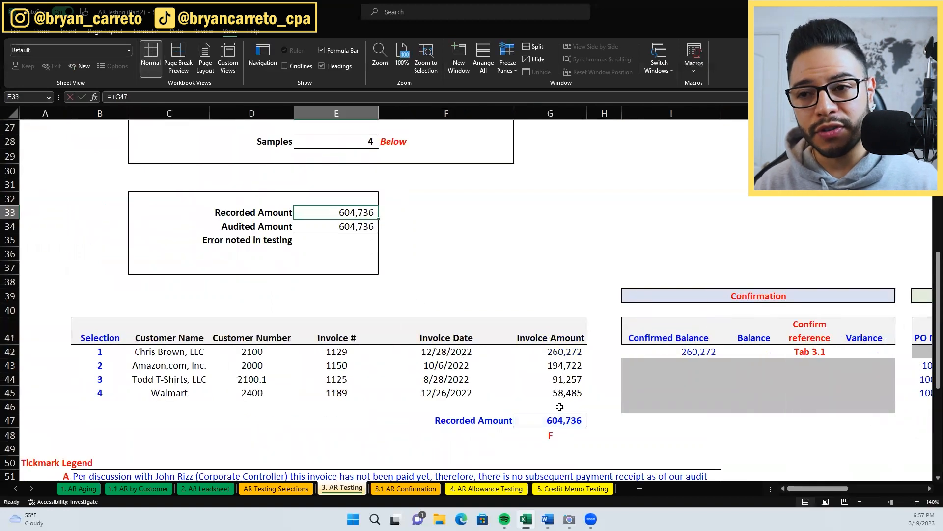
Check the Audited Amount link in E34 and trace it to the Audited Amount total in Q47
{"action": "type", "text": "=+Q47"}
{"action": "left_click_drag", "start_coordinate": [833, 486], "coordinate": [863, 487]}
{"action": "key", "text": "Return"}
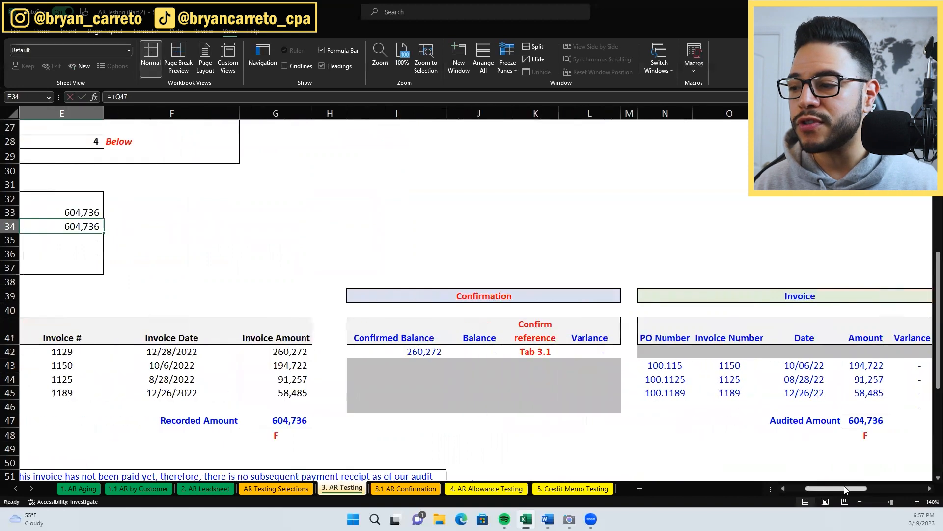
Inspect the formula behind Error noted in testing in E35, leaving it unedited
{"action": "key", "text": "Return"}
{"action": "key", "text": "Up"}
{"action": "key", "text": "F2"}
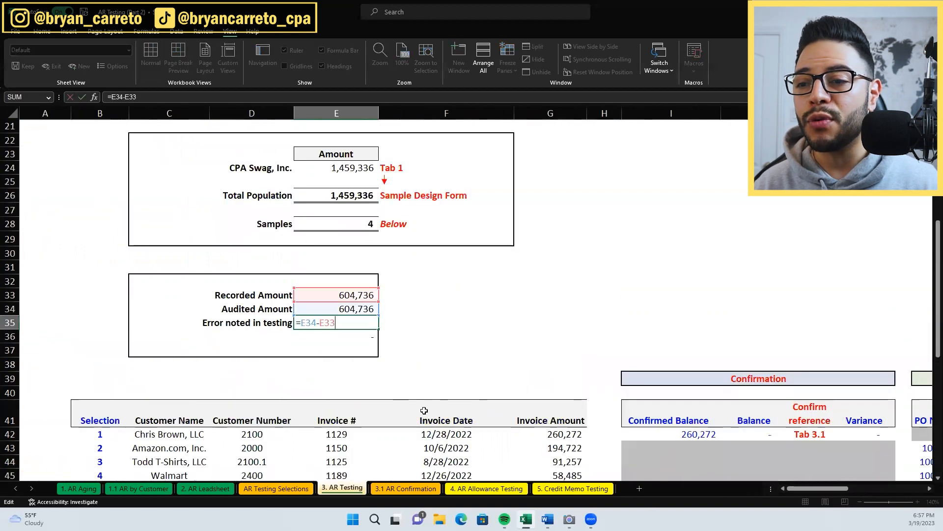
{"action": "key", "text": "Escape"}
{"action": "key", "text": "Down"}
Set the zoom to 100%, select the recorded versus audited summary in D33:E36, and review the AR Testing sheet from its purpose to the tickmark legend
{"action": "scroll", "coordinate": [424, 410], "scroll_direction": "down", "scroll_amount": 4, "text": "ctrl"}
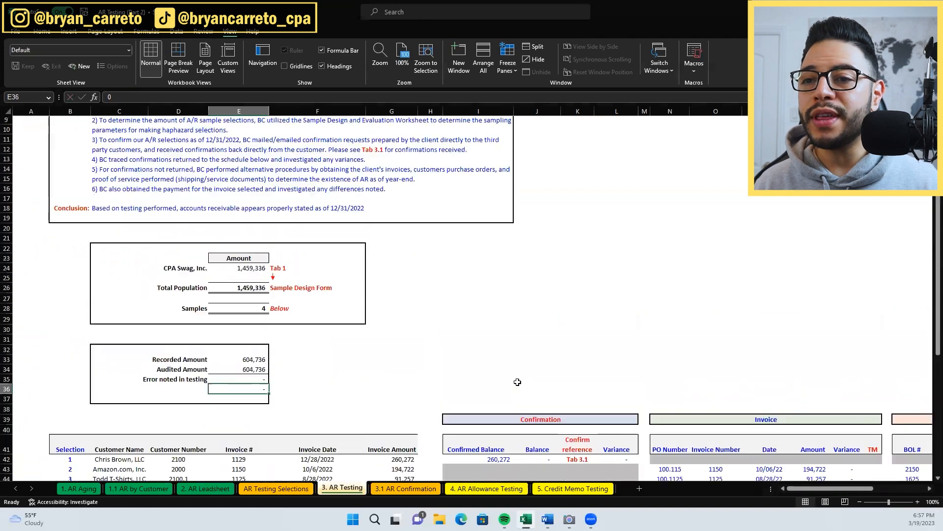
{"action": "scroll", "coordinate": [295, 344], "scroll_direction": "up", "scroll_amount": 1}
{"action": "left_click_drag", "start_coordinate": [197, 389], "coordinate": [242, 416]}
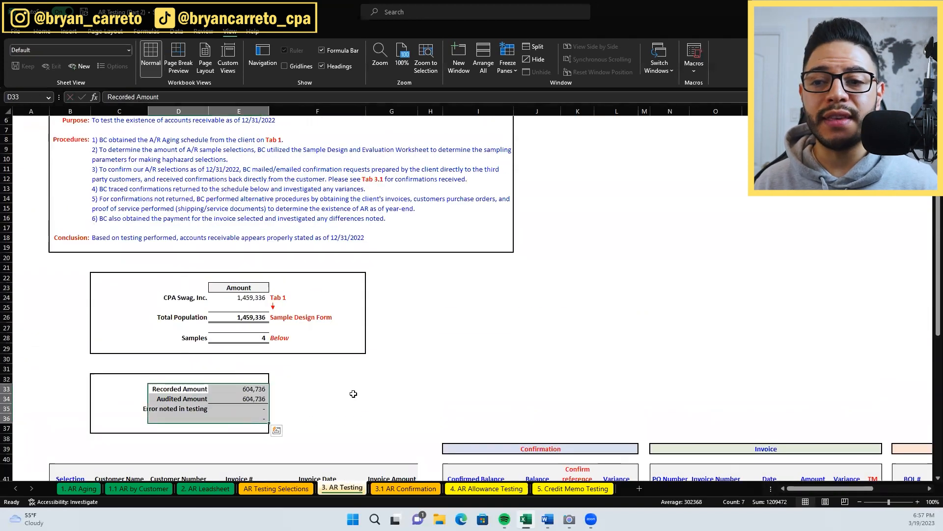
{"action": "scroll", "coordinate": [500, 399], "scroll_direction": "up", "scroll_amount": 2}
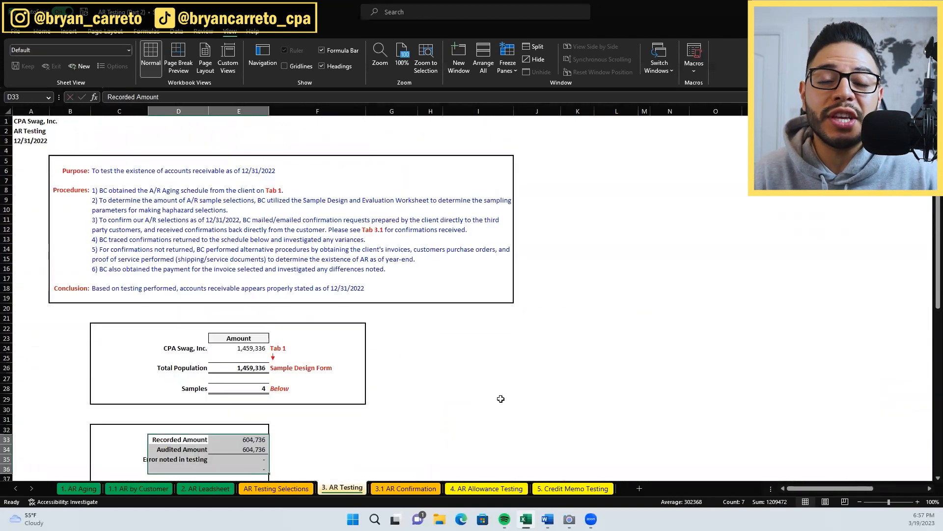
{"action": "scroll", "coordinate": [587, 367], "scroll_direction": "down", "scroll_amount": 4}
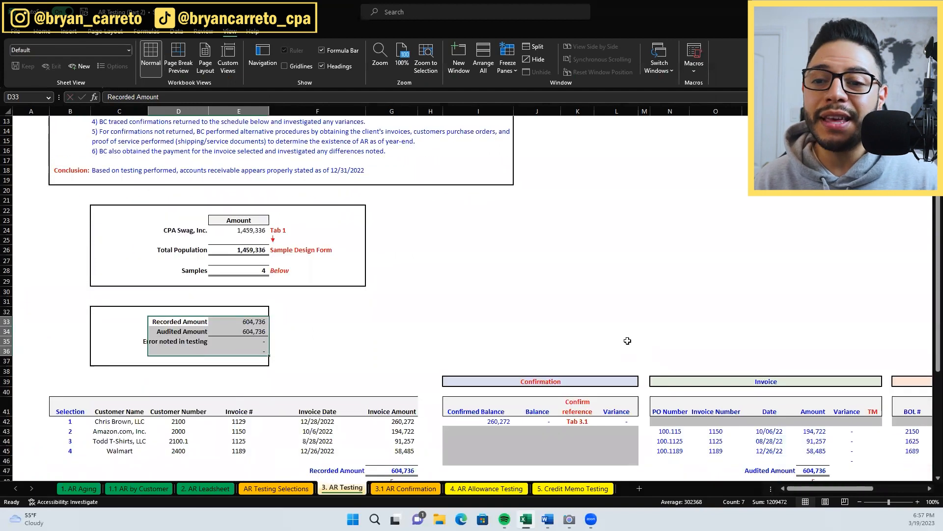
{"action": "scroll", "coordinate": [627, 341], "scroll_direction": "down", "scroll_amount": 2}
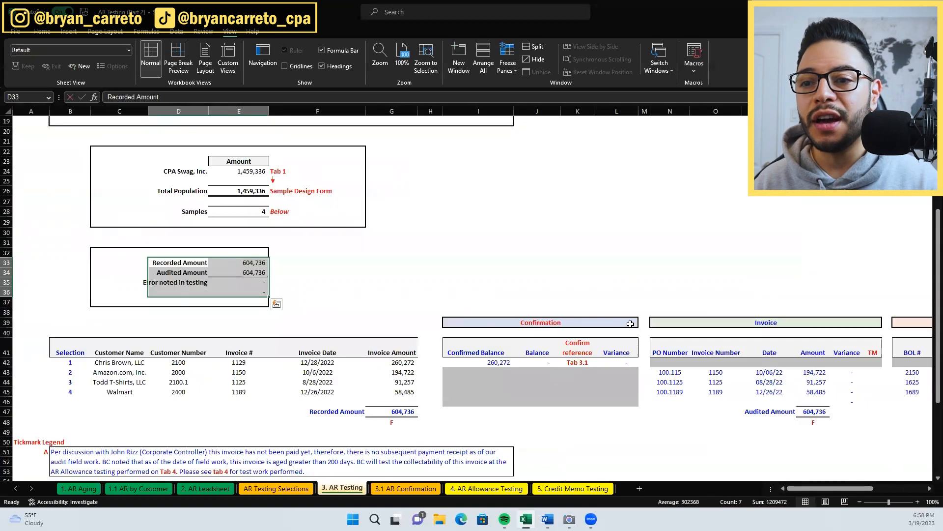
{"action": "scroll", "coordinate": [631, 324], "scroll_direction": "up", "scroll_amount": 6}
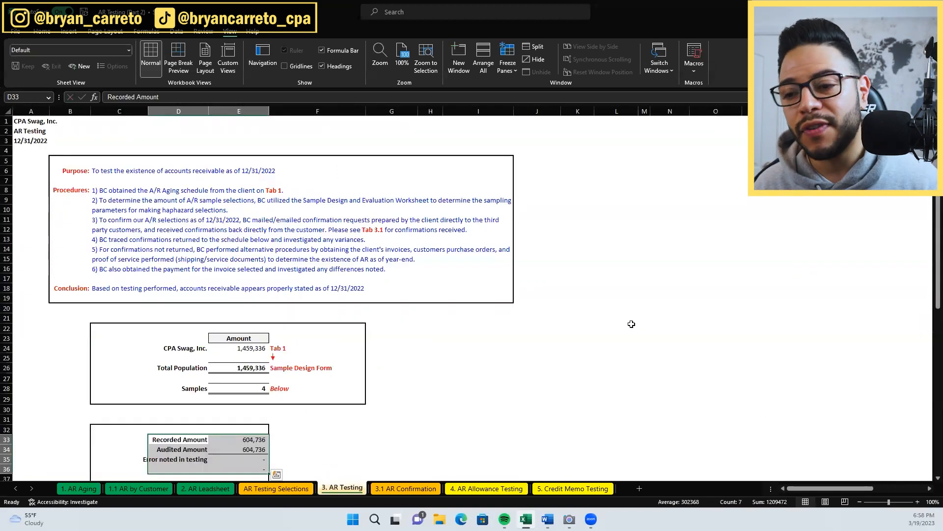